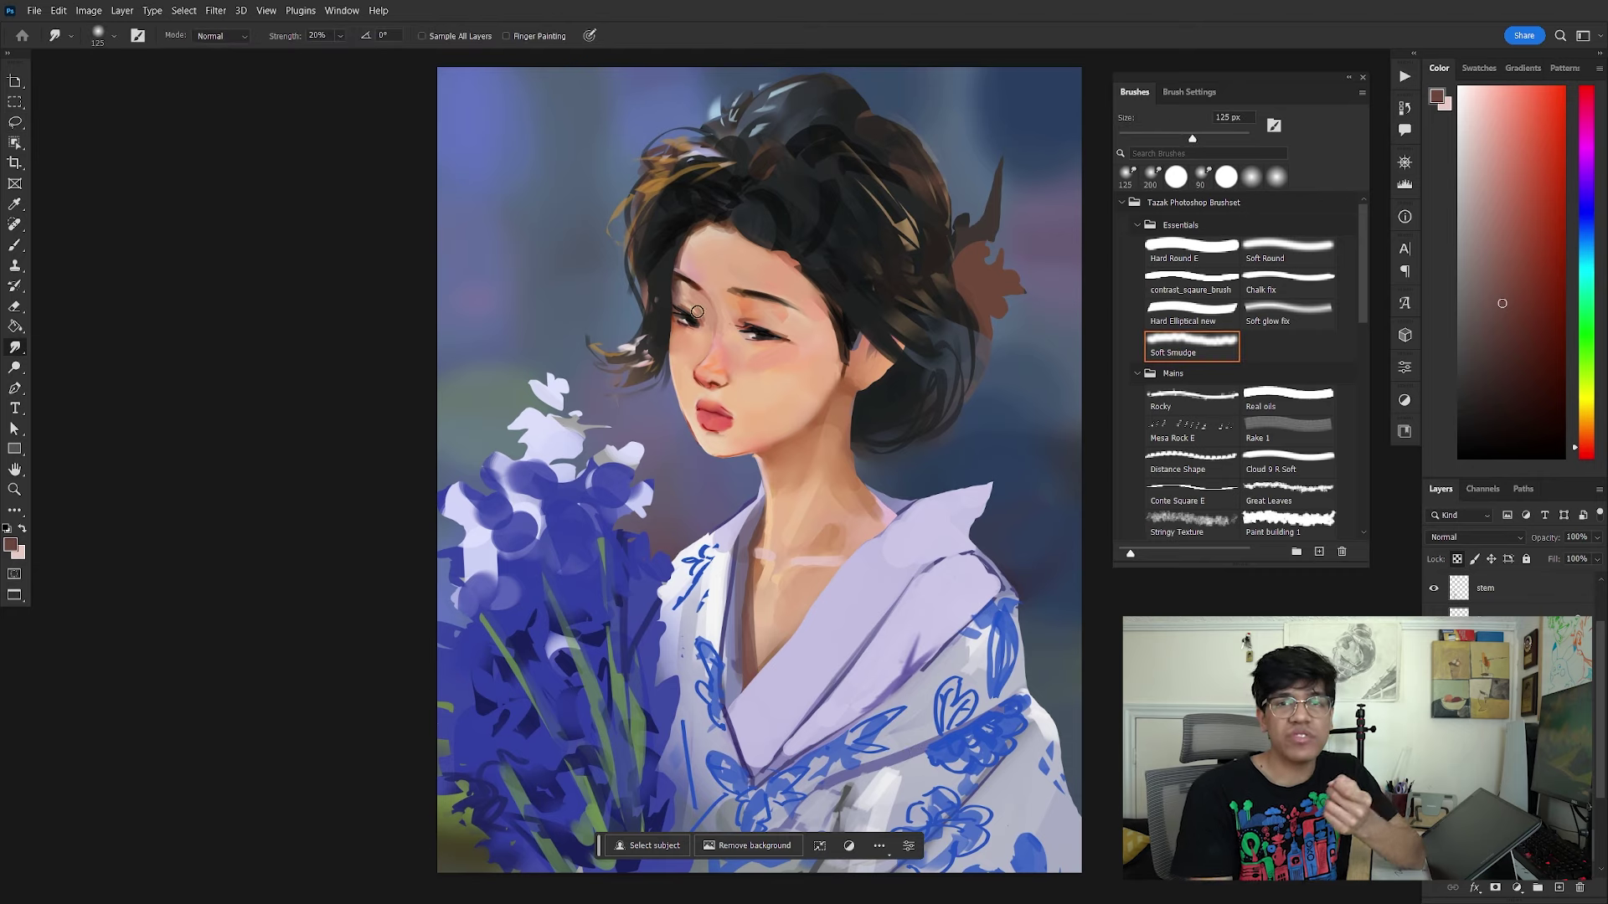
Step: Touch up the skin around the cheek and nose with the Hard Round E brush, sampling orange, red and peach tones
click(1287, 251)
alt+click(680, 375)
key(comma)
alt+click(679, 375)
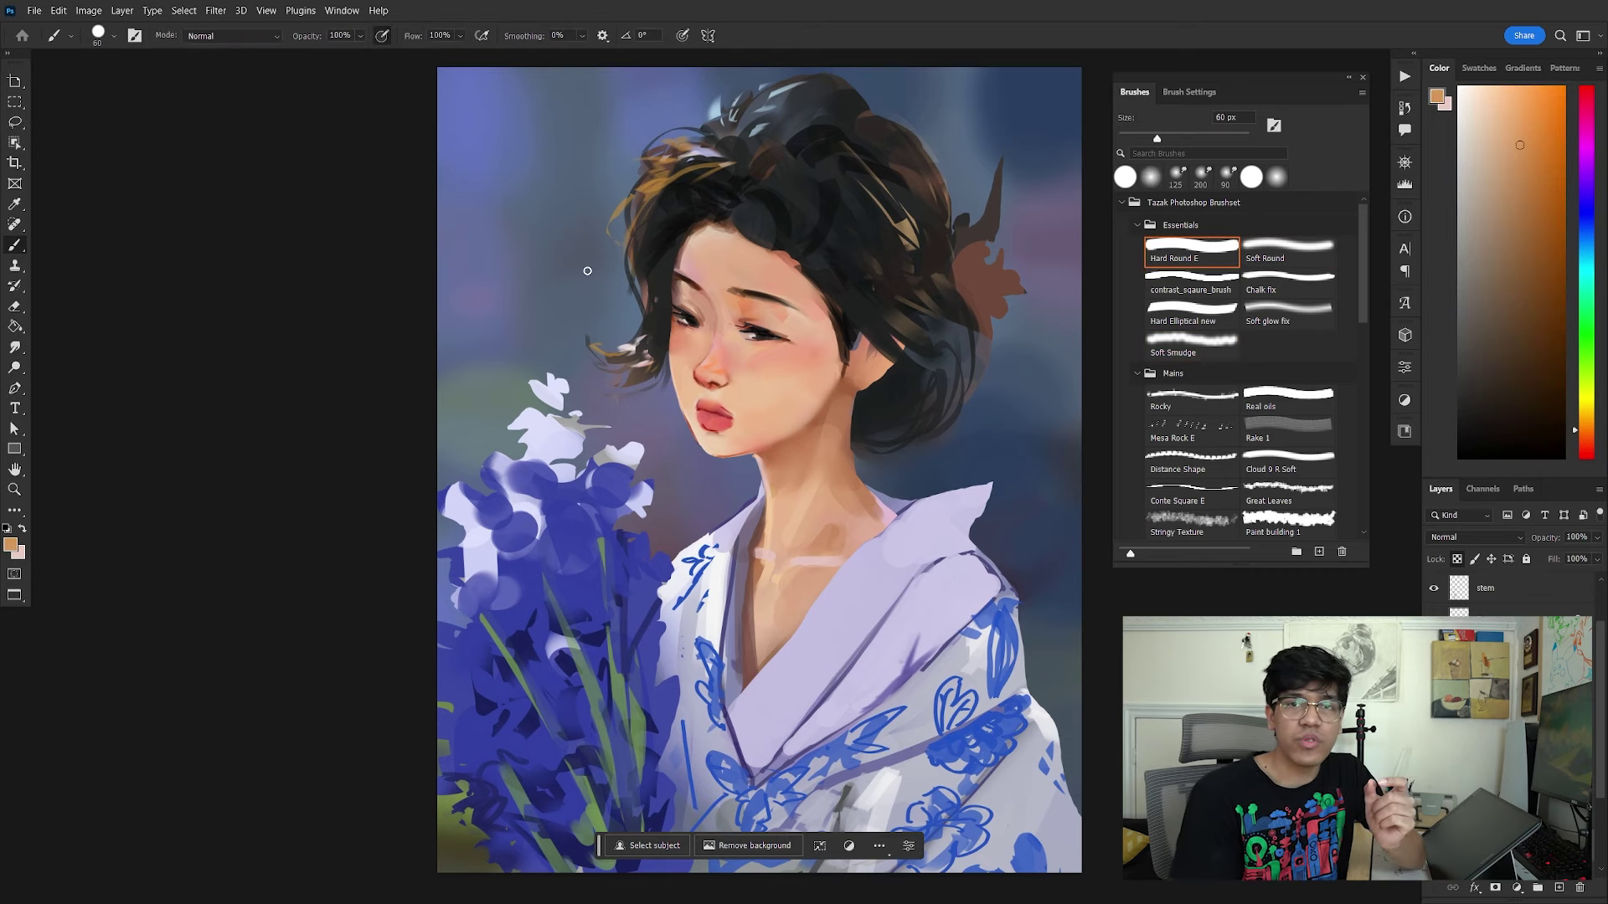
alt+click(707, 381)
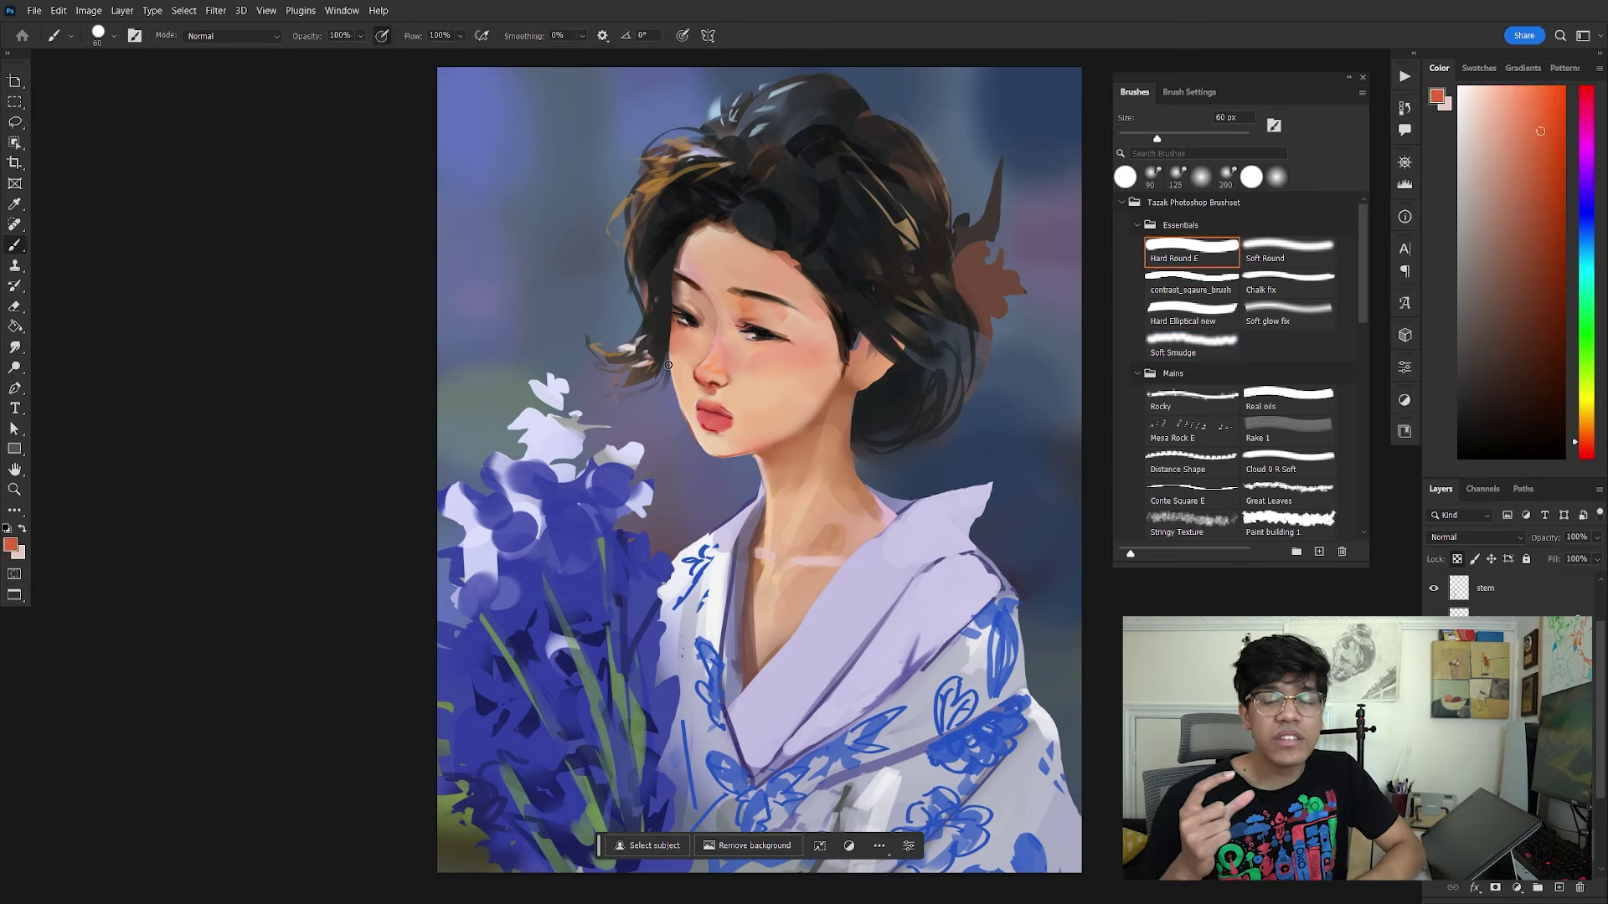
key(bracketleft)
alt+click(646, 352)
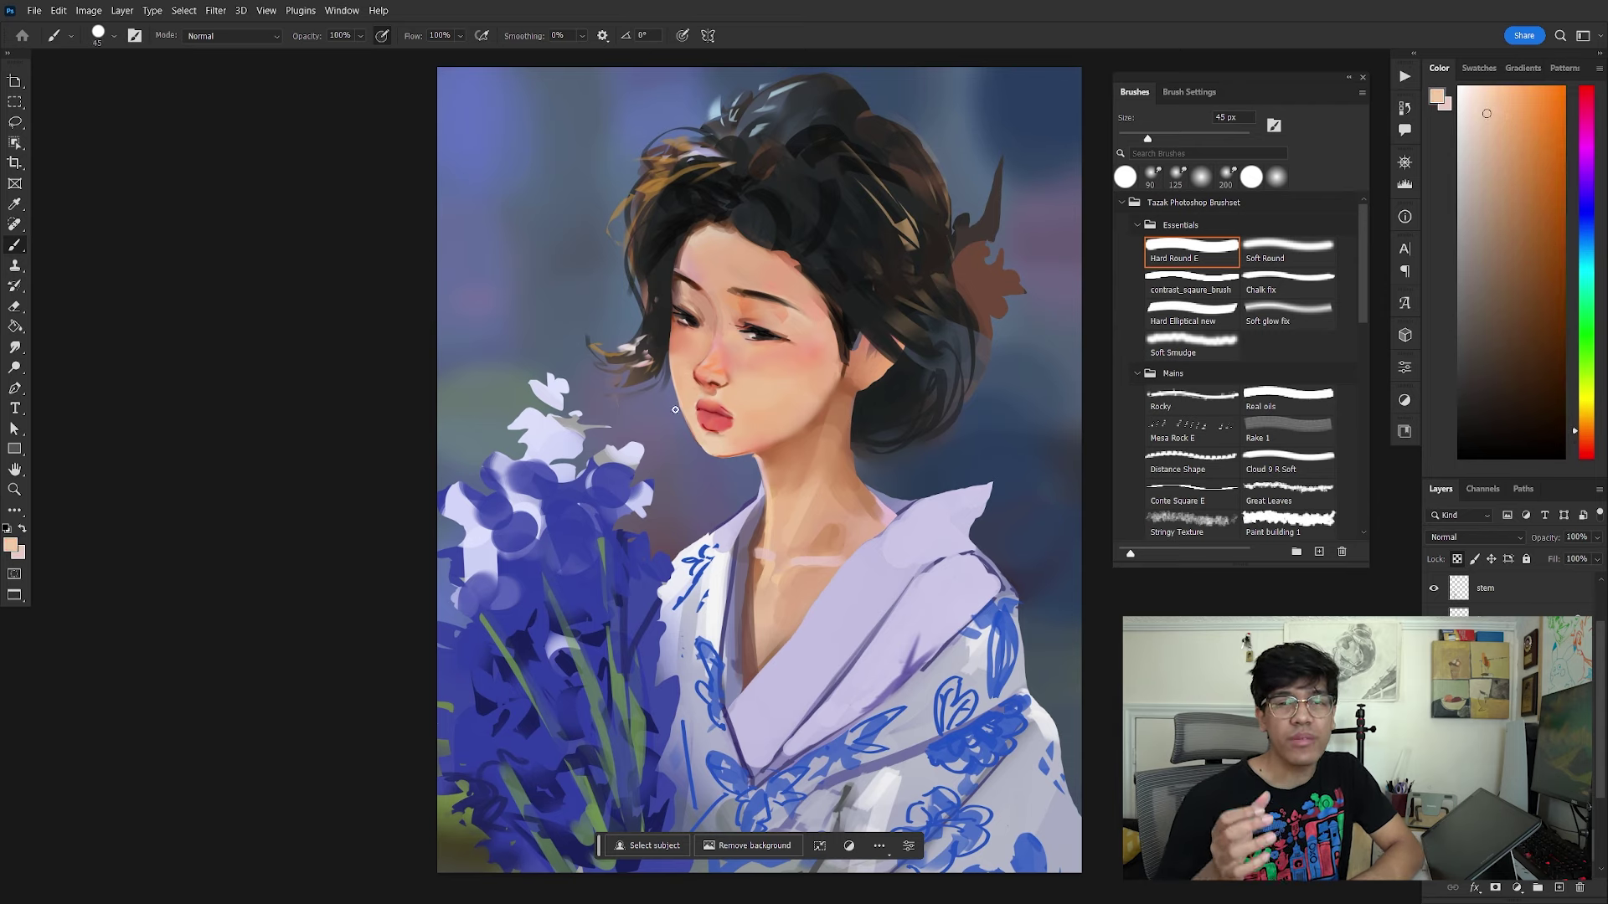
Step: Refine the face's chin and forehead contours with sampled peach tones, using Hard Round E at 45 px
key(bracketright)
key(bracketright)
key(bracketright)
alt+click(697, 436)
alt+click(654, 247)
key(bracketleft)
key(bracketleft)
key(bracketleft)
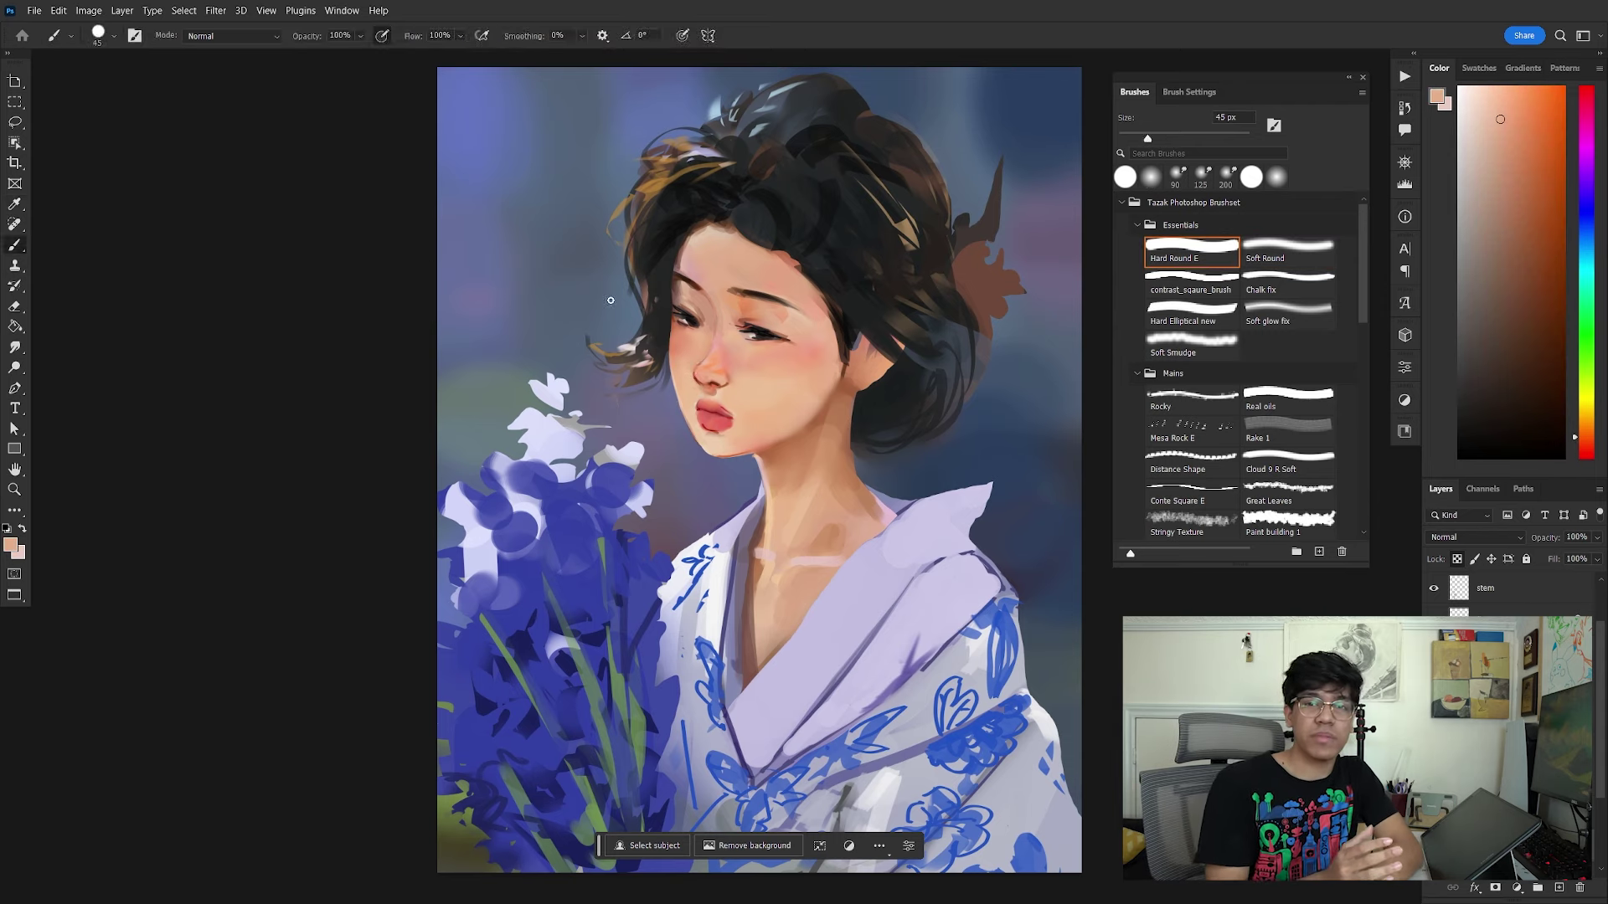
Step: Rework the nose and central face shading with sampled peach-pink skin tones, using Hard Round E at about 50 px
alt+click(674, 249)
alt+click(718, 334)
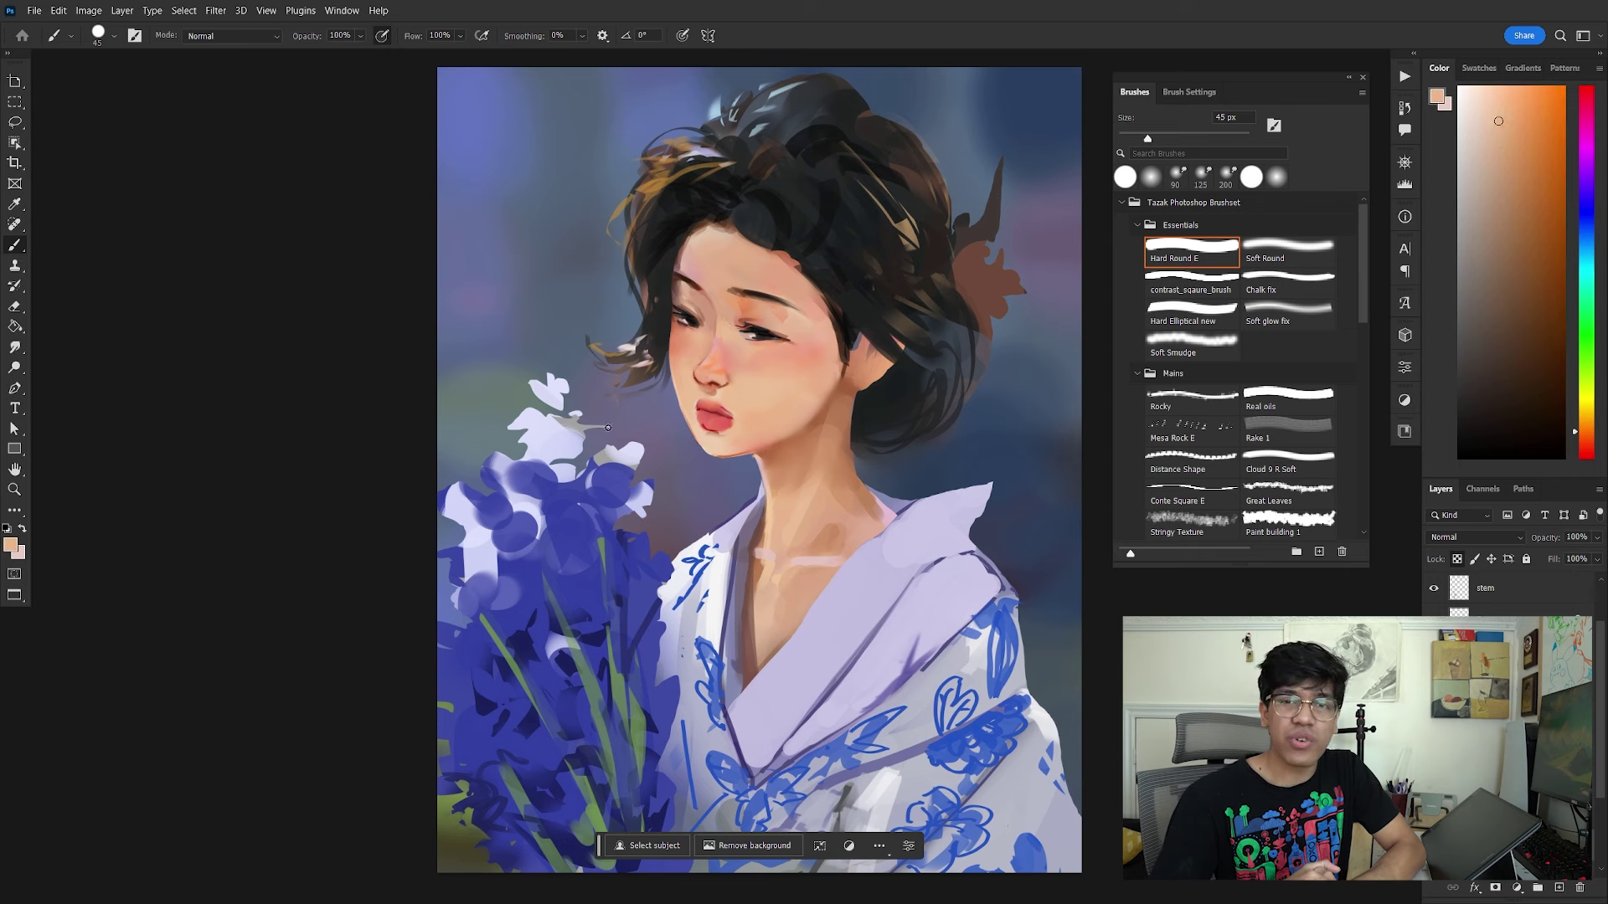
alt+click(702, 387)
key(bracketright)
alt+click(631, 255)
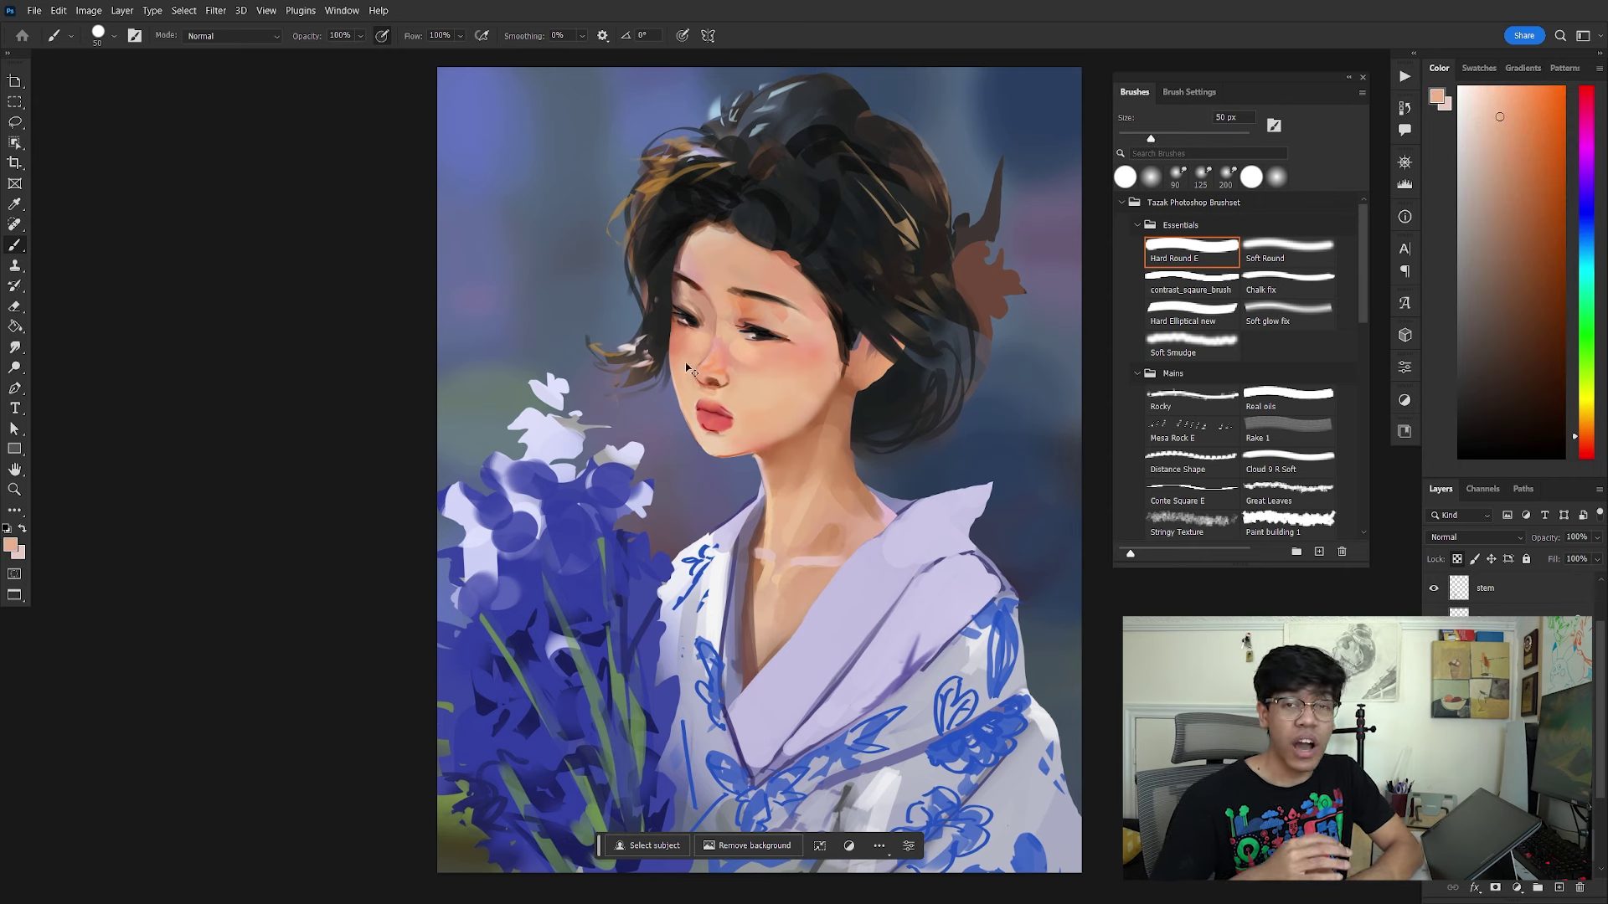
key(bracketleft)
key(bracketleft)
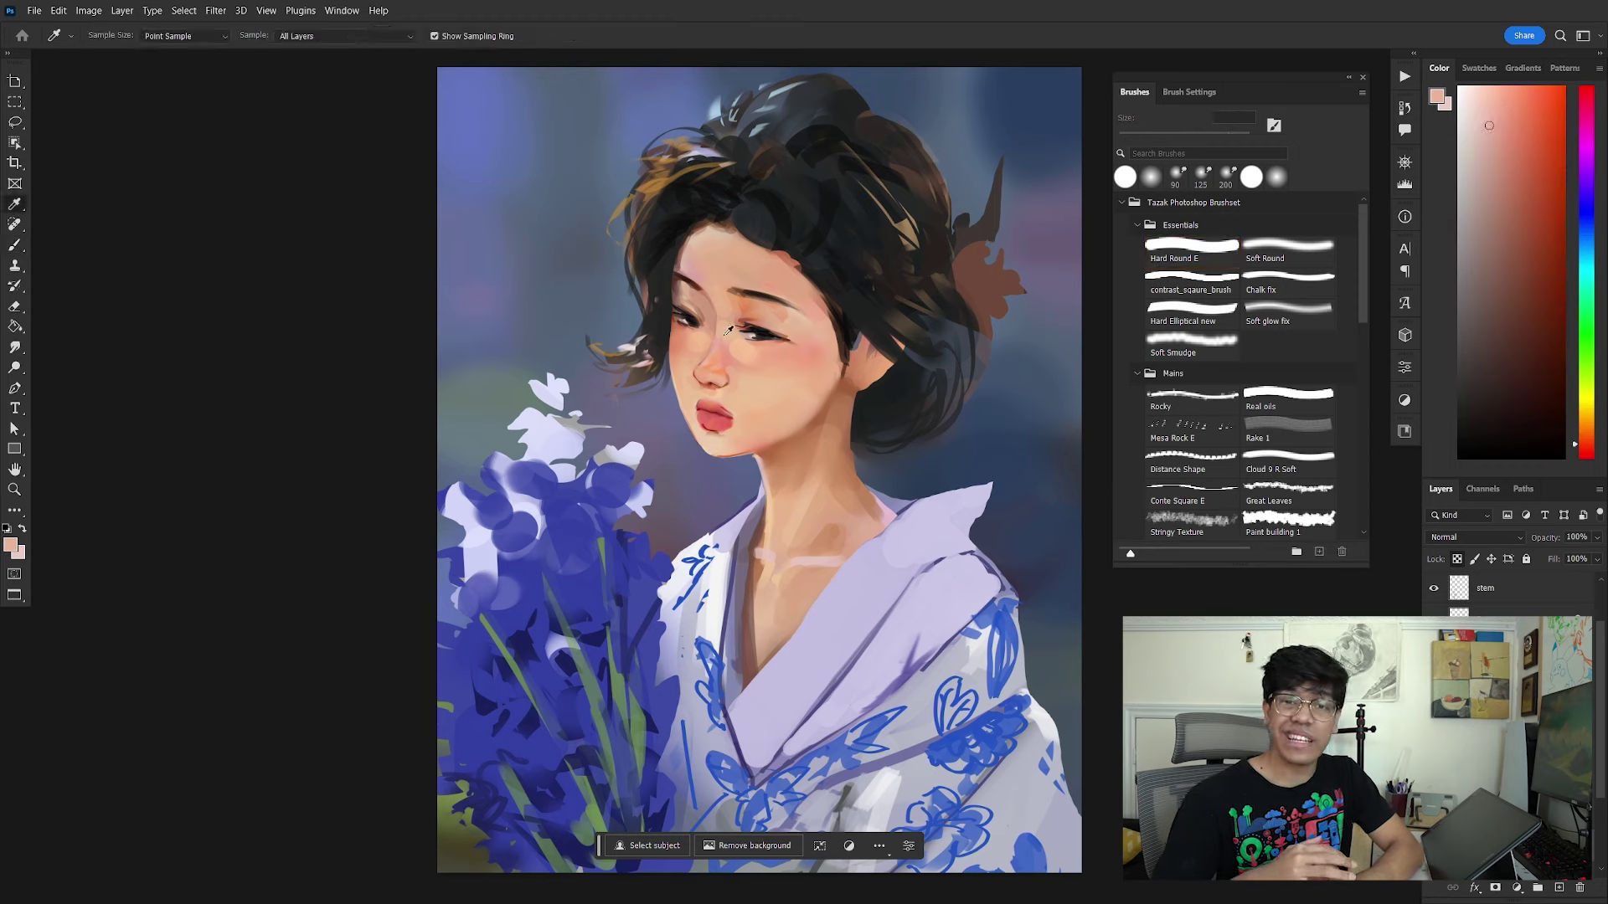
Step: Flip the canvas horizontally and pick up a dark reddish tone near the ear for Hard Round E at 90 px
alt+click(788, 415)
key(h)
key(bracketright)
key(bracketright)
key(bracketright)
key(bracketright)
key(bracketright)
key(bracketright)
alt+click(617, 355)
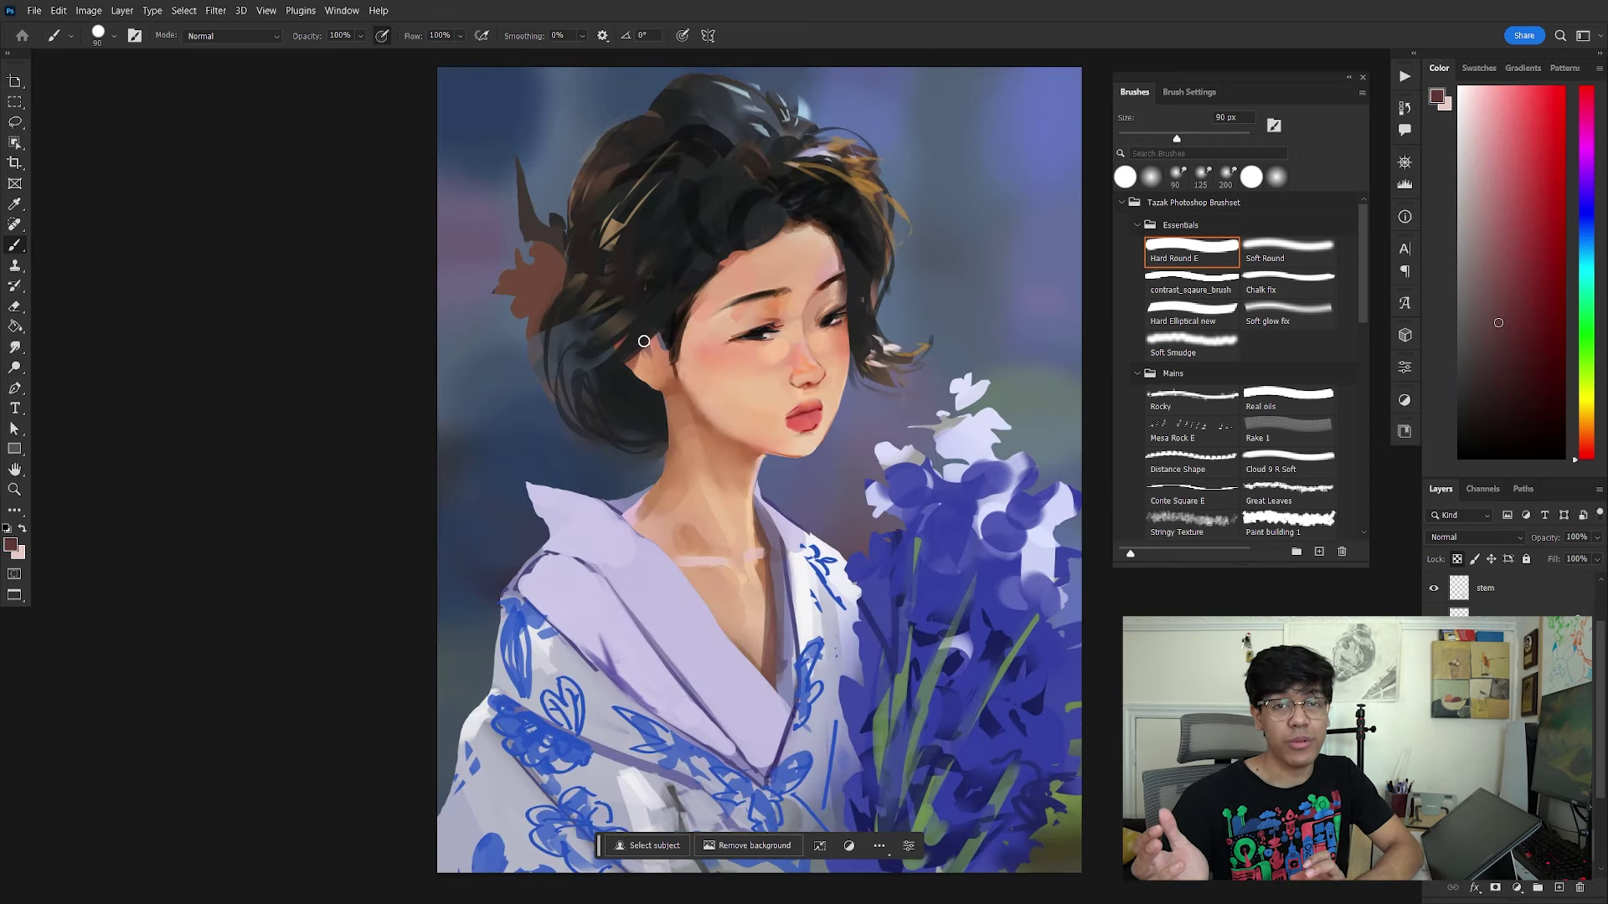
Step: Paint the inner shadow of the ear with sampled dark red-brown tones and clean up its edge
alt+click(646, 368)
key(bracketleft)
key(bracketleft)
key(bracketleft)
key(bracketleft)
key(bracketleft)
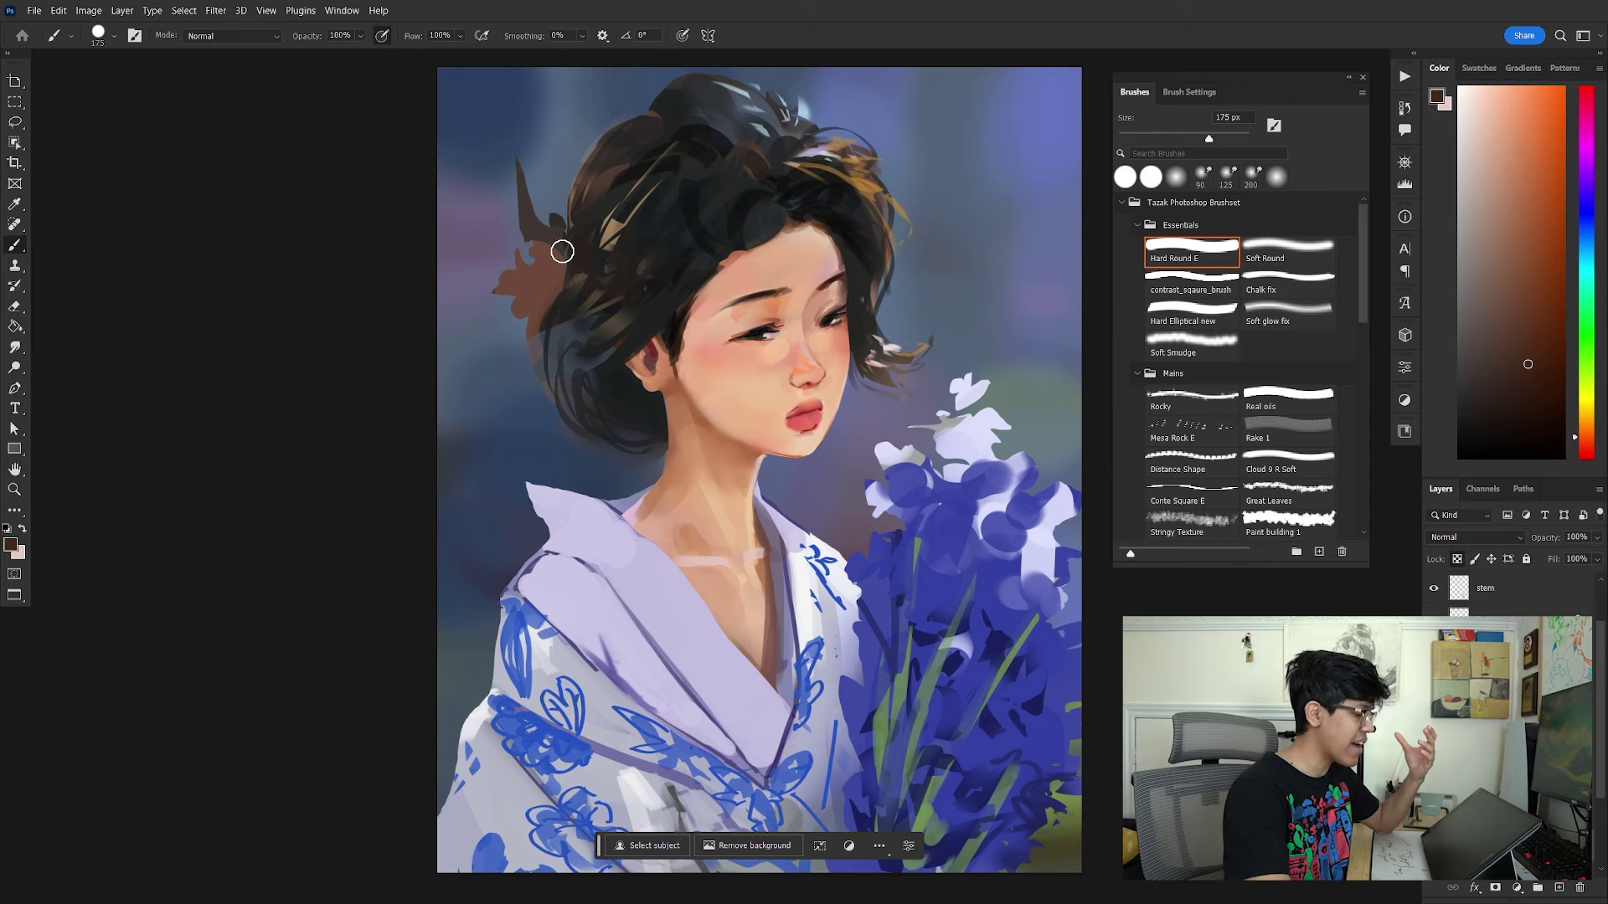
key(e)
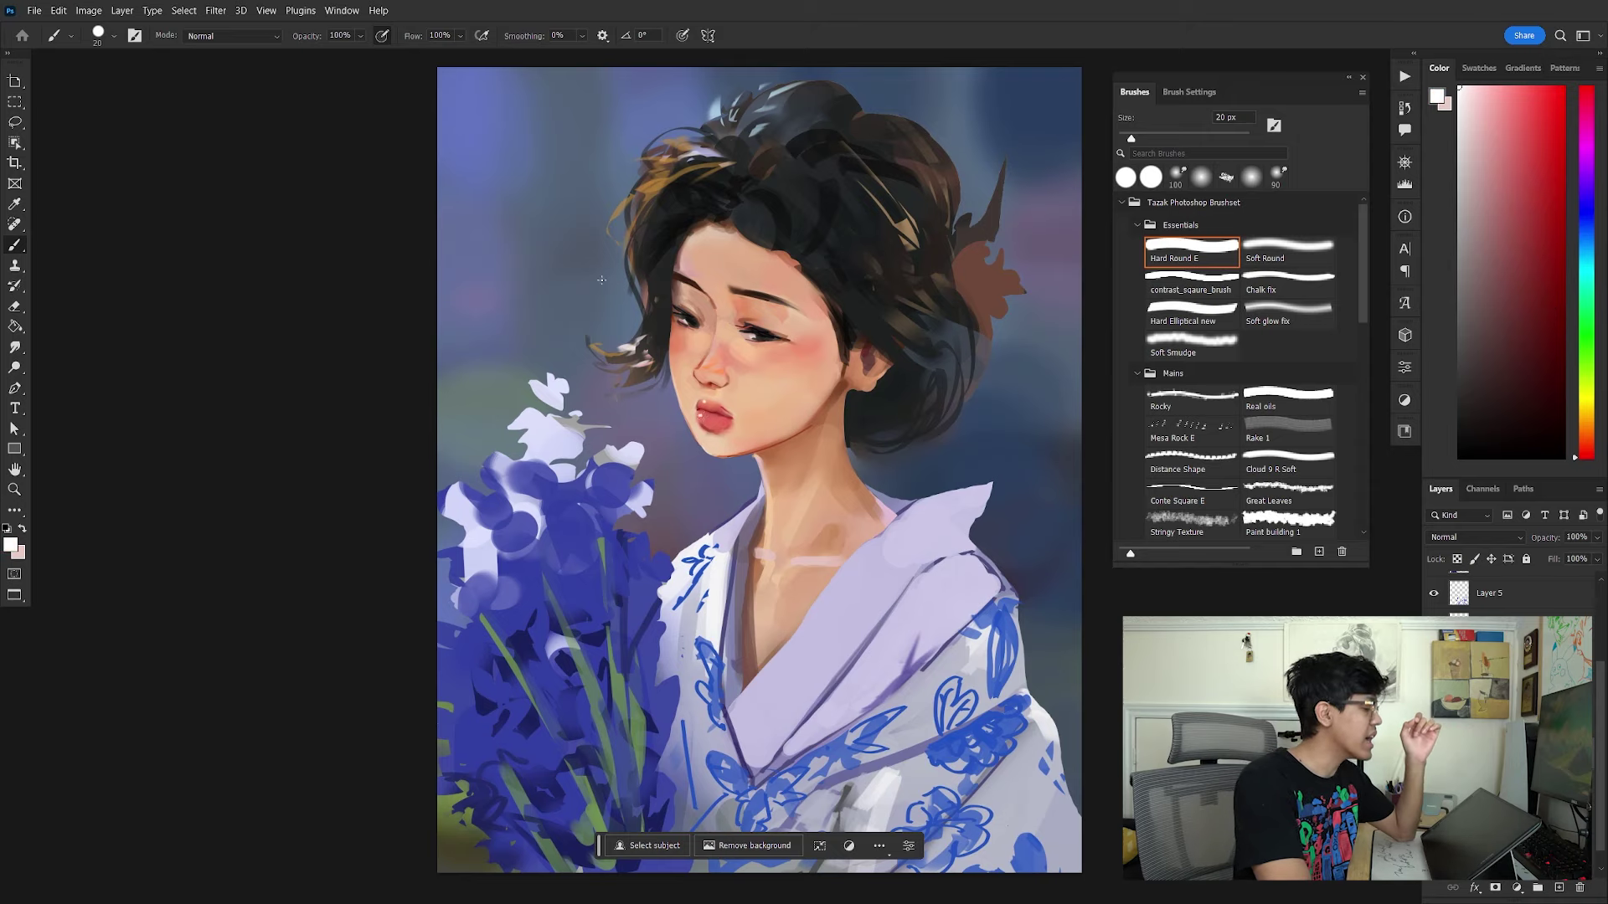
Step: Refine the eyes and cheek blush with the Hard Elliptical new brush, and add golden-brown strands to the hair
key(ctrl+plus)
key(r)
key(e)
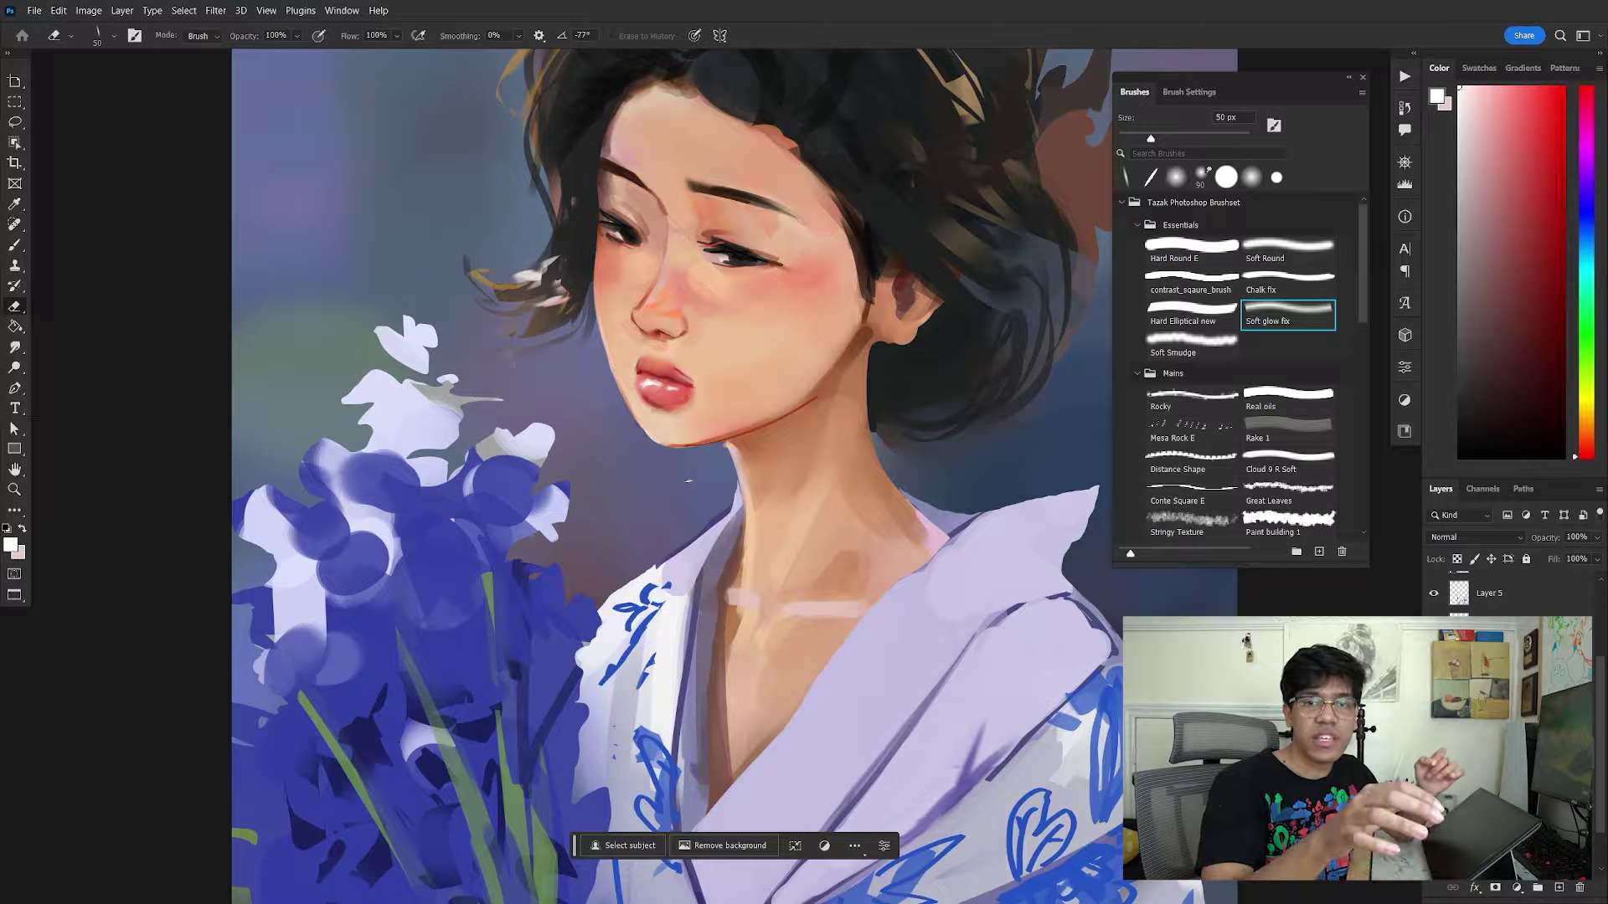
key(b)
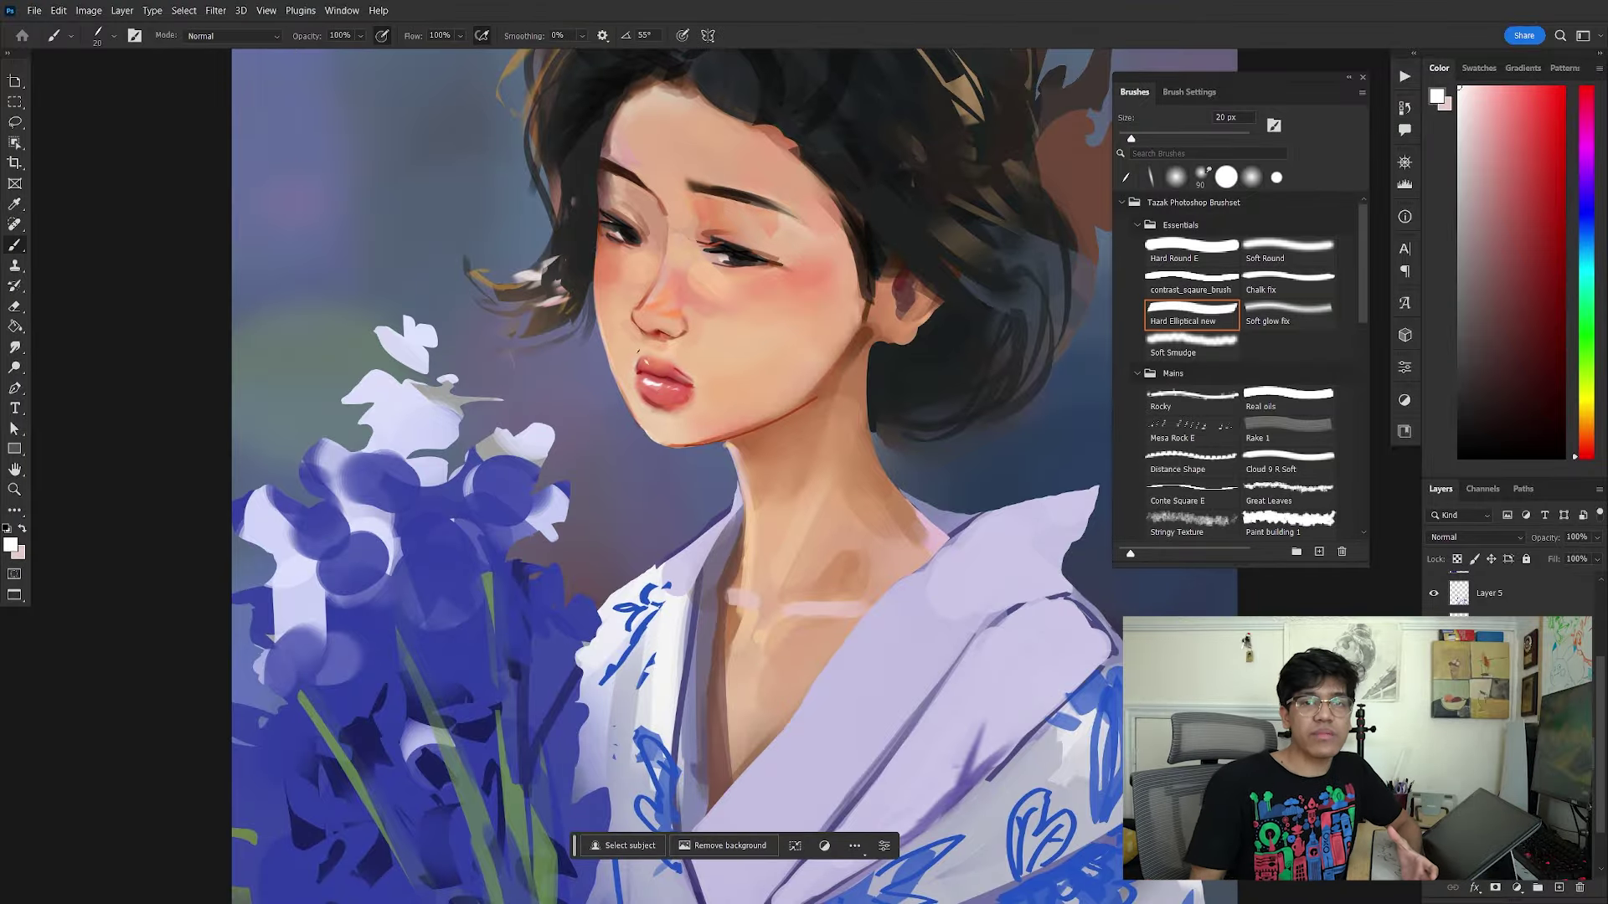
alt+click(613, 229)
key(comma)
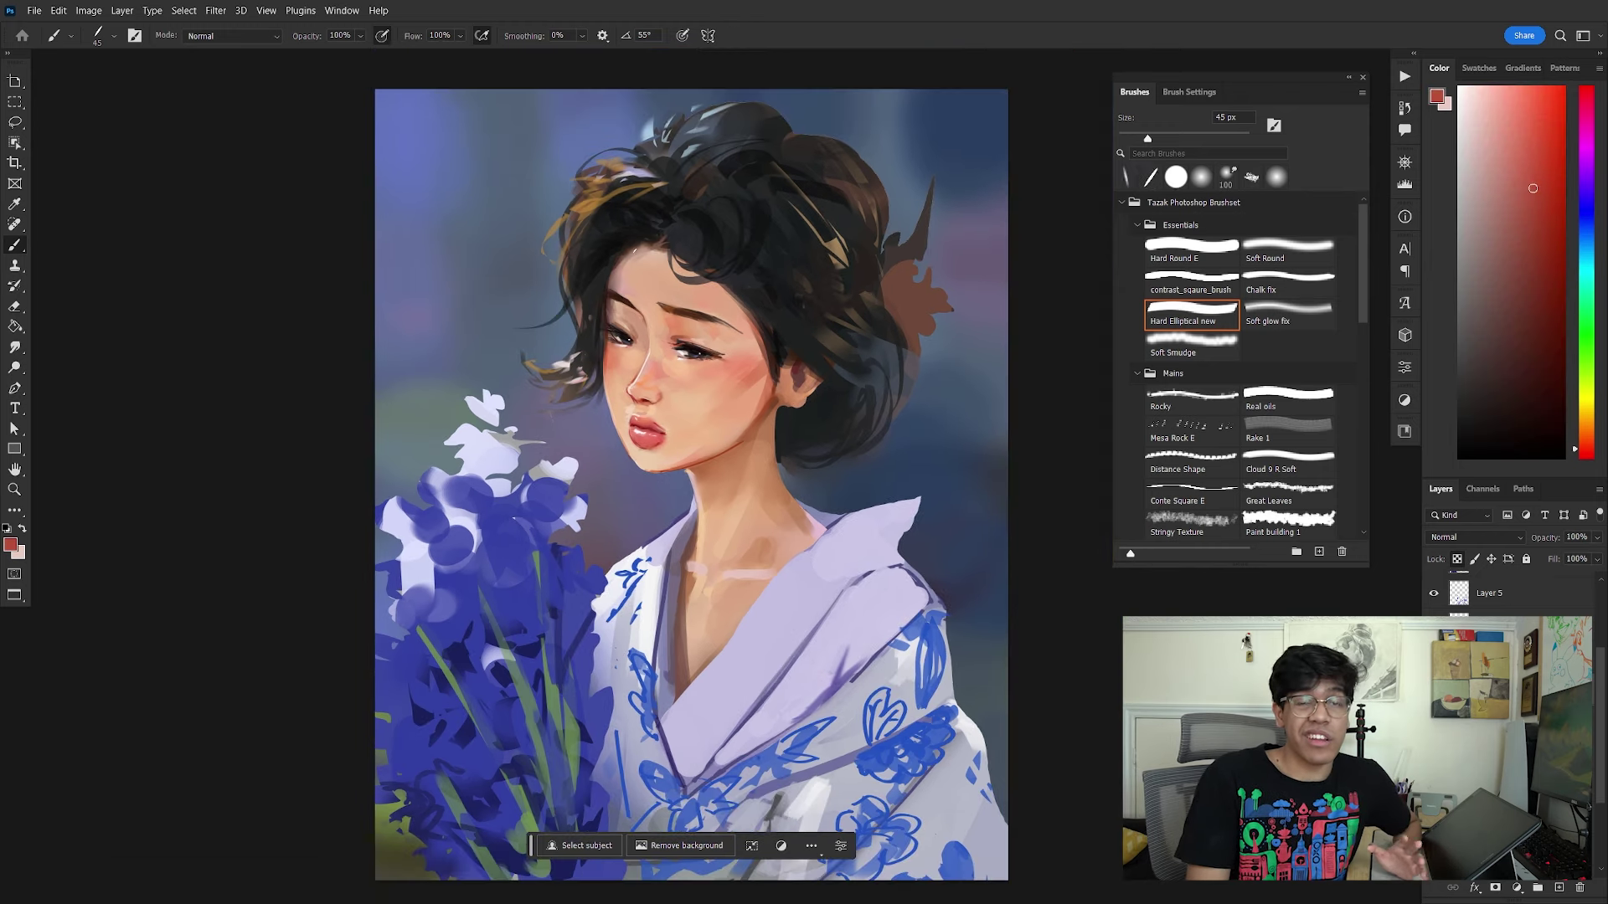
alt+click(667, 149)
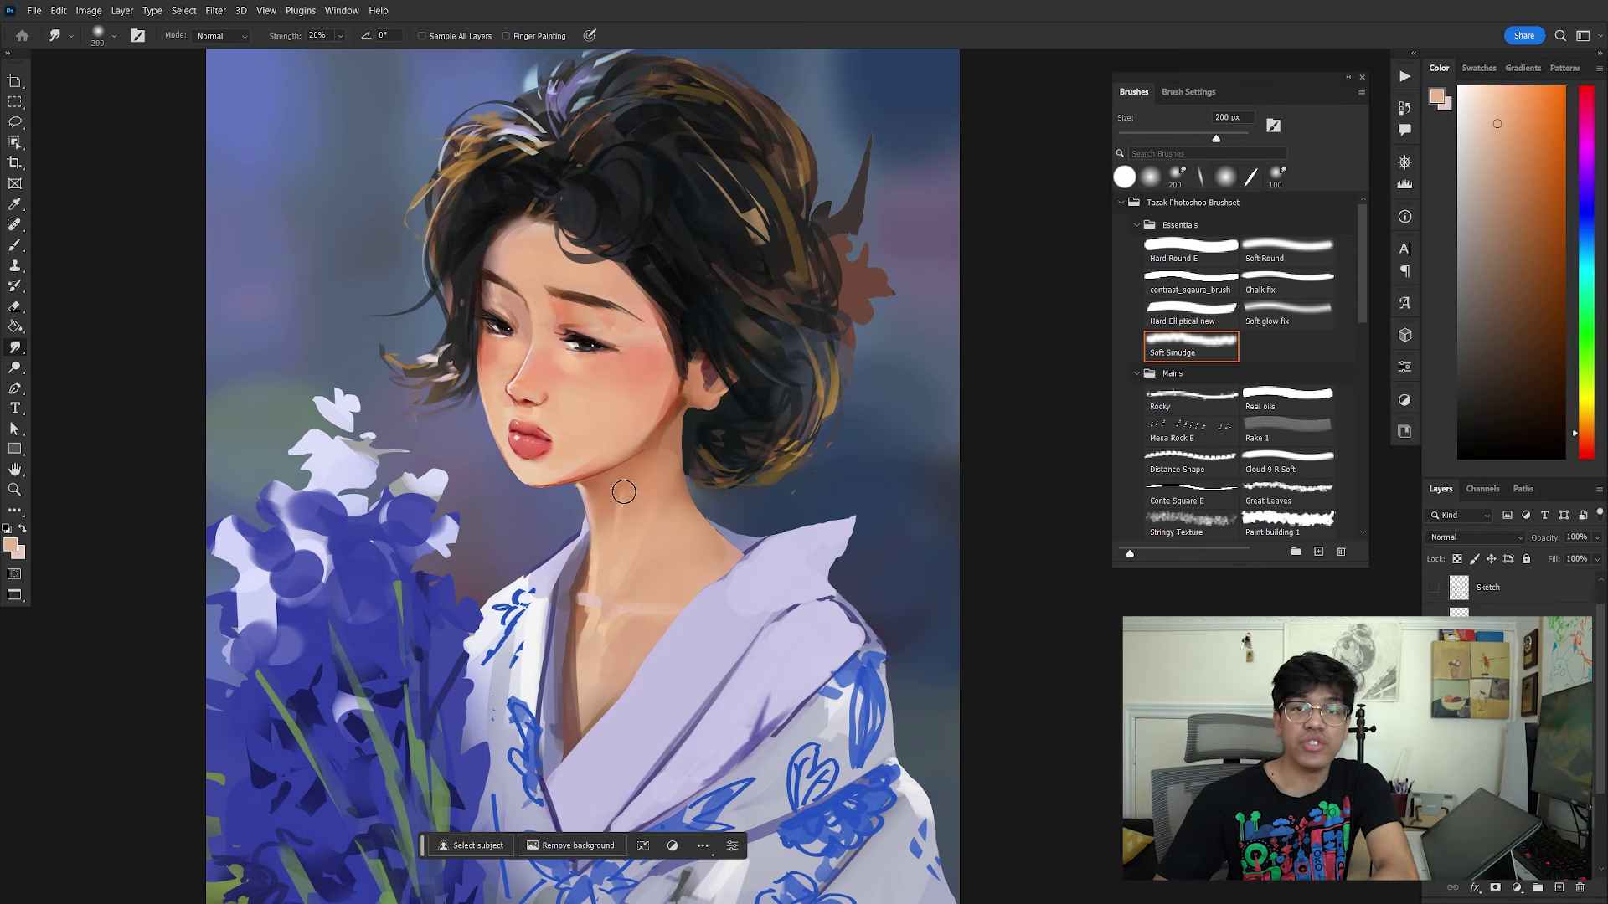
Step: Blend the neck shading with Soft Smudge at 200 px, and soften its shoulder edge with Soft Round in sampled skin tone
mouse_move(628, 480)
mouse_down()
mouse_move(611, 667)
mouse_move(700, 566)
mouse_up()
key(slash)
alt+click(703, 534)
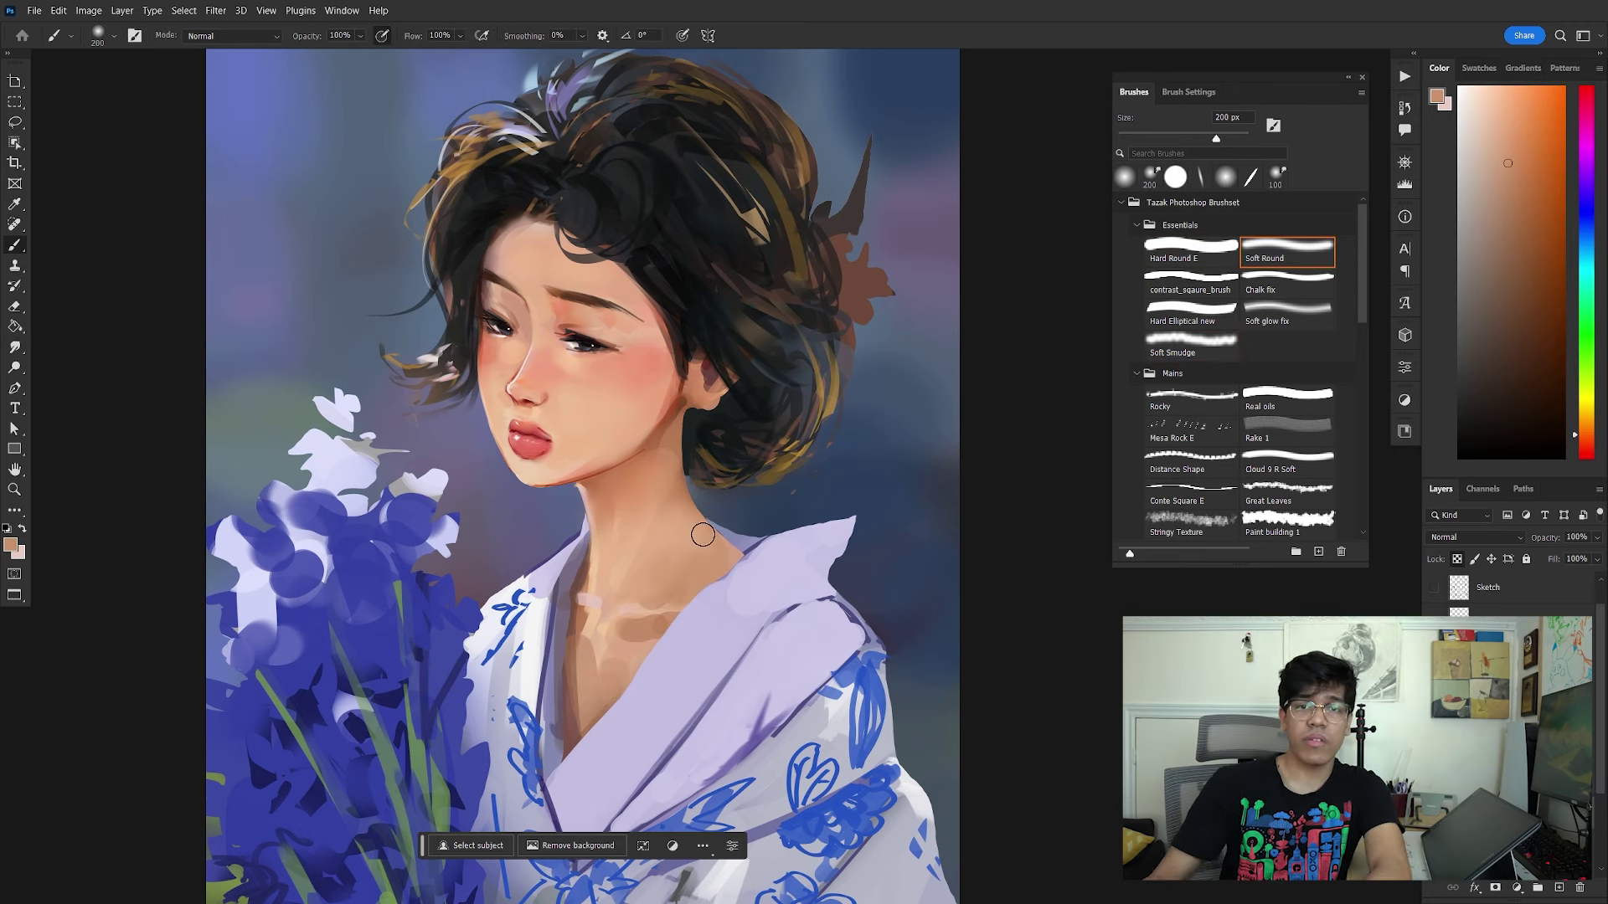
key(e)
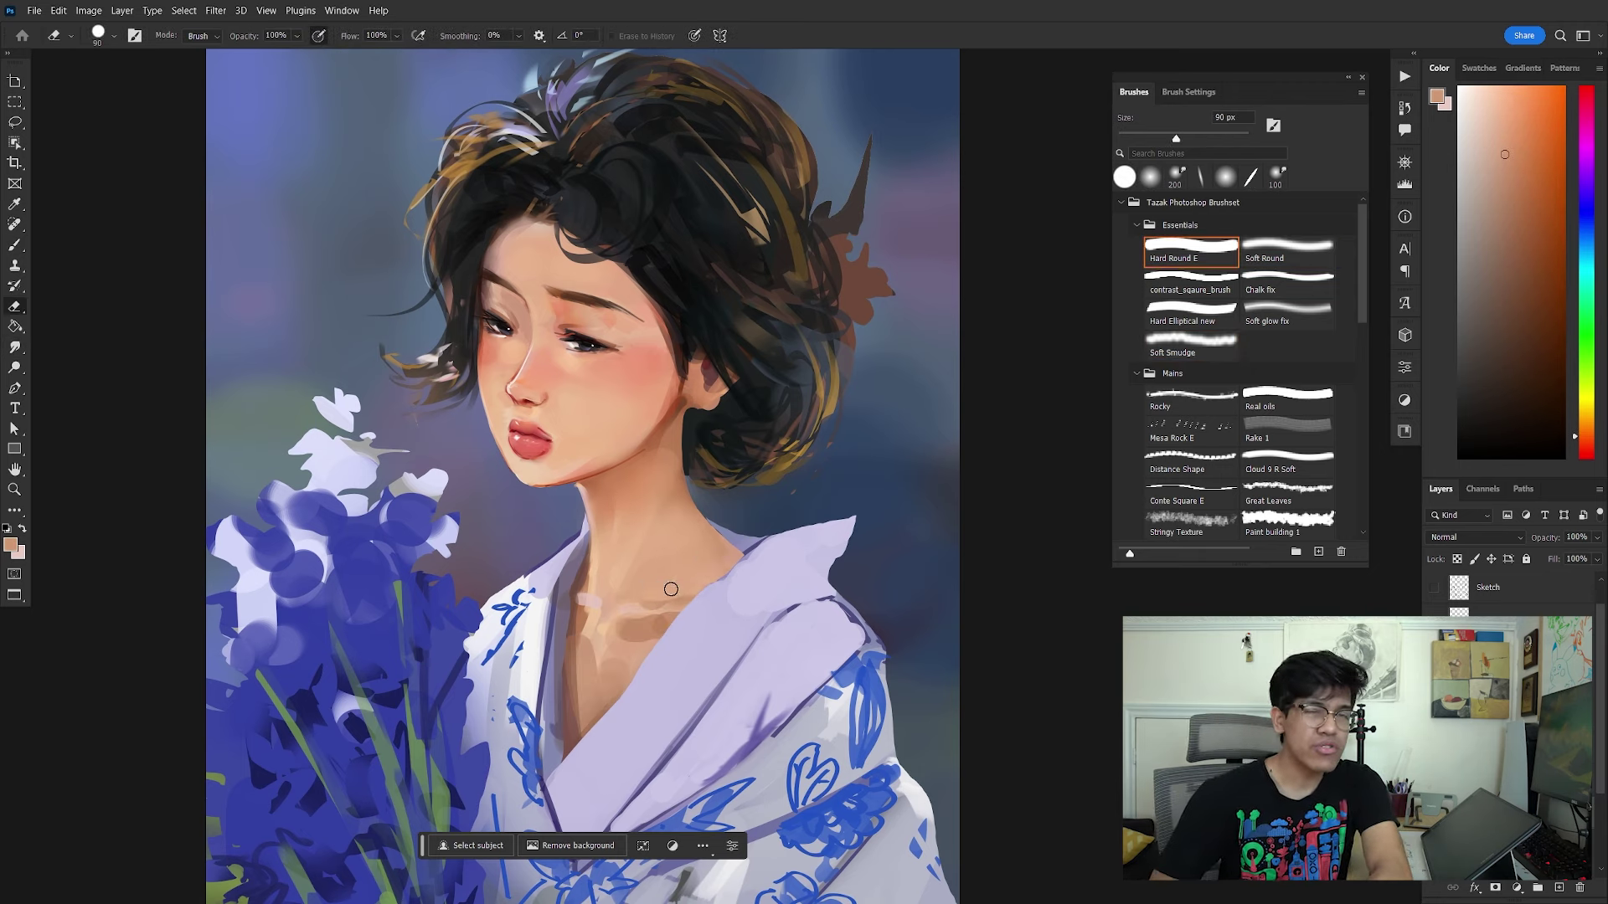
Step: Repaint the kimono collar's edge beside the neck in light lilac with Hard Round E at 100 px
key(b)
alt+click(433, 350)
key(bracketright)
key(bracketright)
key(bracketright)
key(bracketright)
alt+click(574, 491)
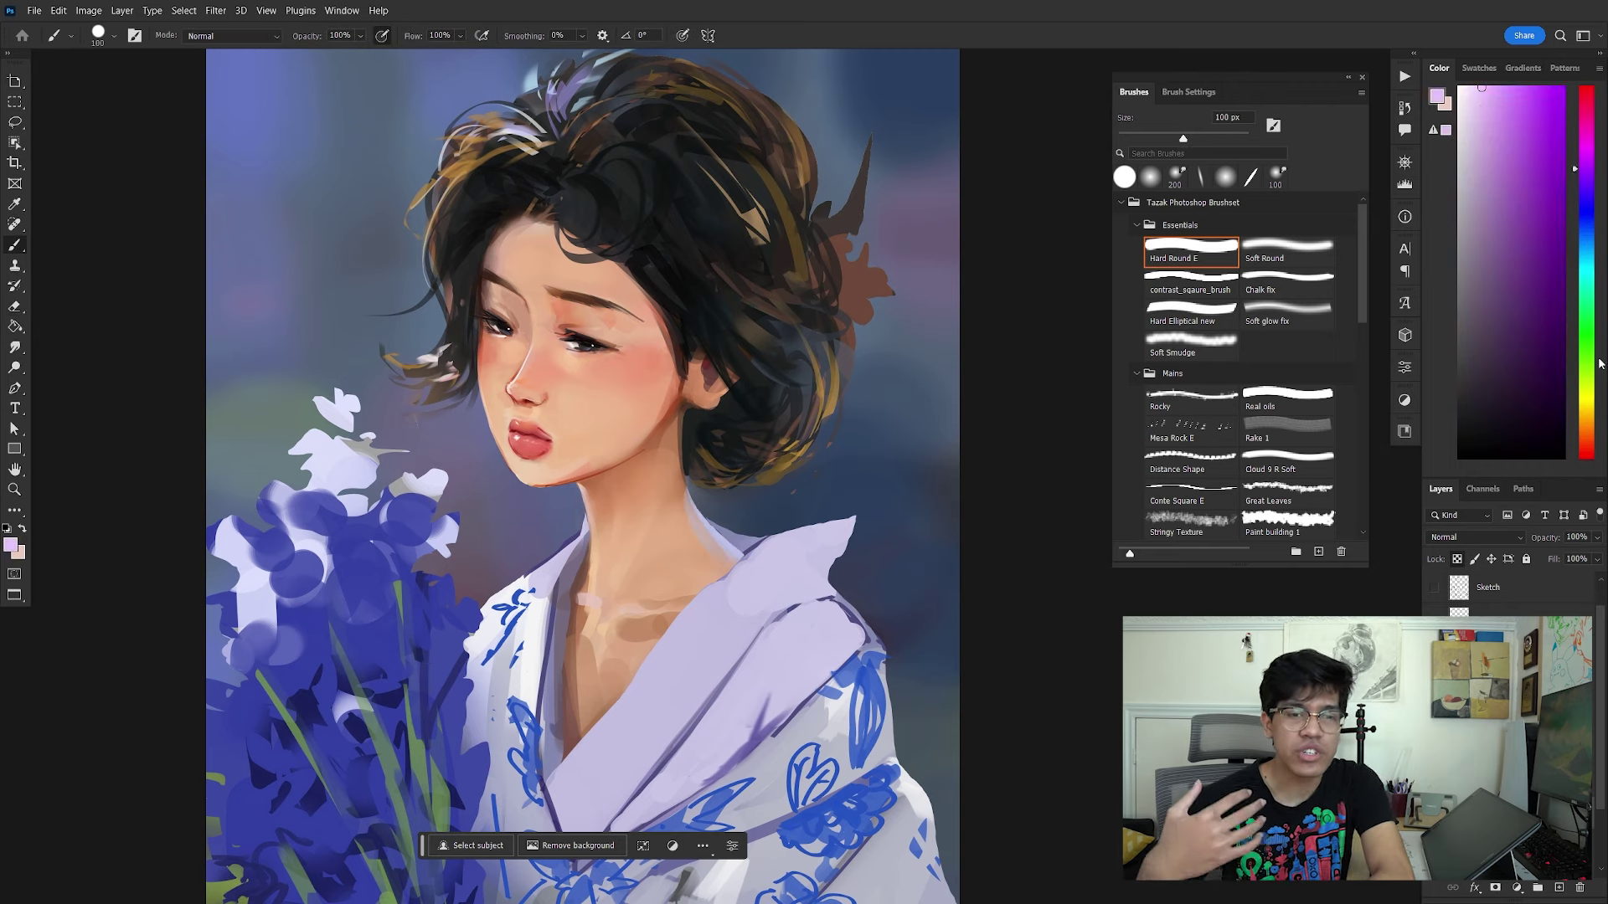
Step: Tone down the pale collarbone highlights with sampled brownish skin tones, using Hard Round E at 50 px
key(bracketleft)
key(bracketleft)
key(bracketleft)
key(bracketleft)
key(bracketleft)
alt+click(584, 583)
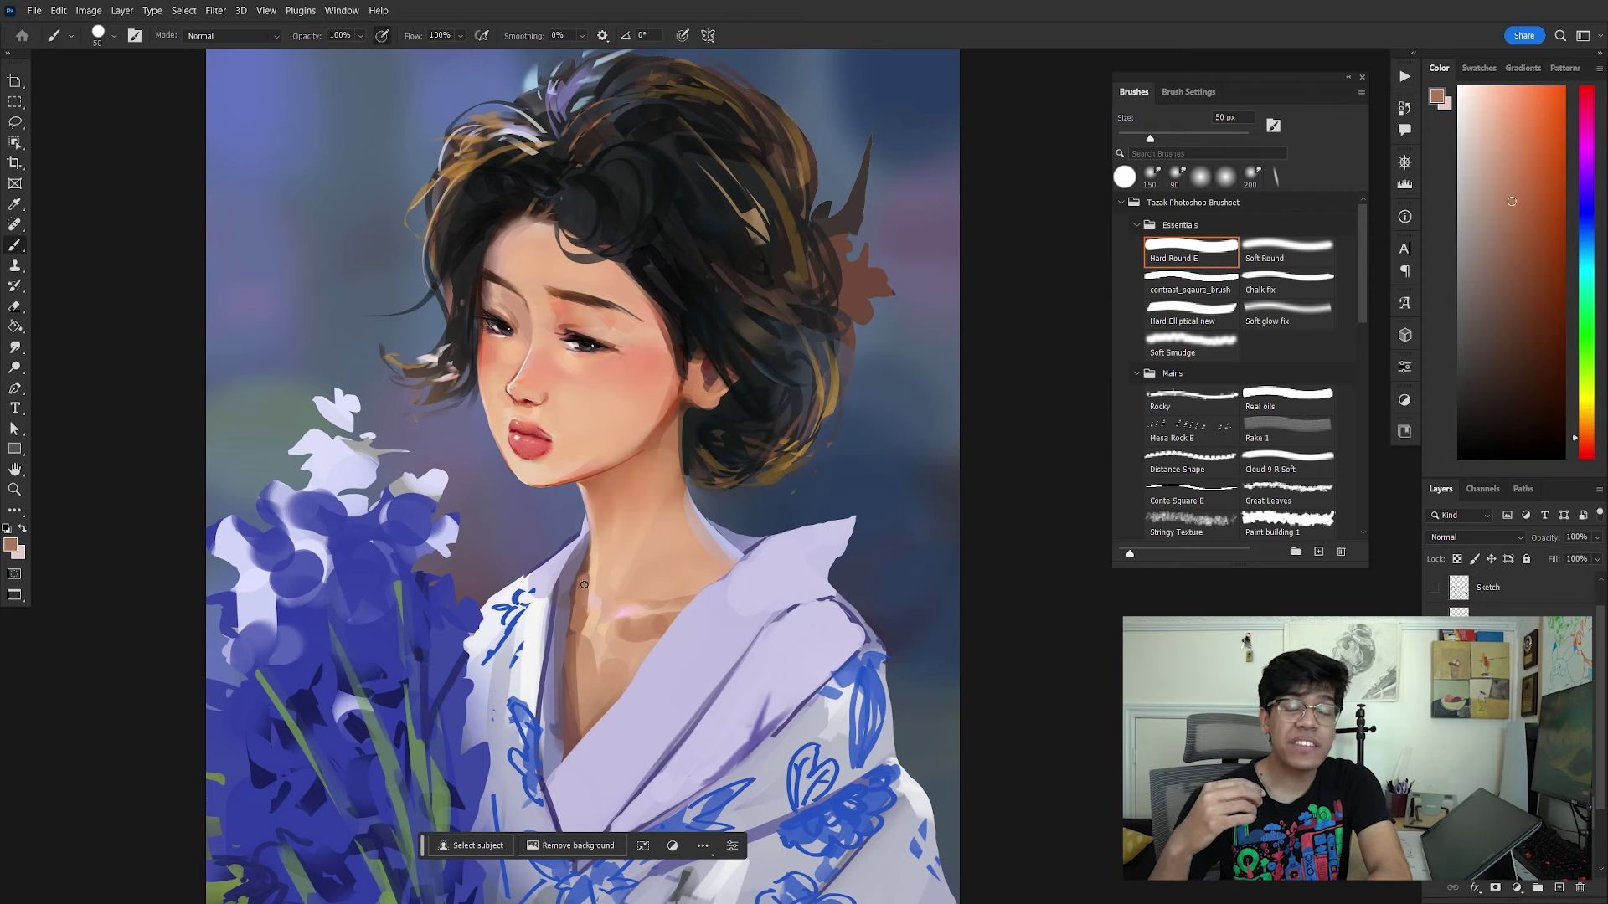
alt+click(577, 617)
Step: Paint the narrow inner collar strip in sampled muted purples with the Chalk fix brush at 50 px
key(period)
key(period)
key(period)
alt+click(589, 540)
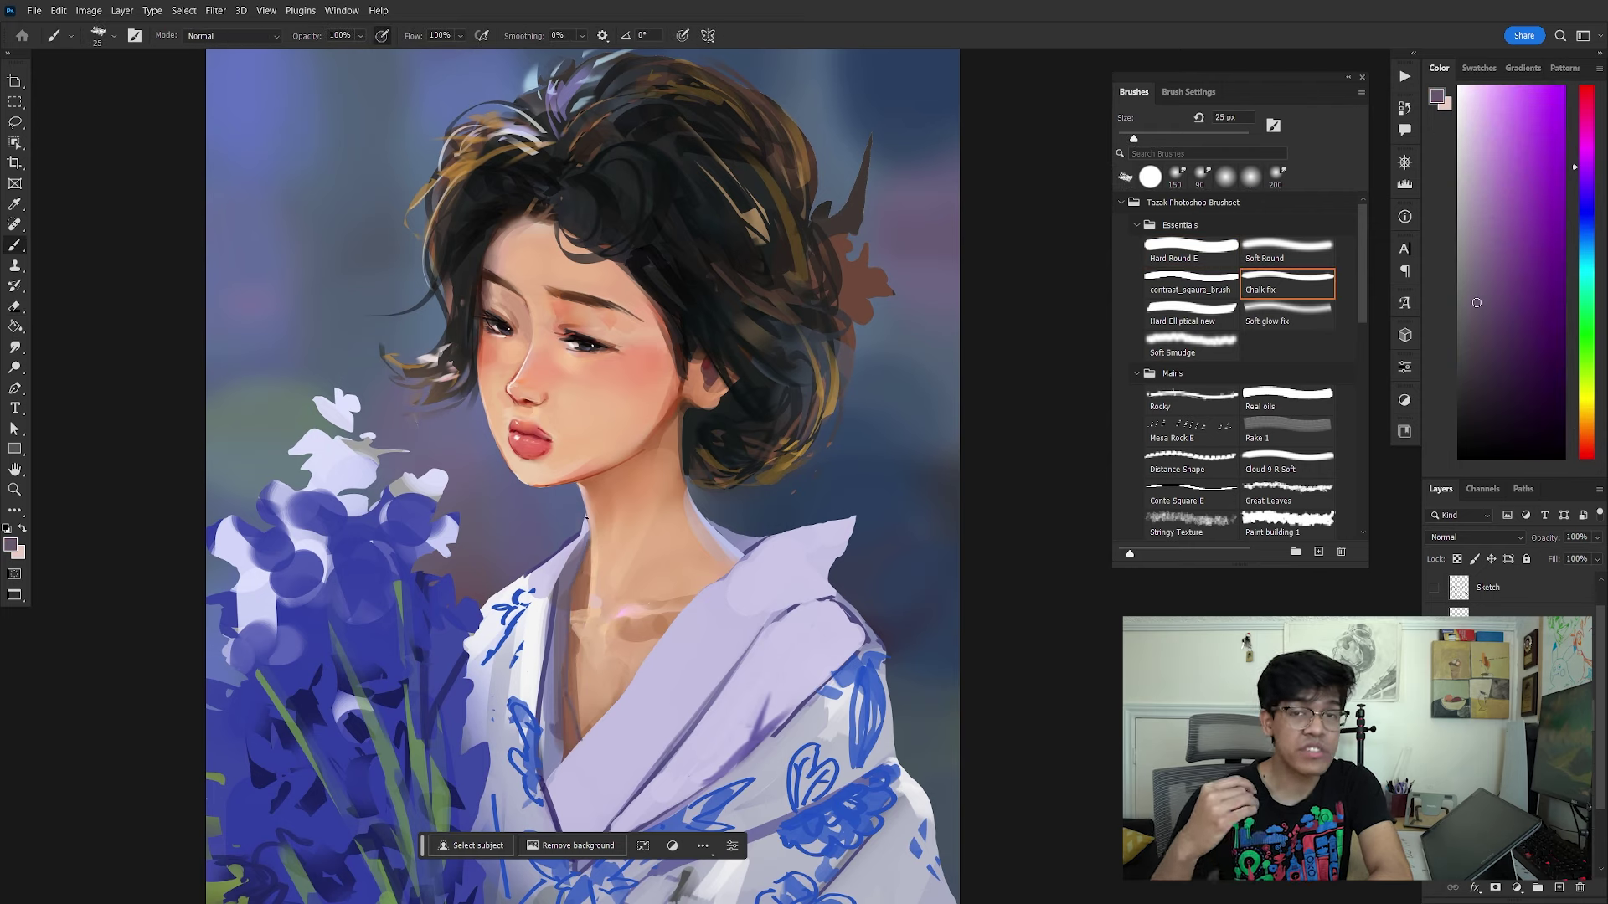
key(bracketleft)
alt+shift+right_click(563, 697)
drag(566, 689, 584, 741)
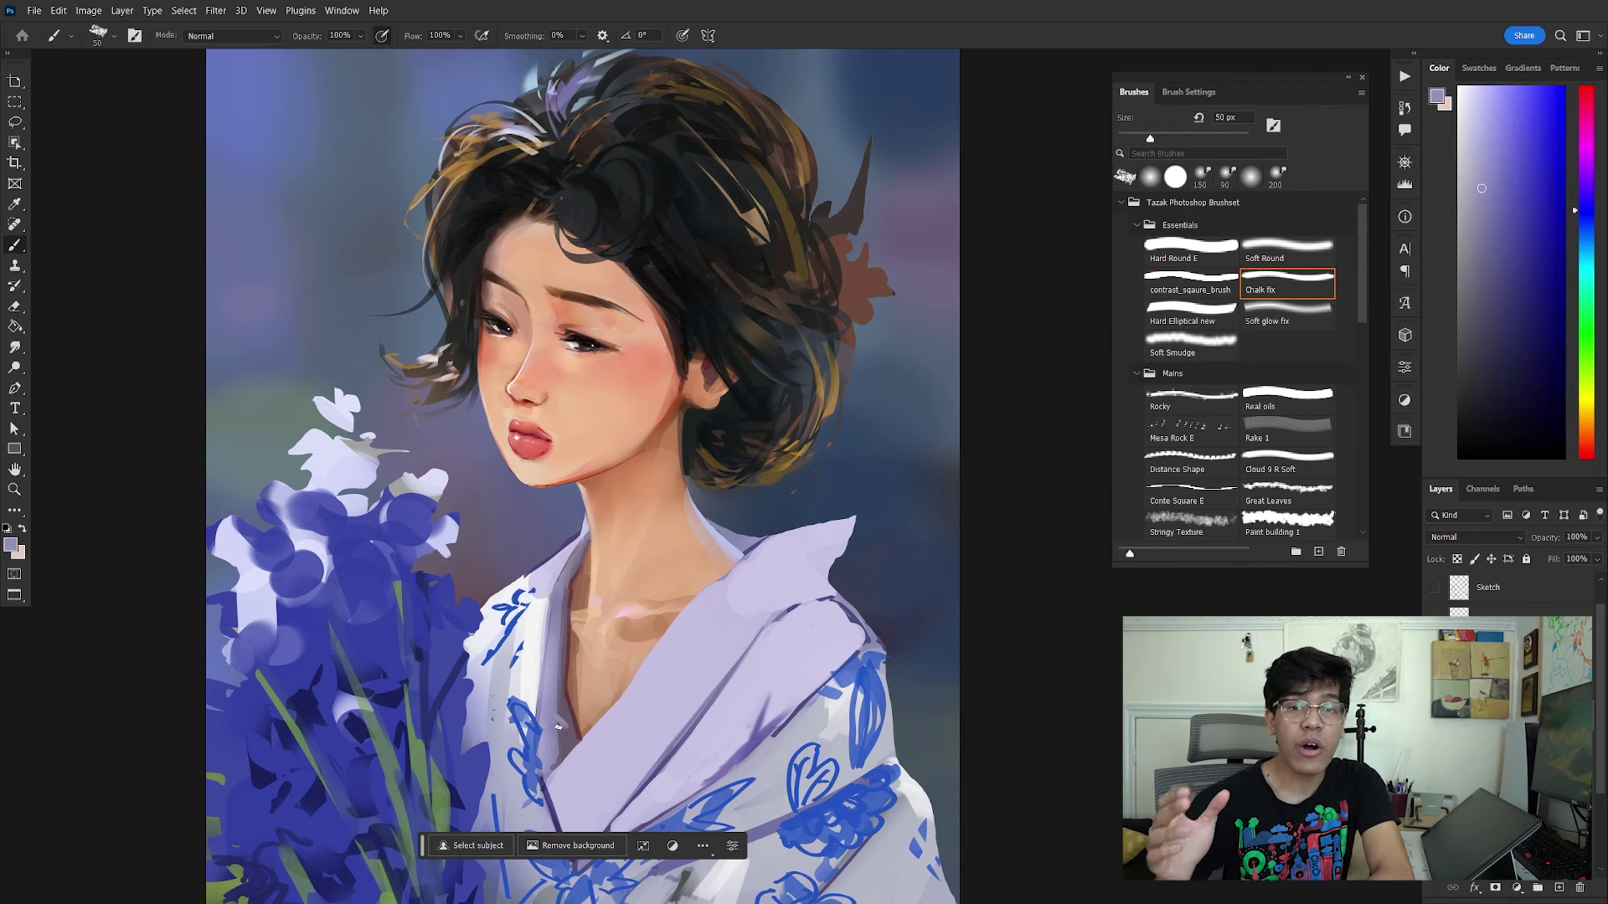
Step: Clean up the inner collar with sampled grey-purple using Hard Round E at 90 px, and pick up white from the kimono
alt+click(571, 731)
key(comma)
key(comma)
key(comma)
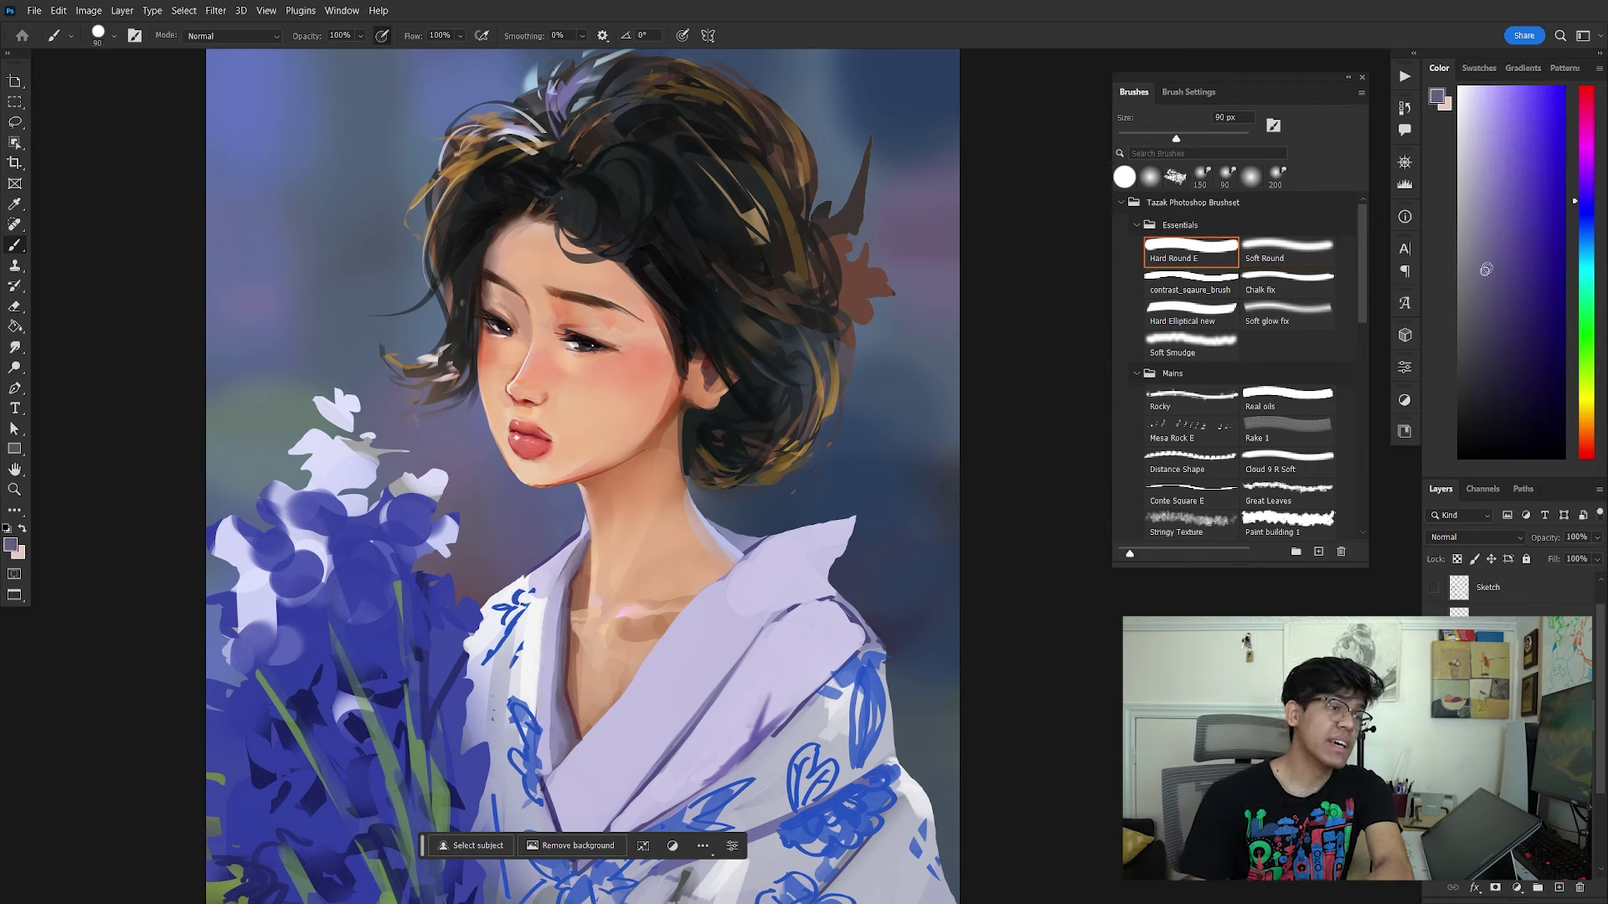
alt+click(530, 618)
key(bracketright)
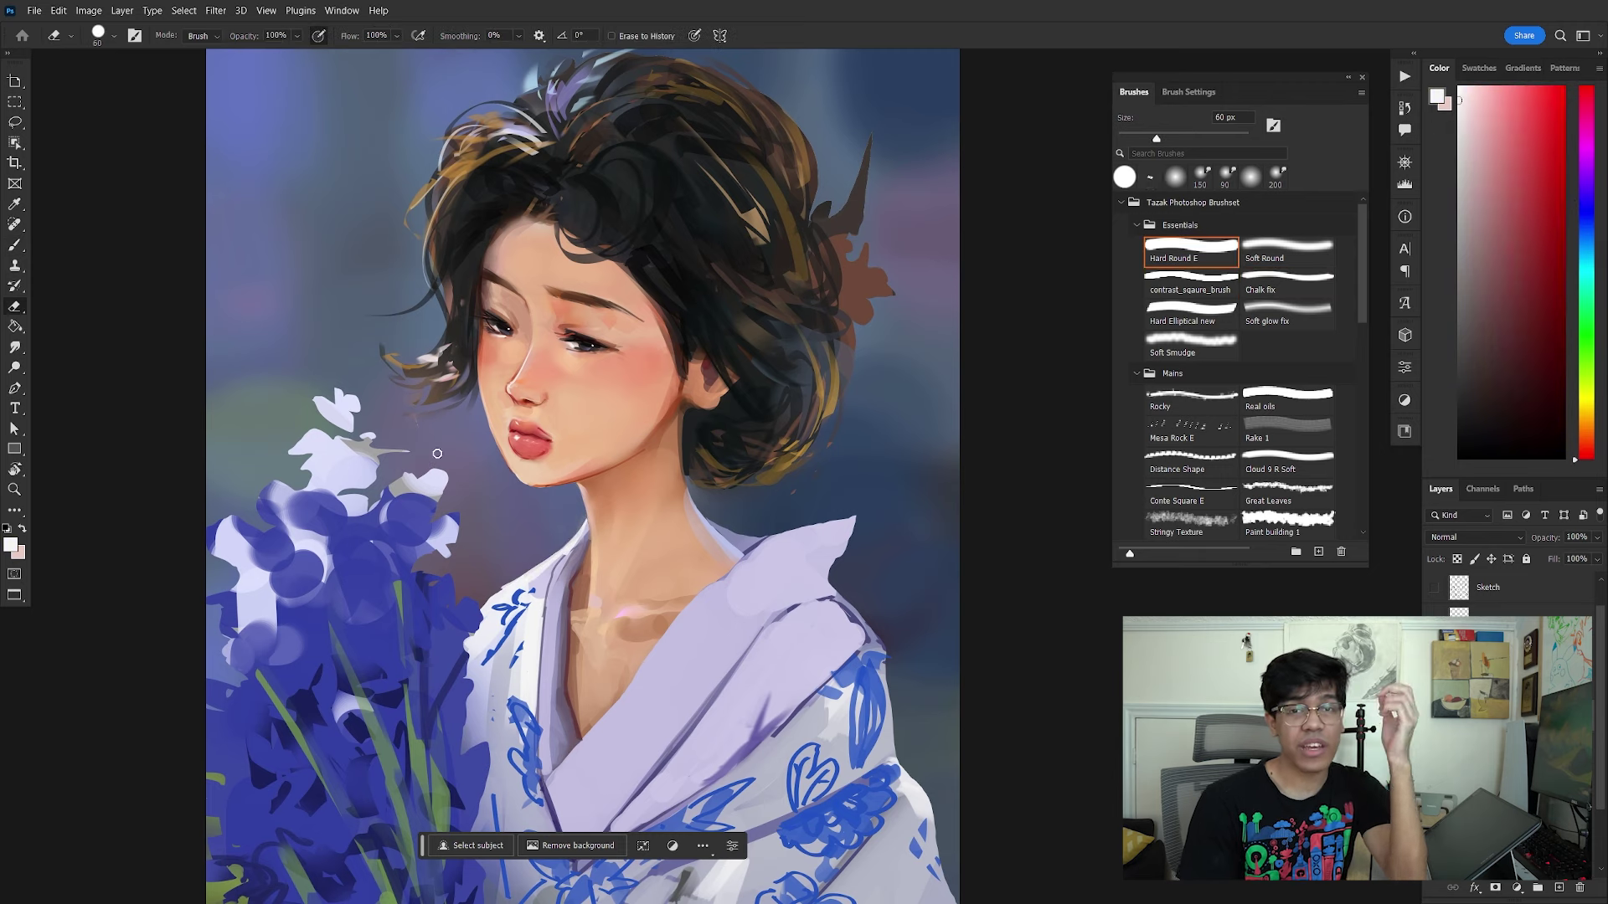
Step: Brighten the kimono fabric with a pale blue-white using the Soft Round brush at 1100 px
key(comma)
key(comma)
key(comma)
key(bracketright)
key(bracketright)
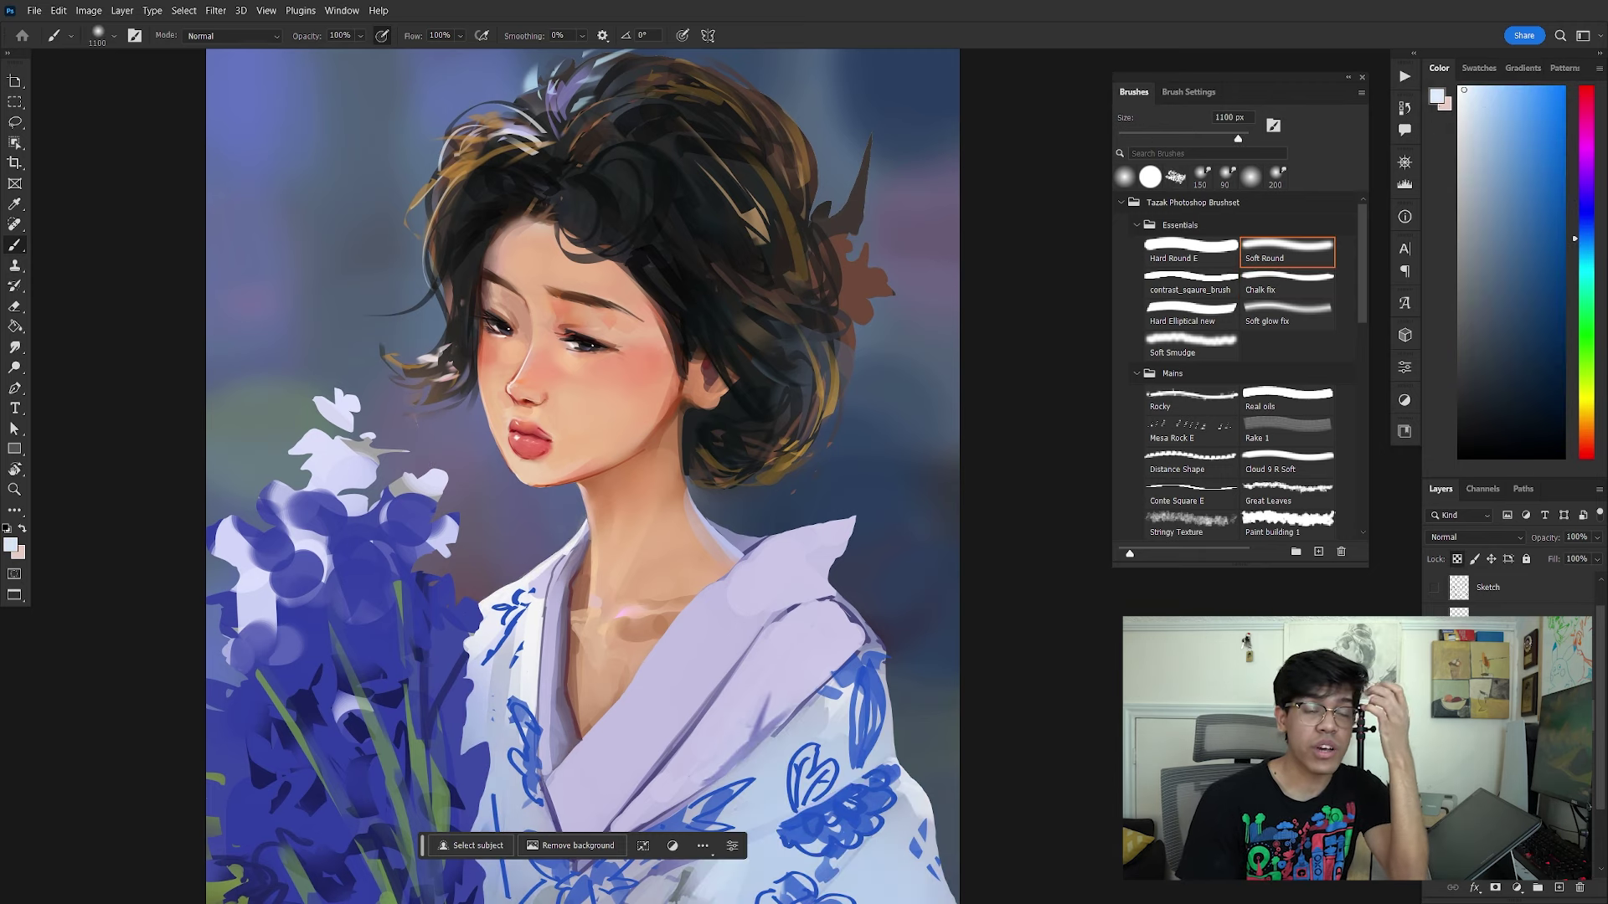
key(bracketright)
key(bracketright)
alt+click(528, 596)
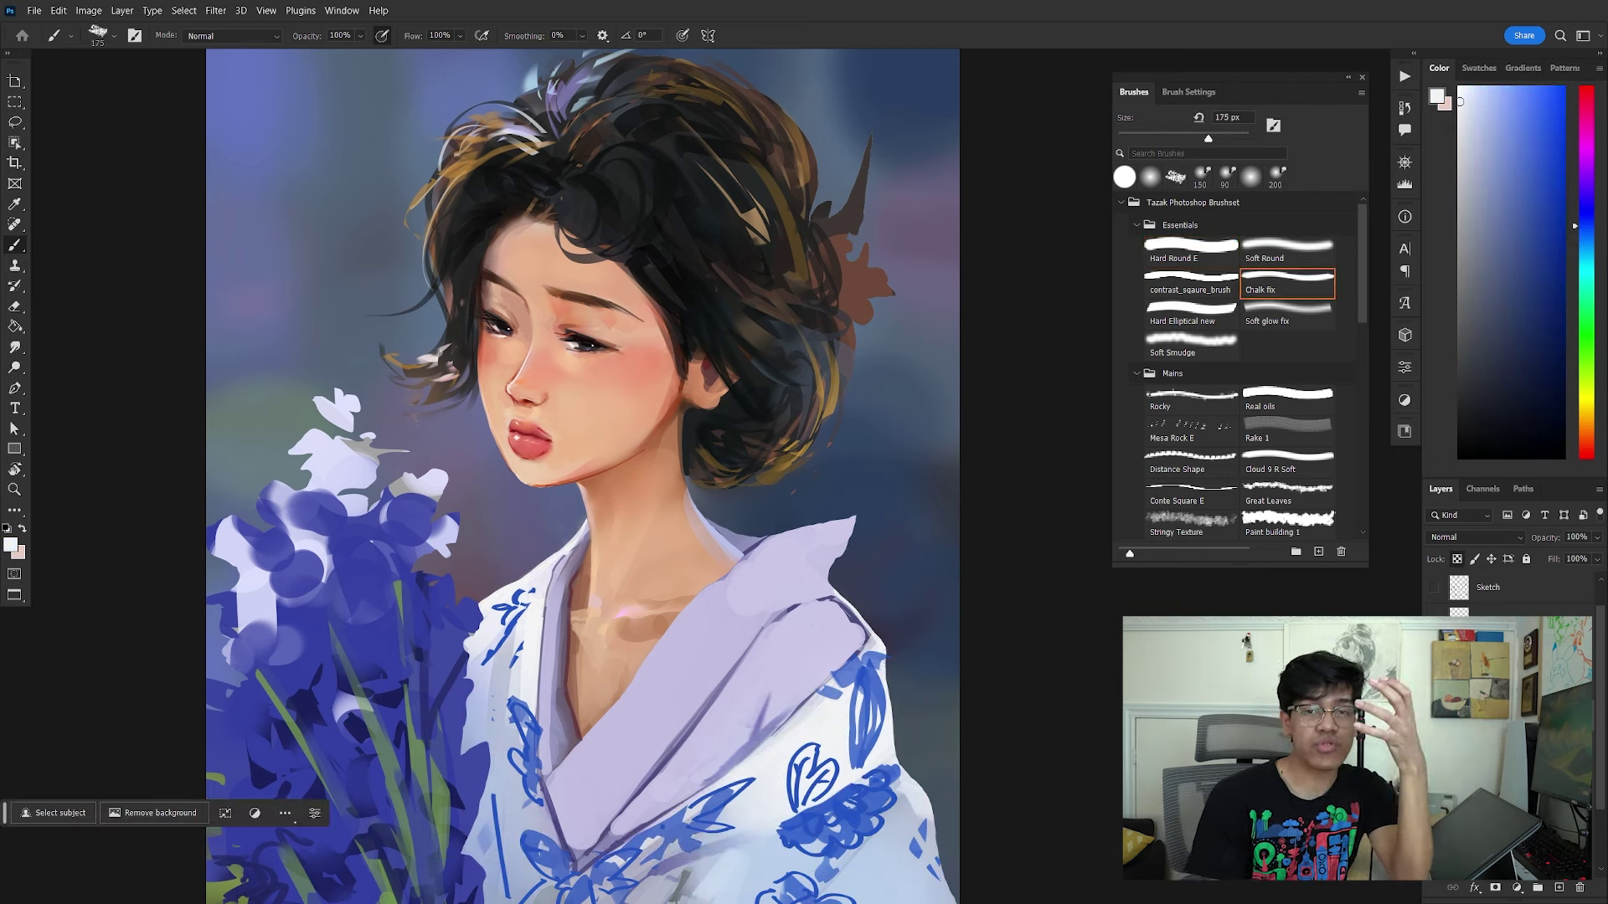
Step: Rework the kimono's edge beside the flowers with sampled white and dark blue, and clean up the strokes
alt+click(494, 825)
key(bracketright)
drag(479, 658, 466, 754)
key(e)
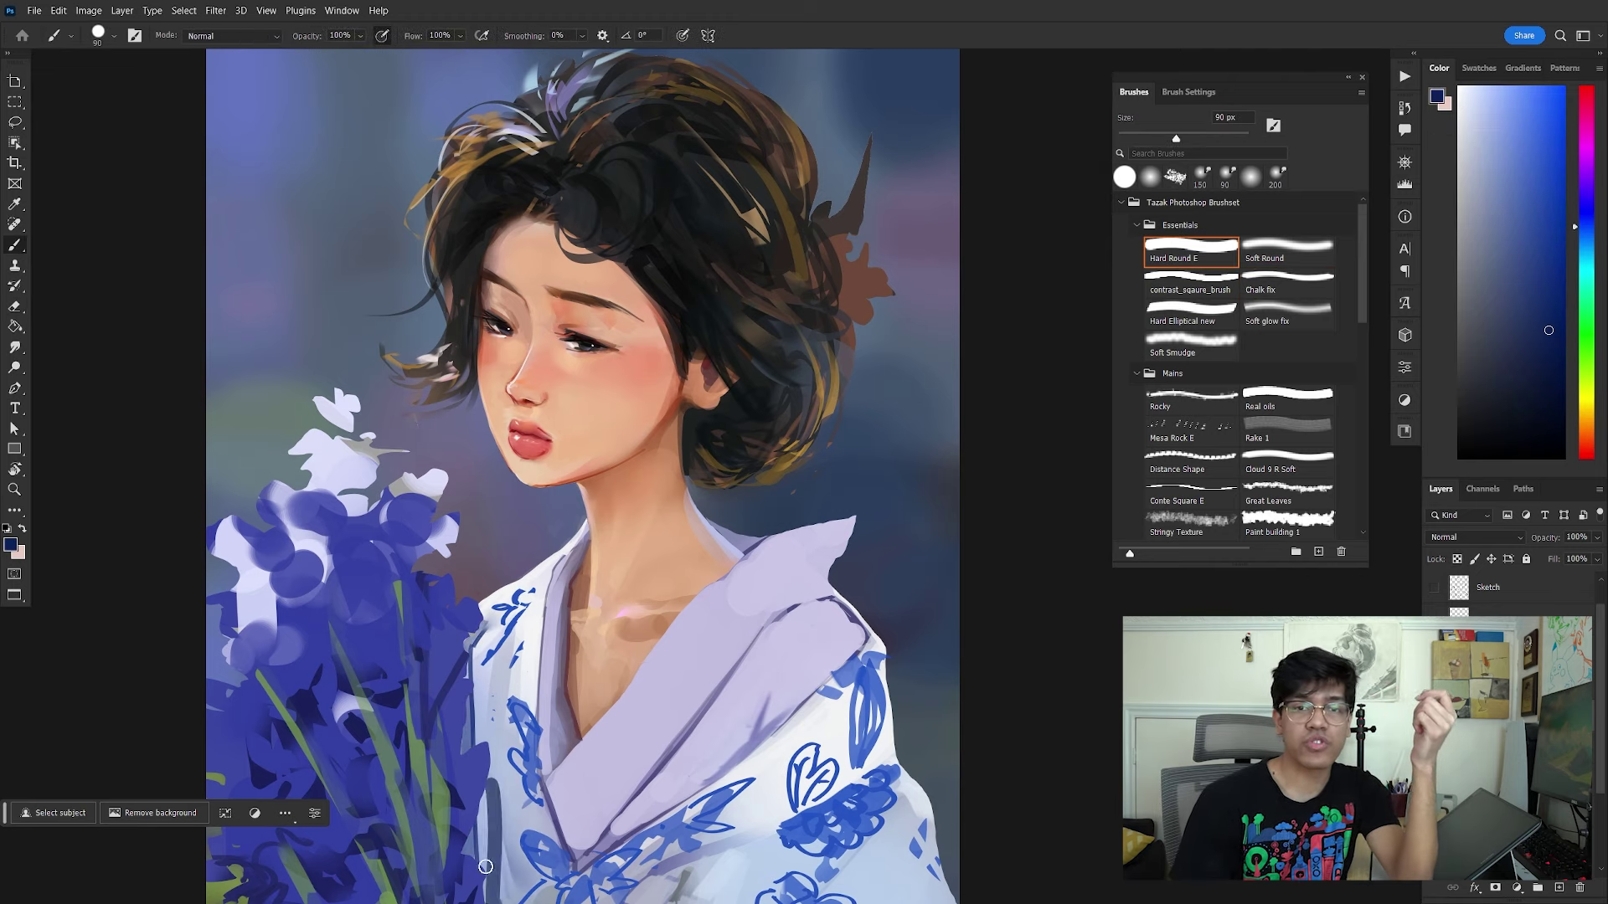
scroll(448, 728, down, 1)
Step: Paint white fabric and a pale green tint across the kimono's lower folds with Hard Round E
key(b)
alt+click(673, 804)
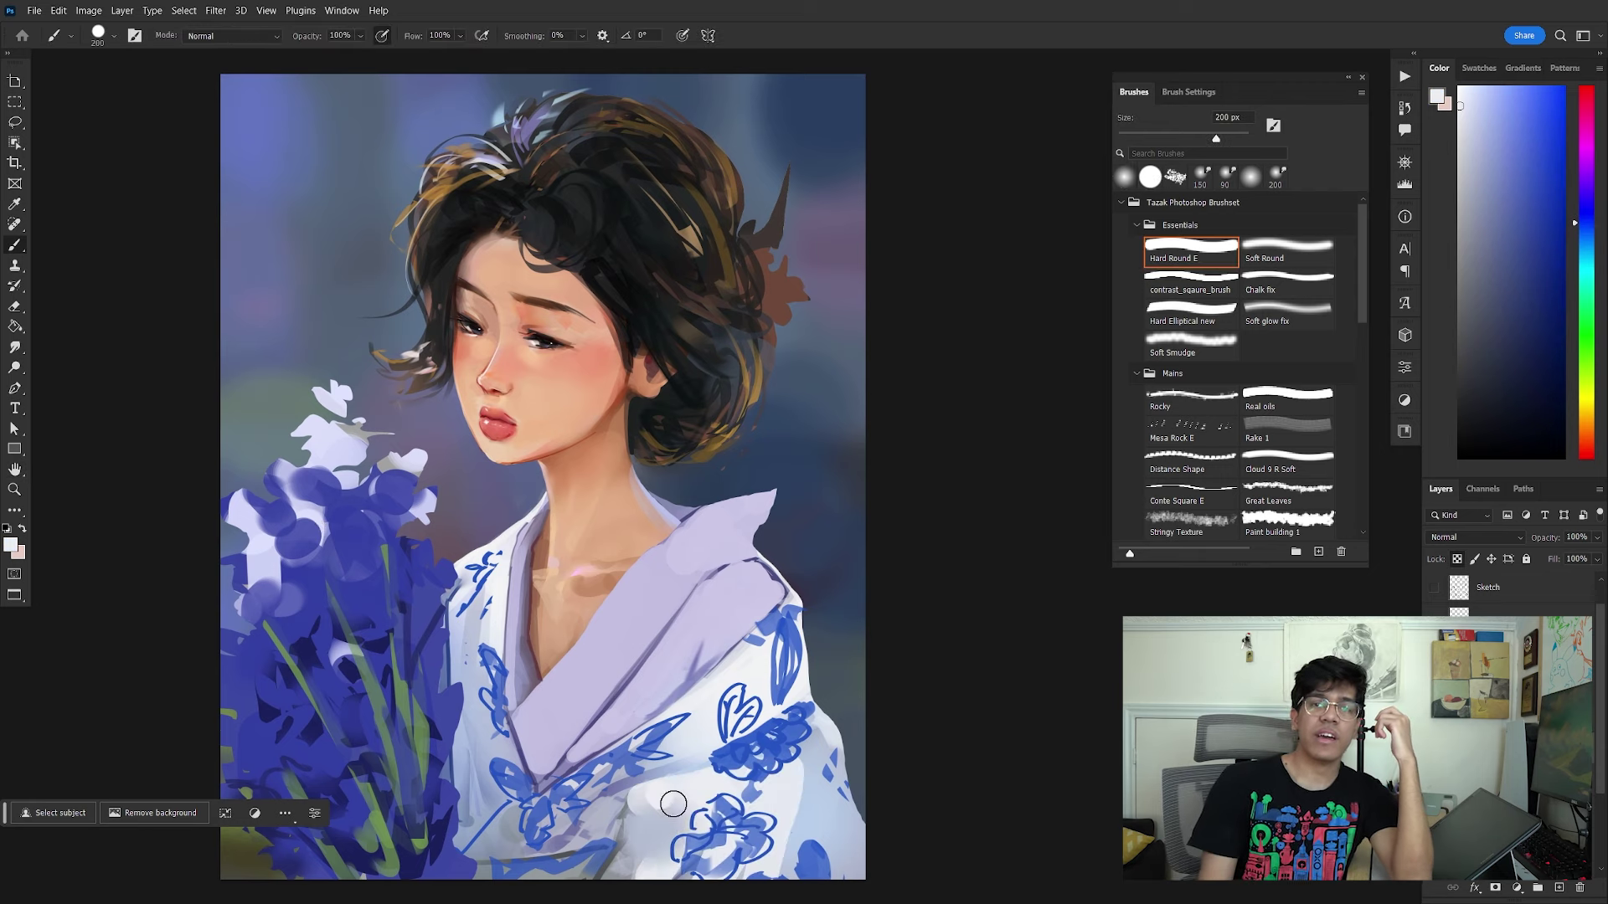
key(b)
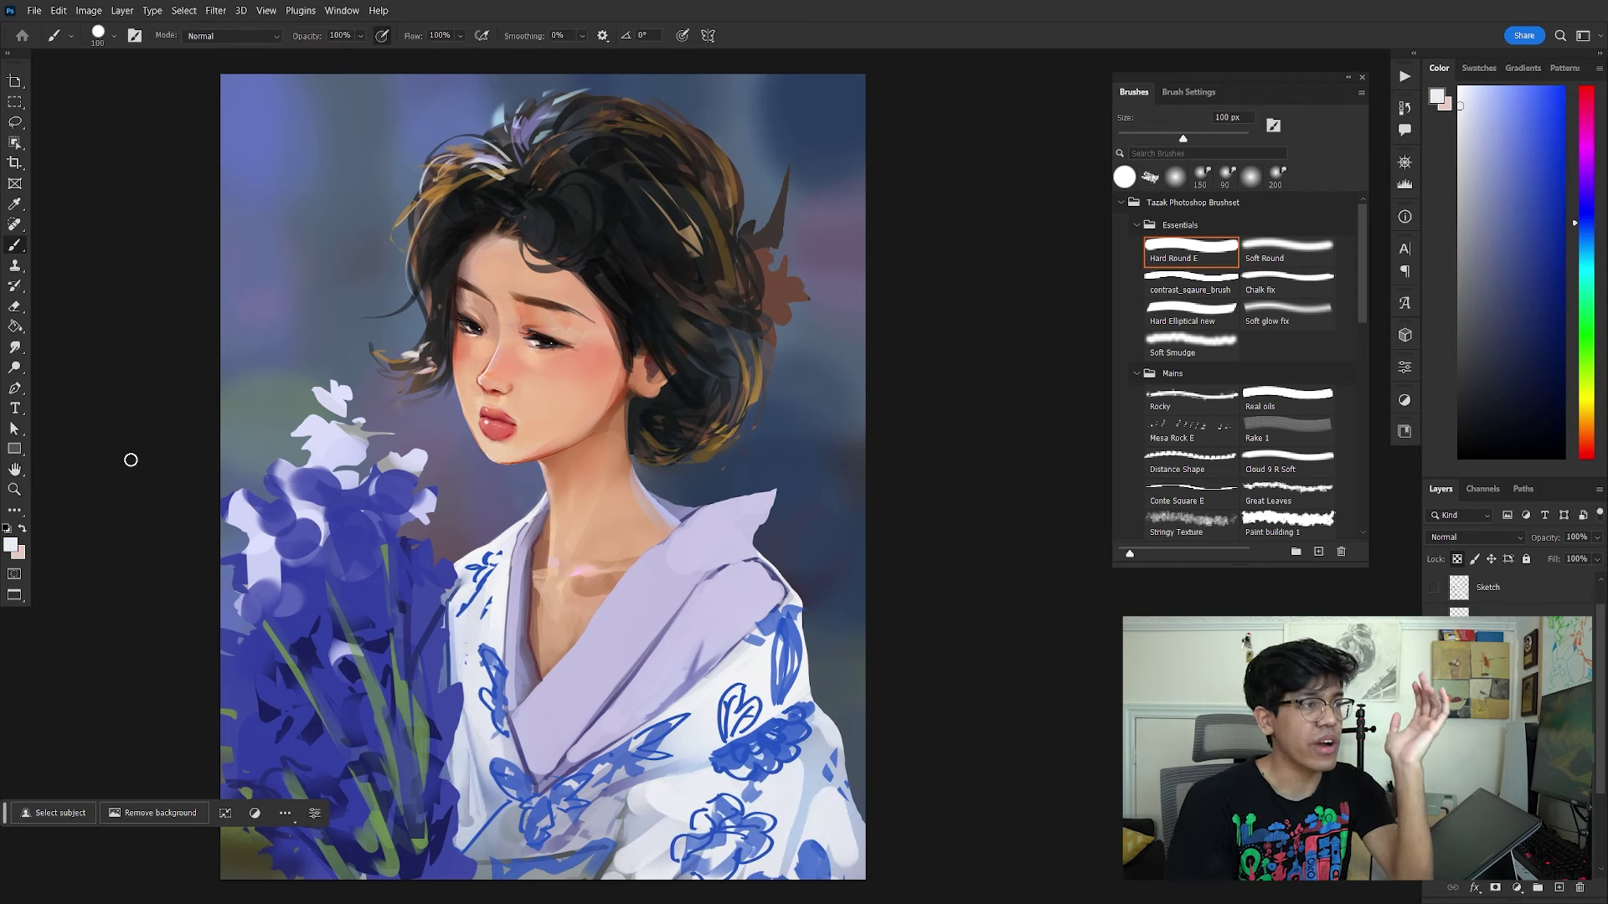
alt+click(586, 837)
drag(636, 837, 460, 840)
alt+click(465, 750)
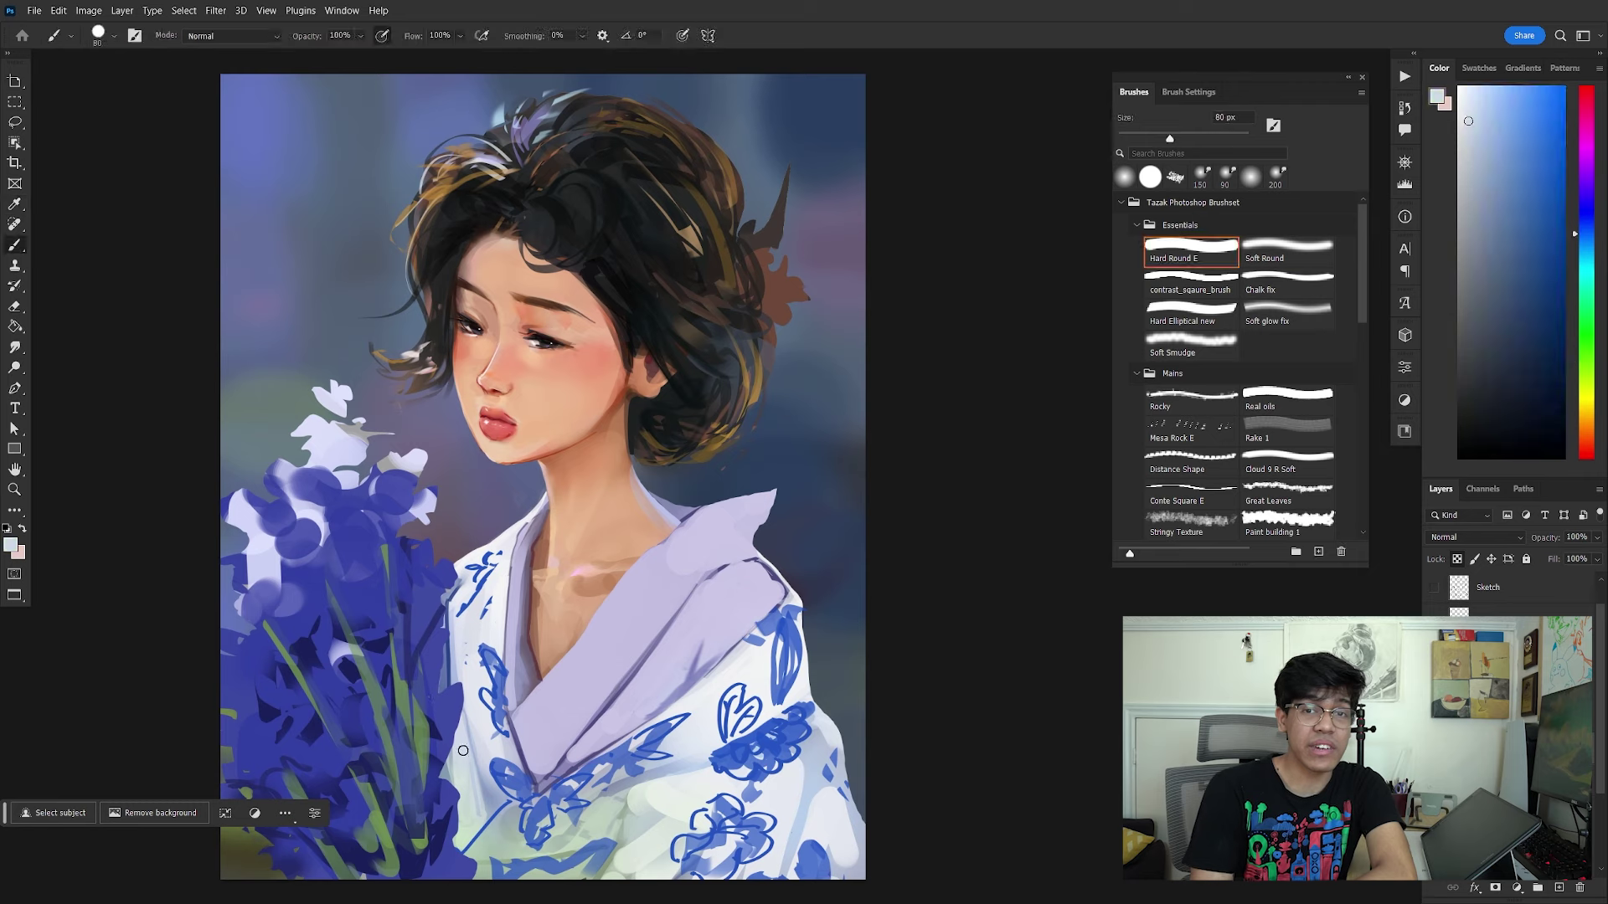
Step: Select the blue floral pattern below the collar, warp it to follow the fabric folds, and deselect
key(e)
drag(469, 669, 692, 841)
key(ctrl+t)
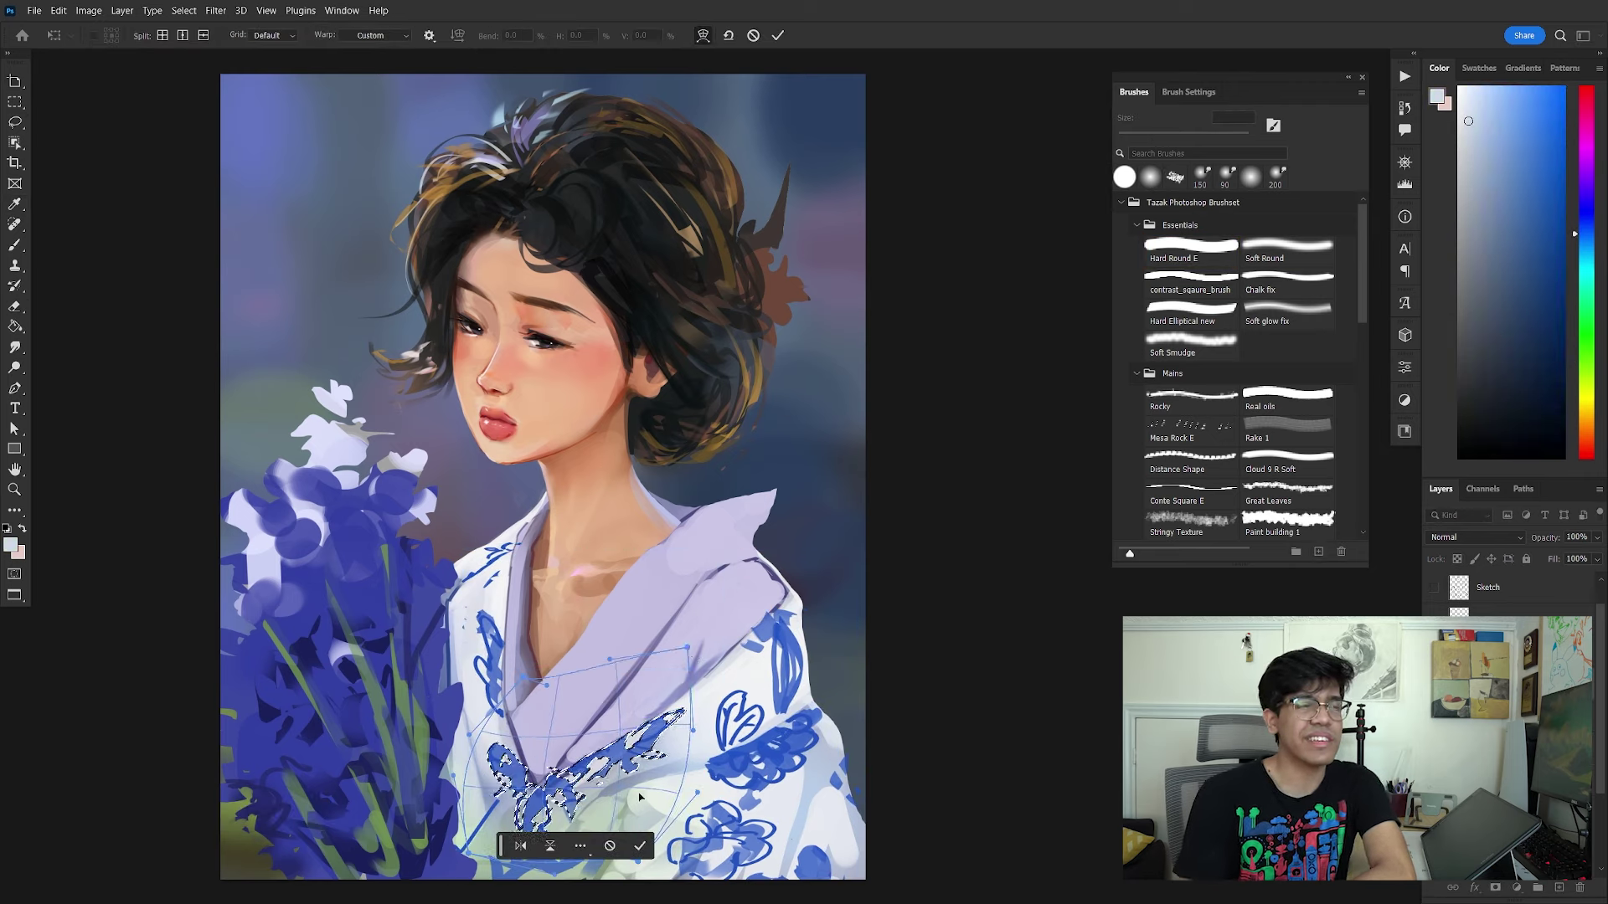
mouse_move(522, 777)
mouse_down()
mouse_move(700, 725)
mouse_move(708, 701)
mouse_up()
key(Return)
key(ctrl+d)
Step: Trim the kimono's floral line work with Chalk fix and Hard Elliptical new erasers, and set up Chalk fix for blue painting
click(1287, 283)
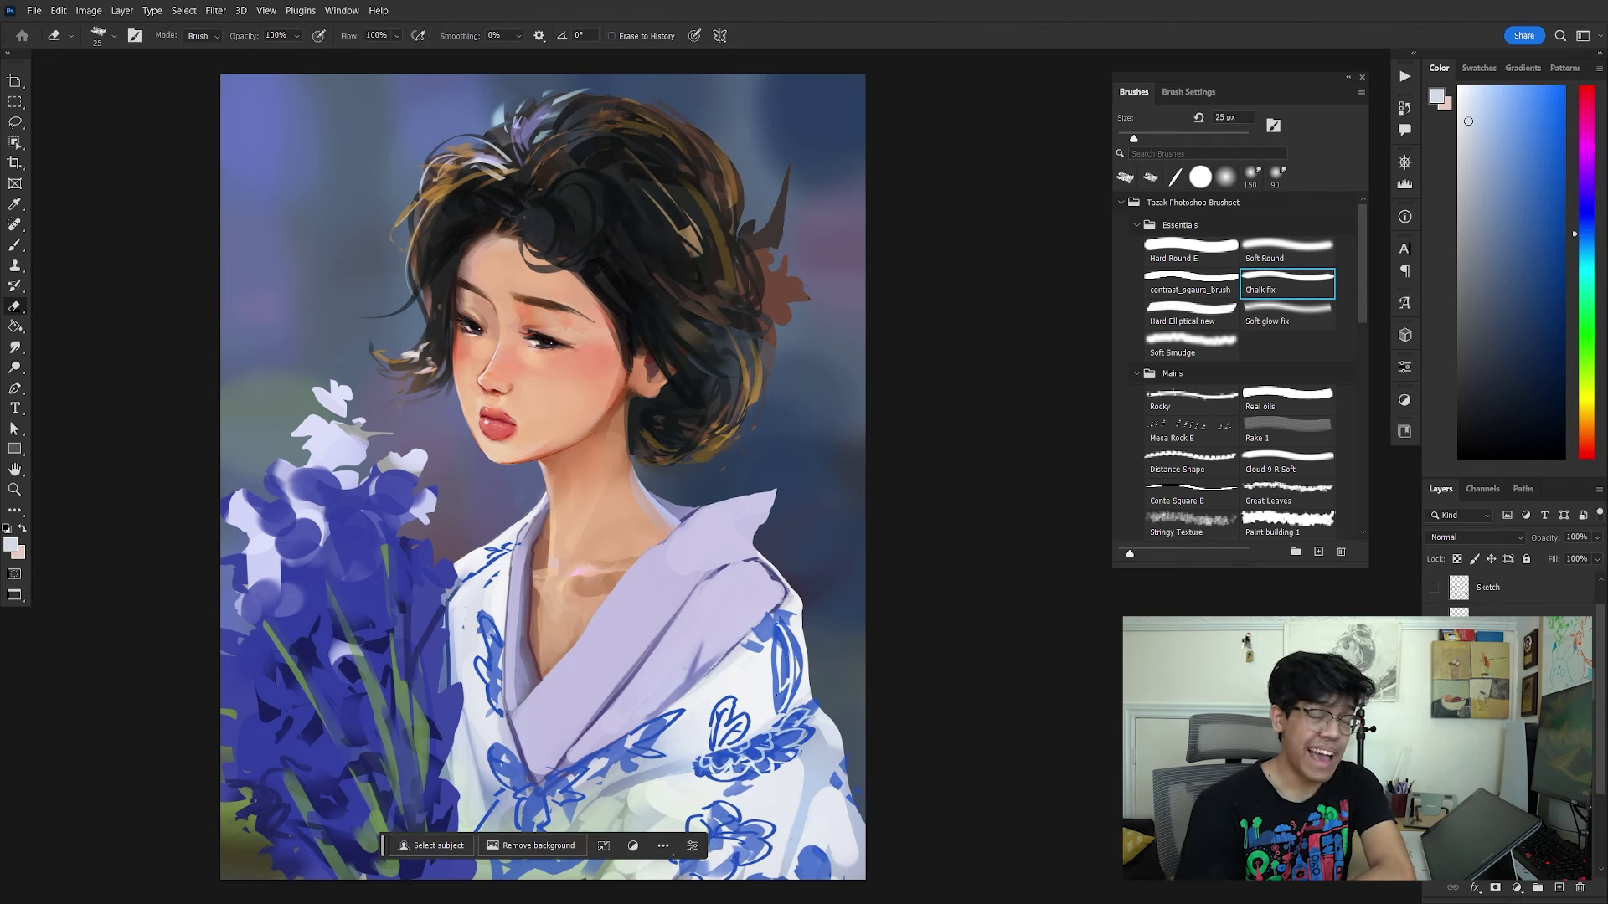
click(1190, 314)
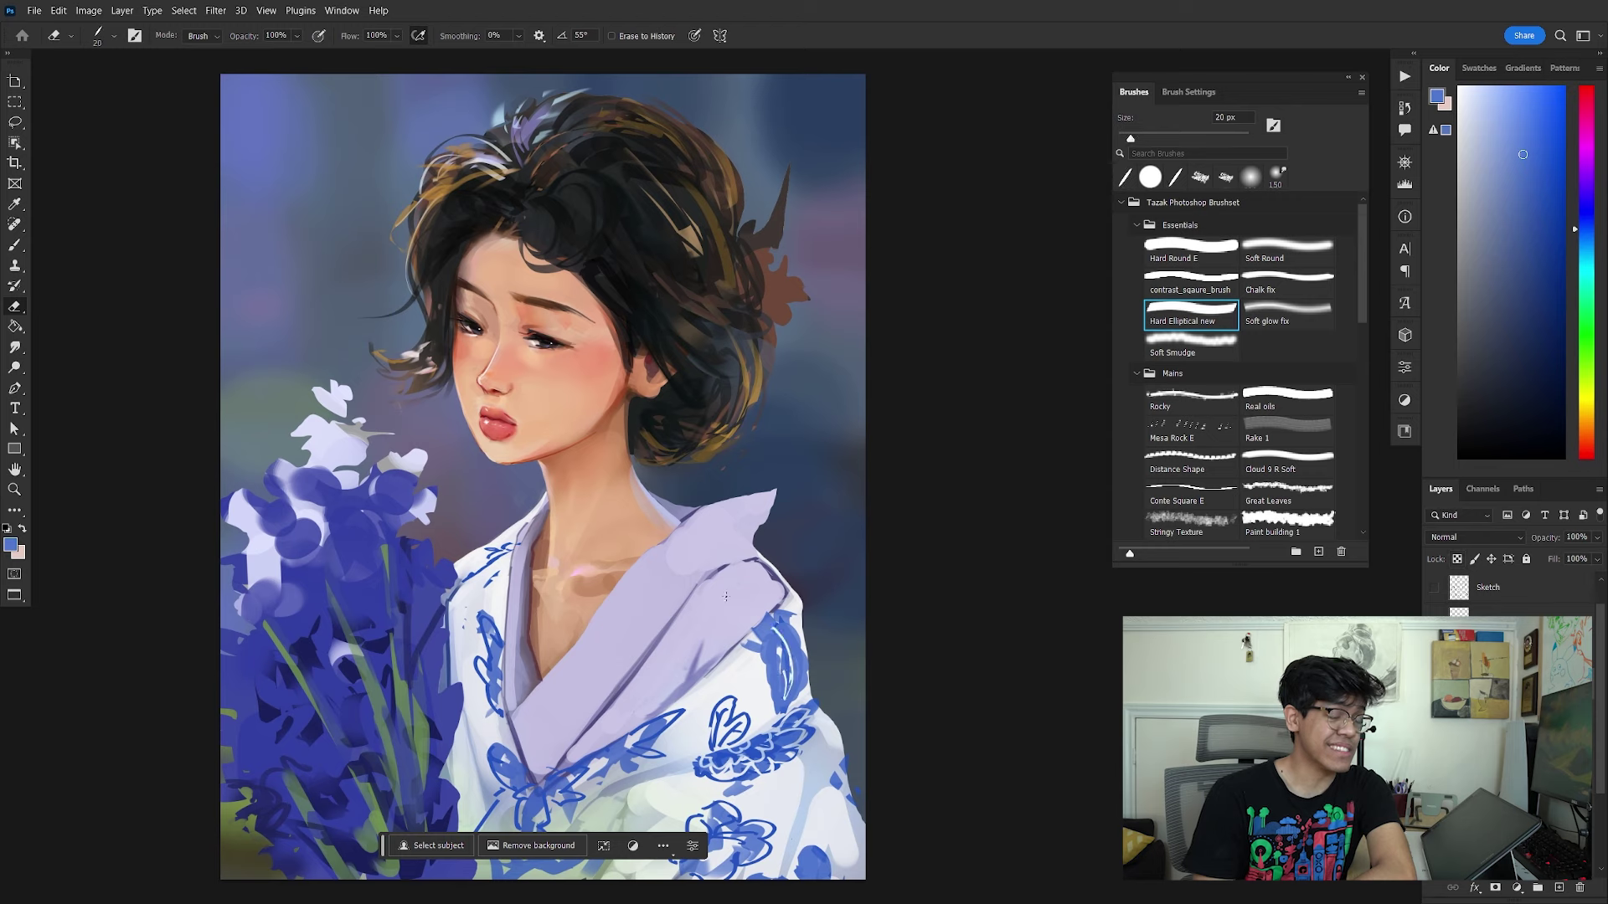
scroll(451, 389, down, 1)
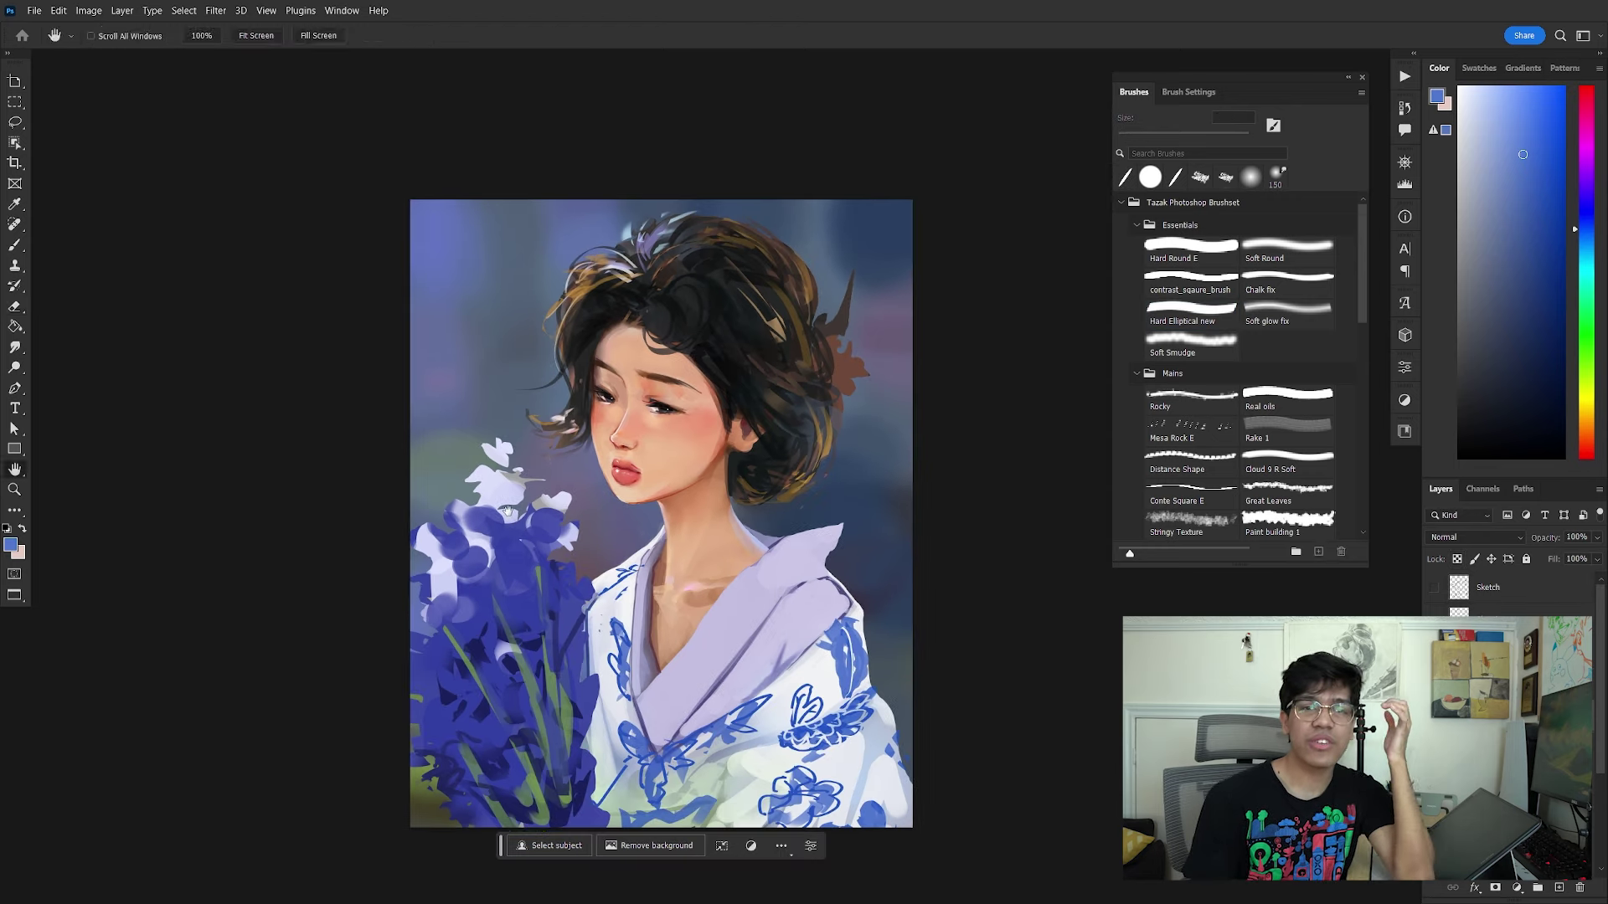
click(1287, 283)
key(b)
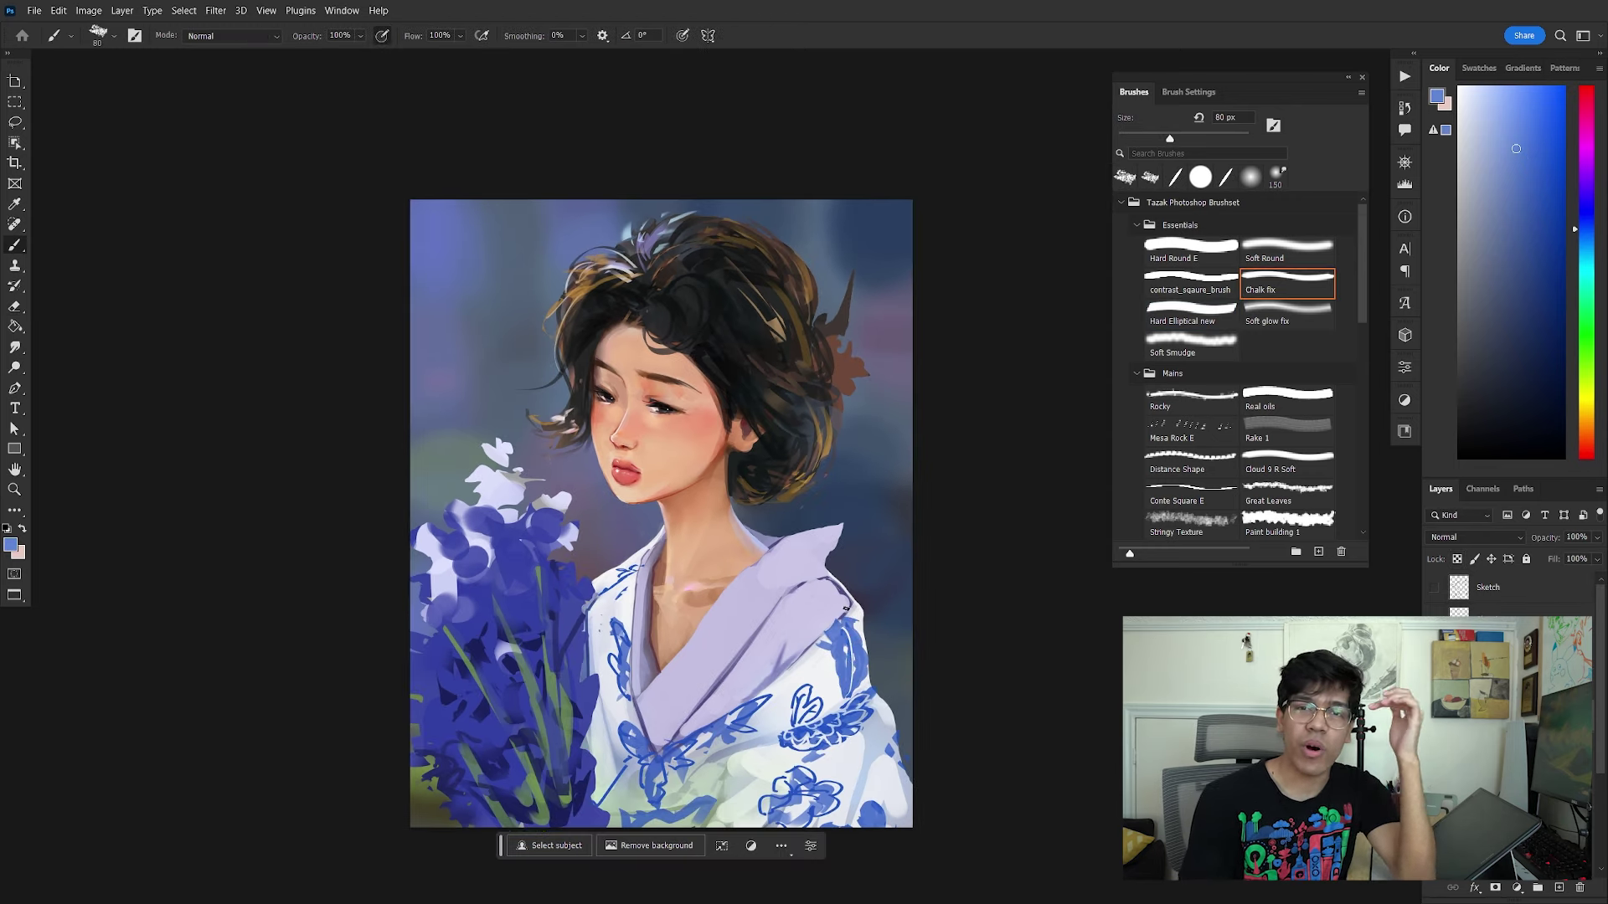
Step: Fill in the blue floral pattern on the kimono's shoulder with sampled dark blue, using Chalk fix at 40 px
key(e)
key(super+x)
key(Escape)
alt+click(724, 676)
key(b)
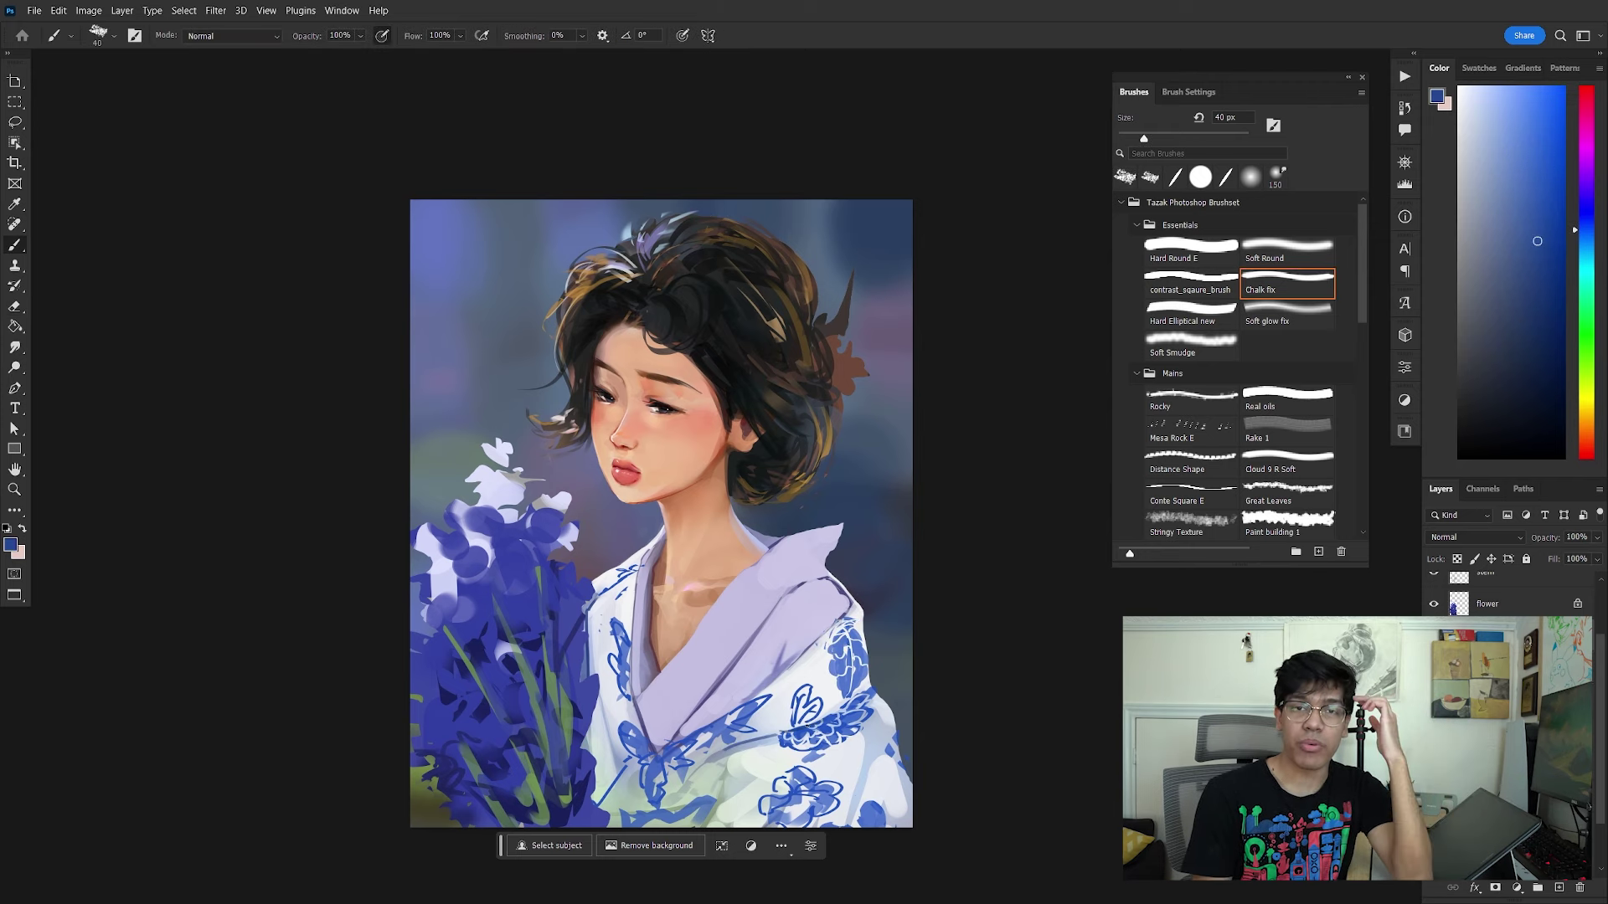
key(e)
key(x)
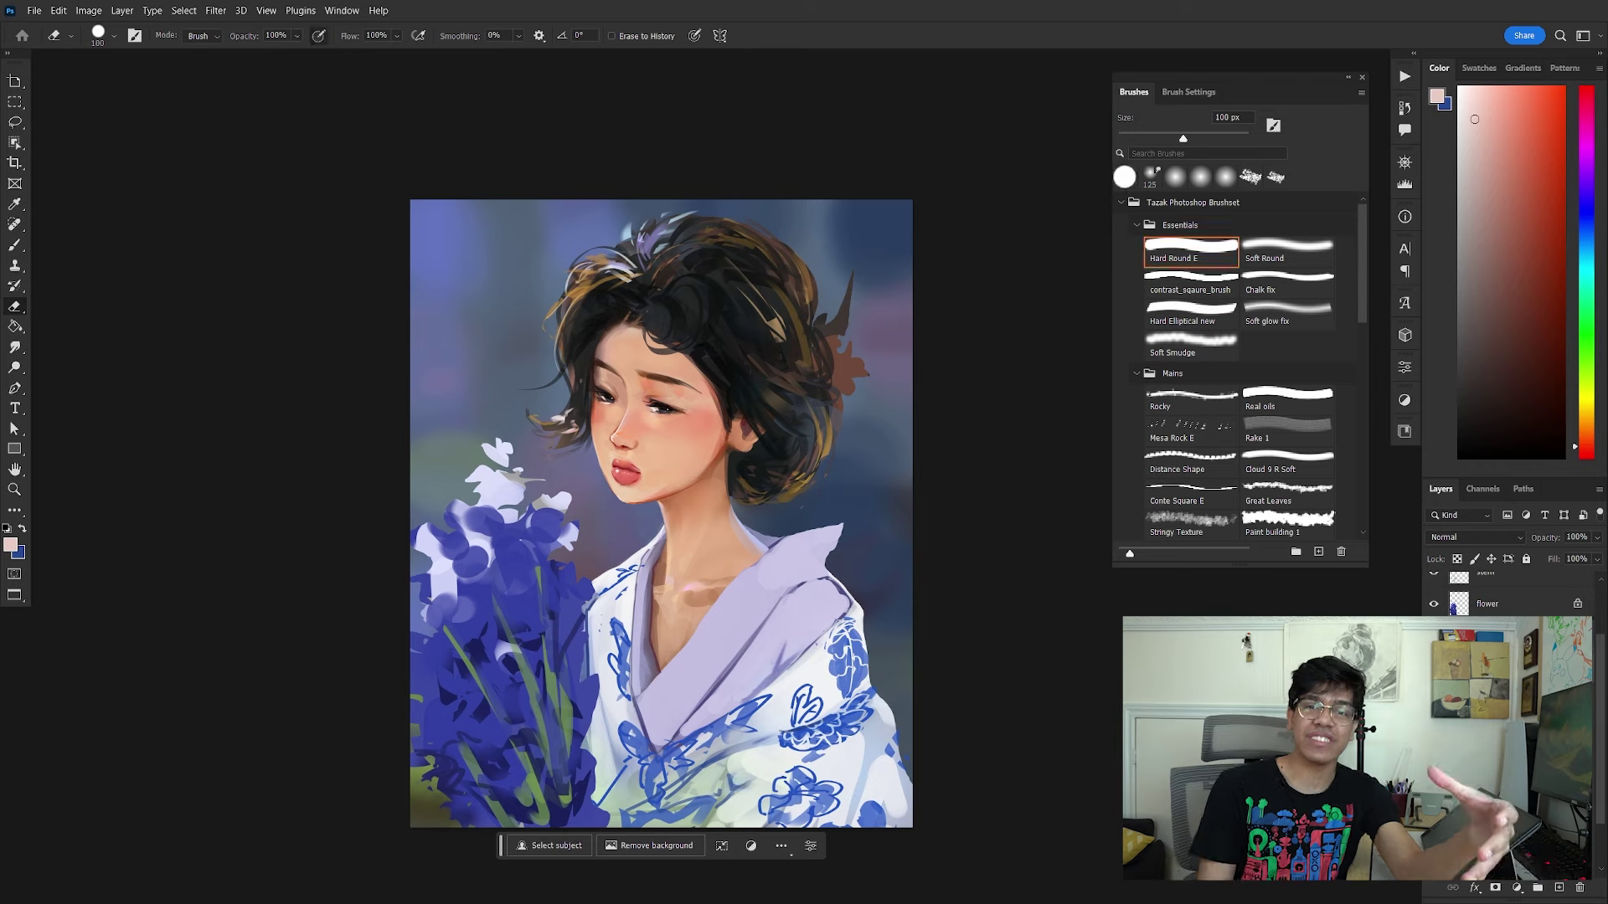
Step: Refine the collar's folded edges in violet and pale lavender with Chalk fix at 40 px, trimming with the contrast_sqaure_brush eraser at 50 px
key(Return)
key(b)
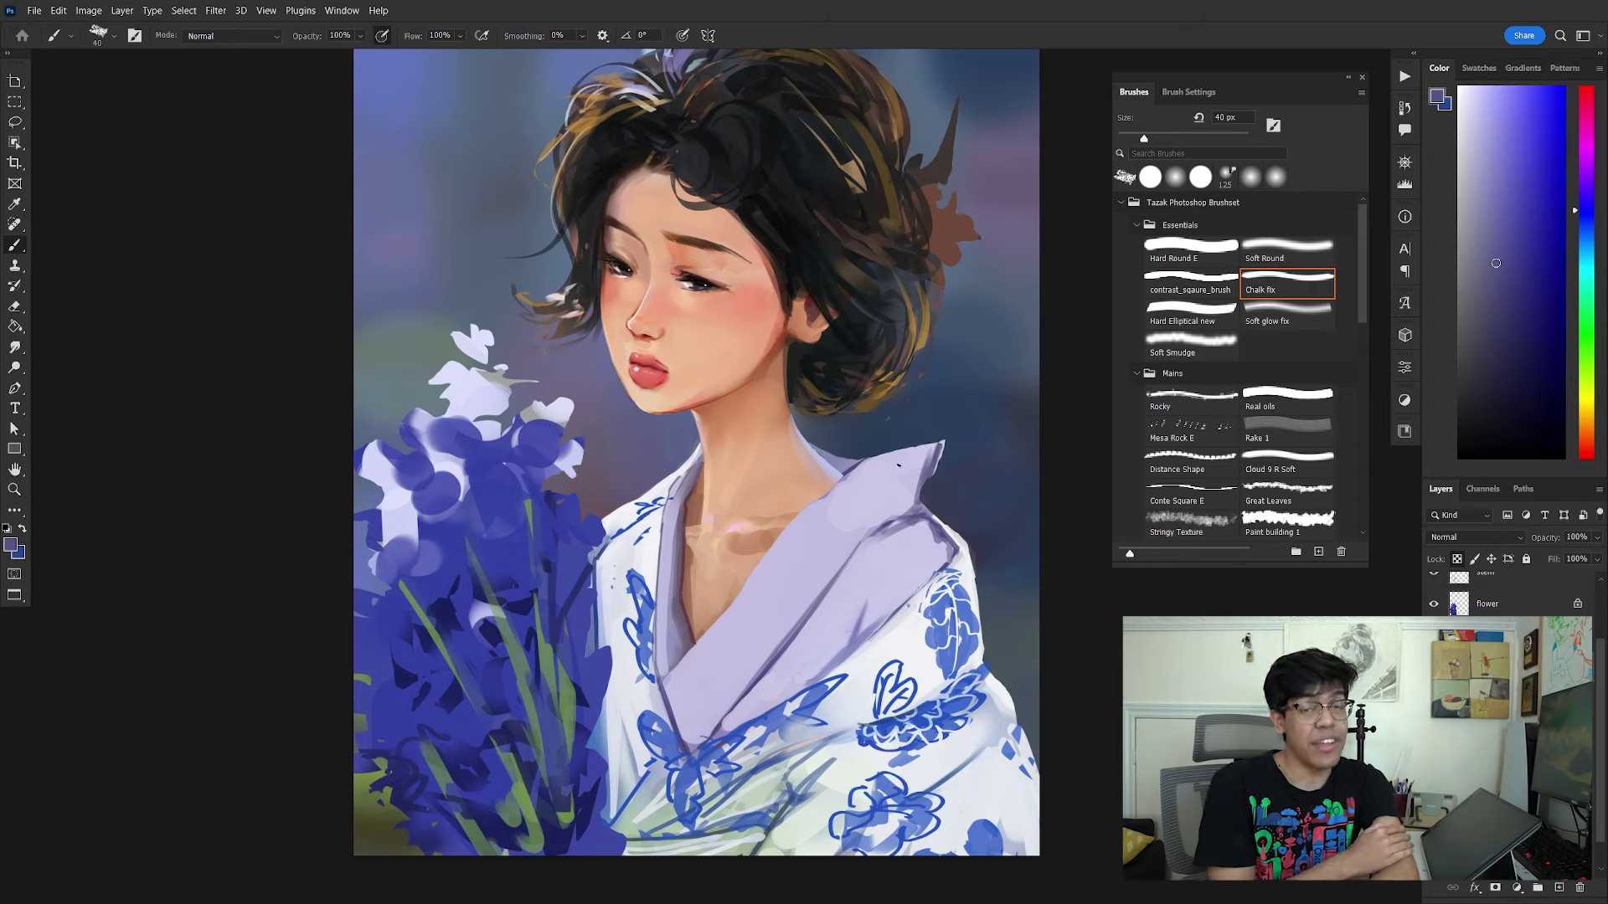
scroll(931, 452, up, 3)
key(comma)
key(comma)
scroll(951, 484, down, 2)
key(e)
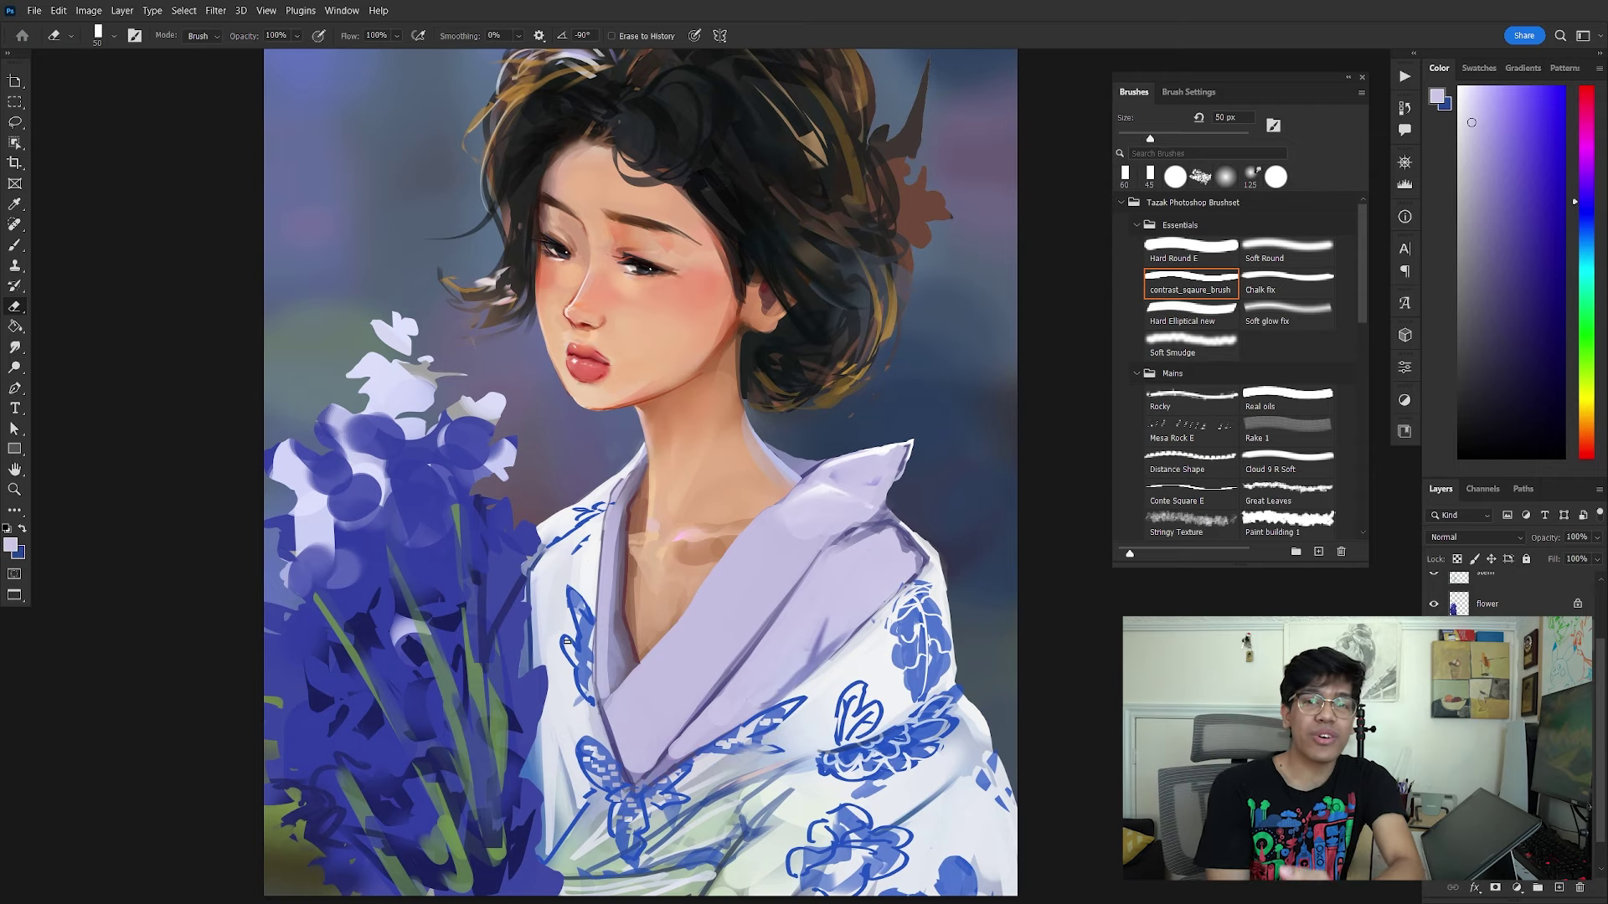
Step: Paint blue butterfly motifs beside the collar and on the sleeve with sampled blue, using Chalk fix at 45 px
key(b)
alt+click(594, 624)
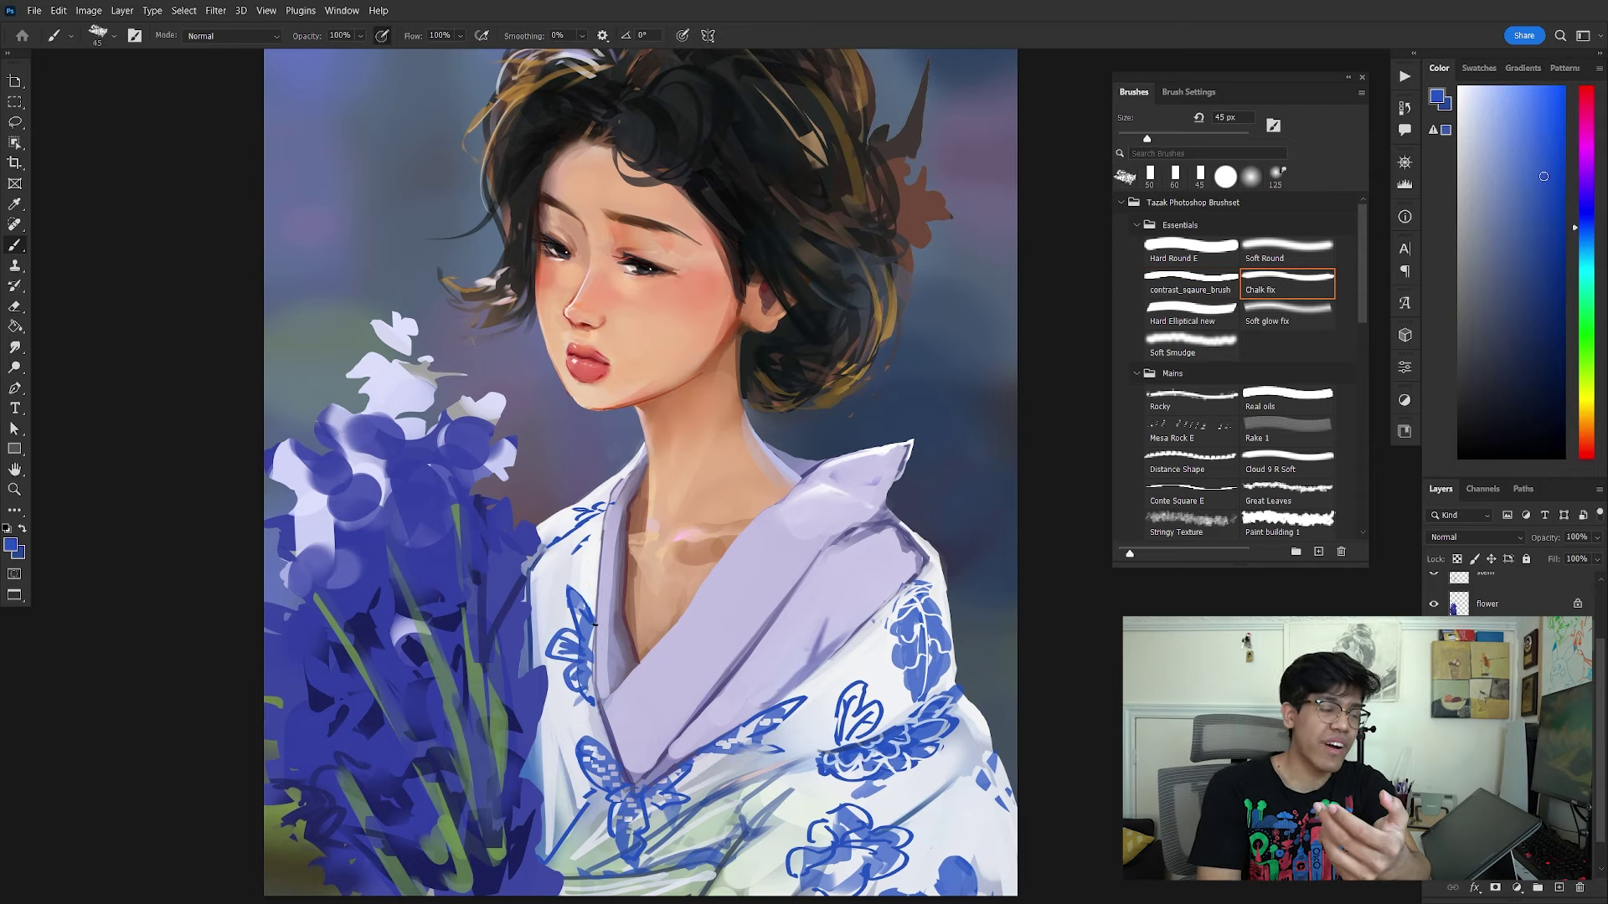
key(e)
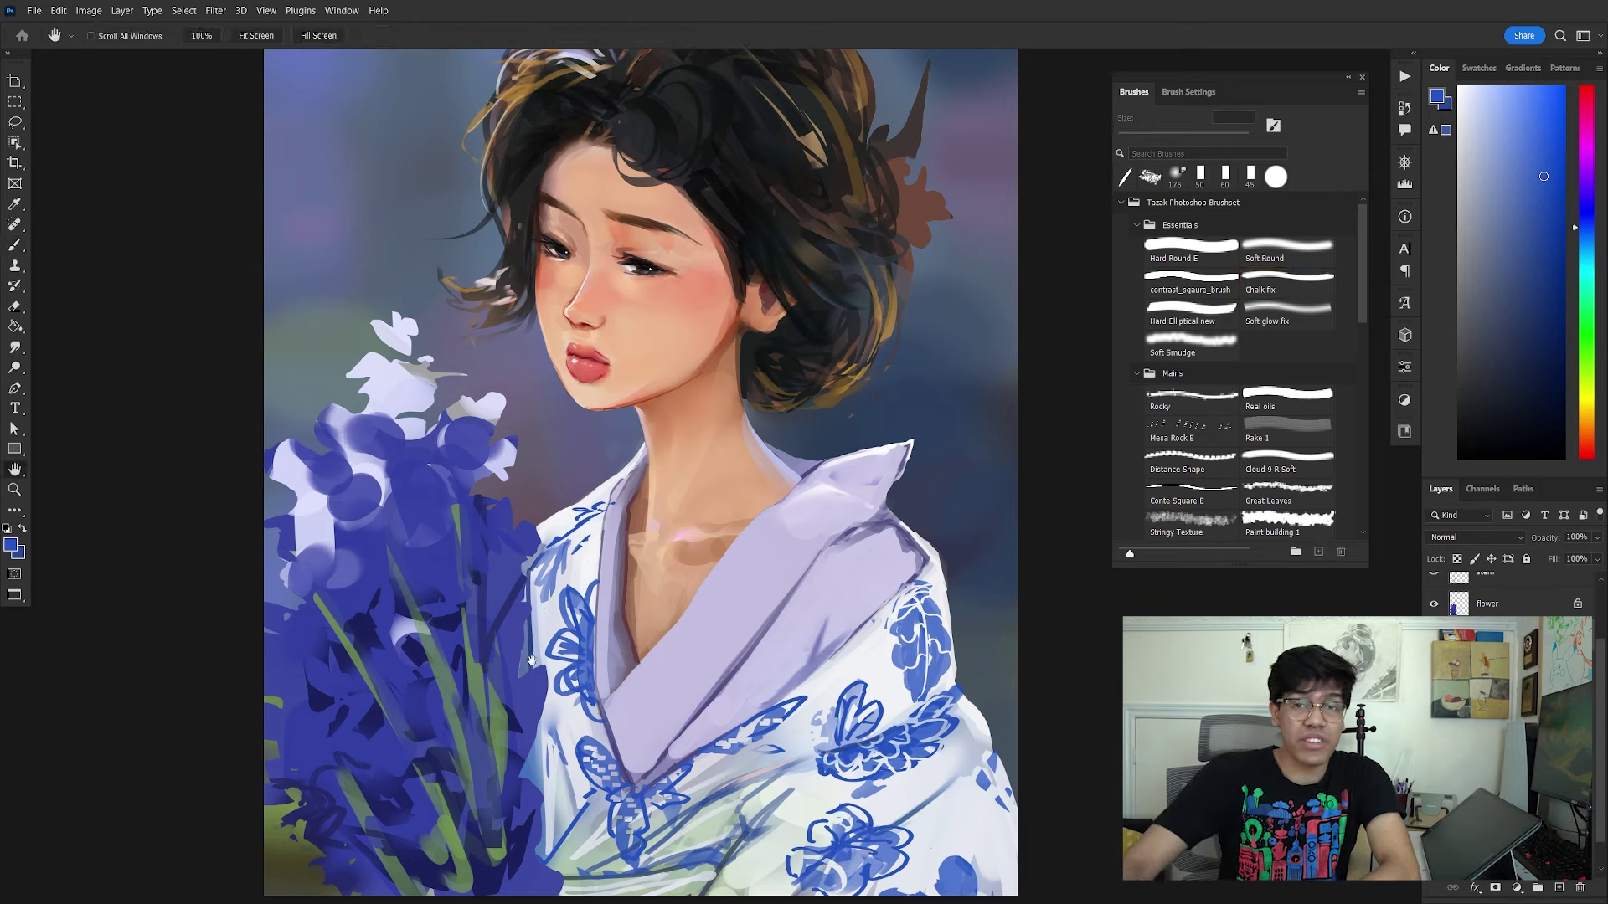
key(b)
scroll(797, 771, down, 2)
Step: Sample the pale fabric colour, and line the collar's inner edge in blue with Hard Elliptical new at 25 px
alt+click(967, 693)
key(period)
key(period)
key(period)
key(period)
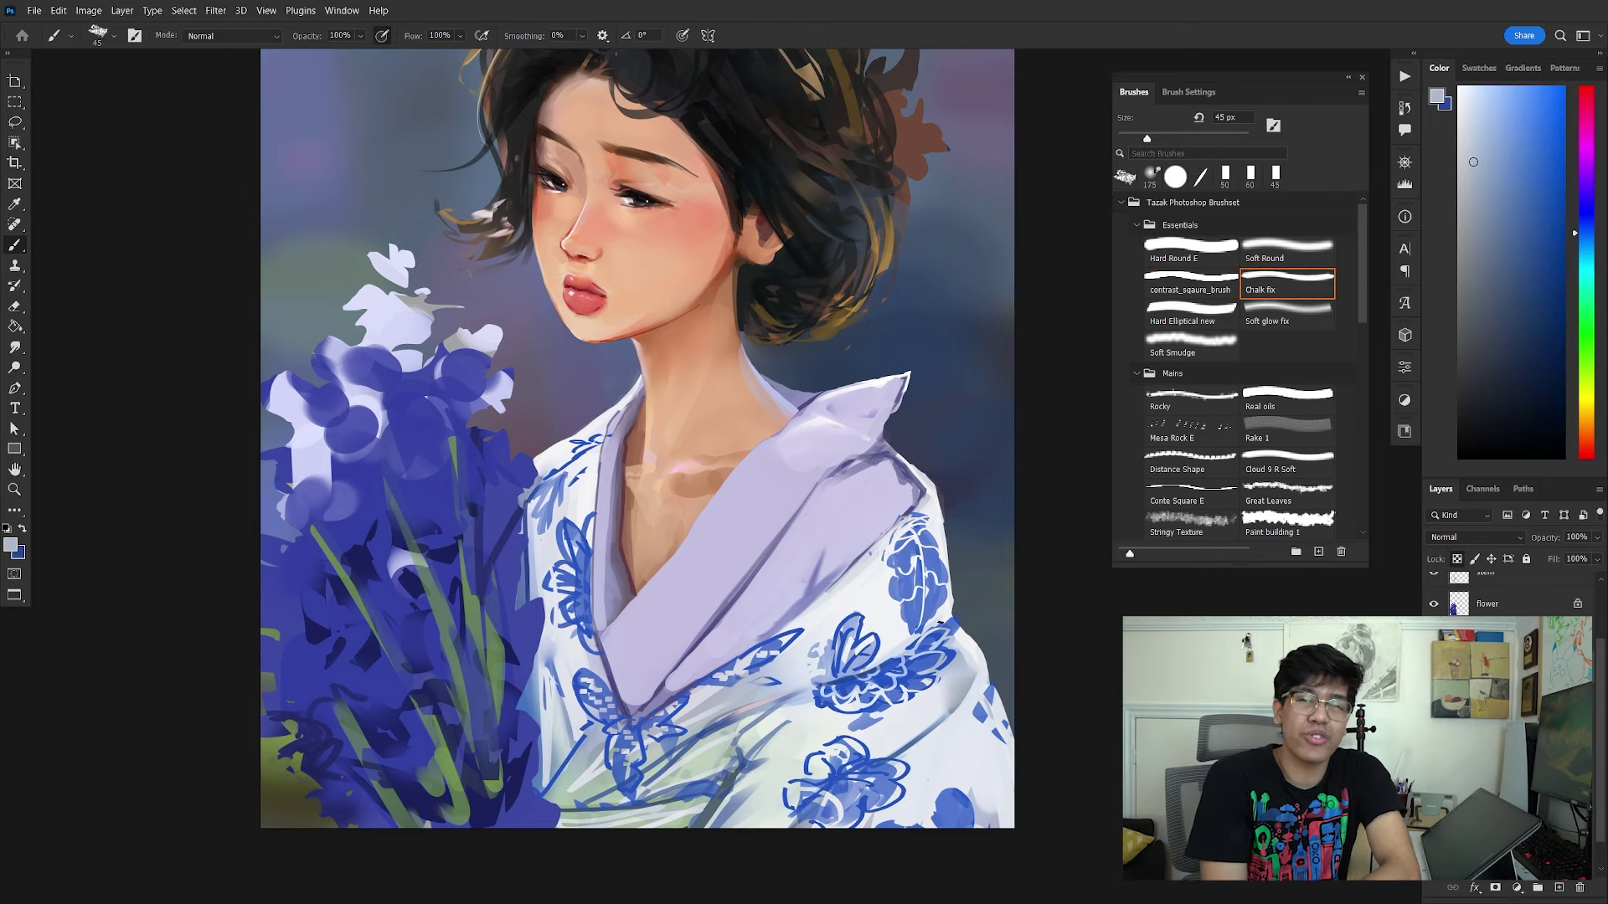
alt+click(607, 404)
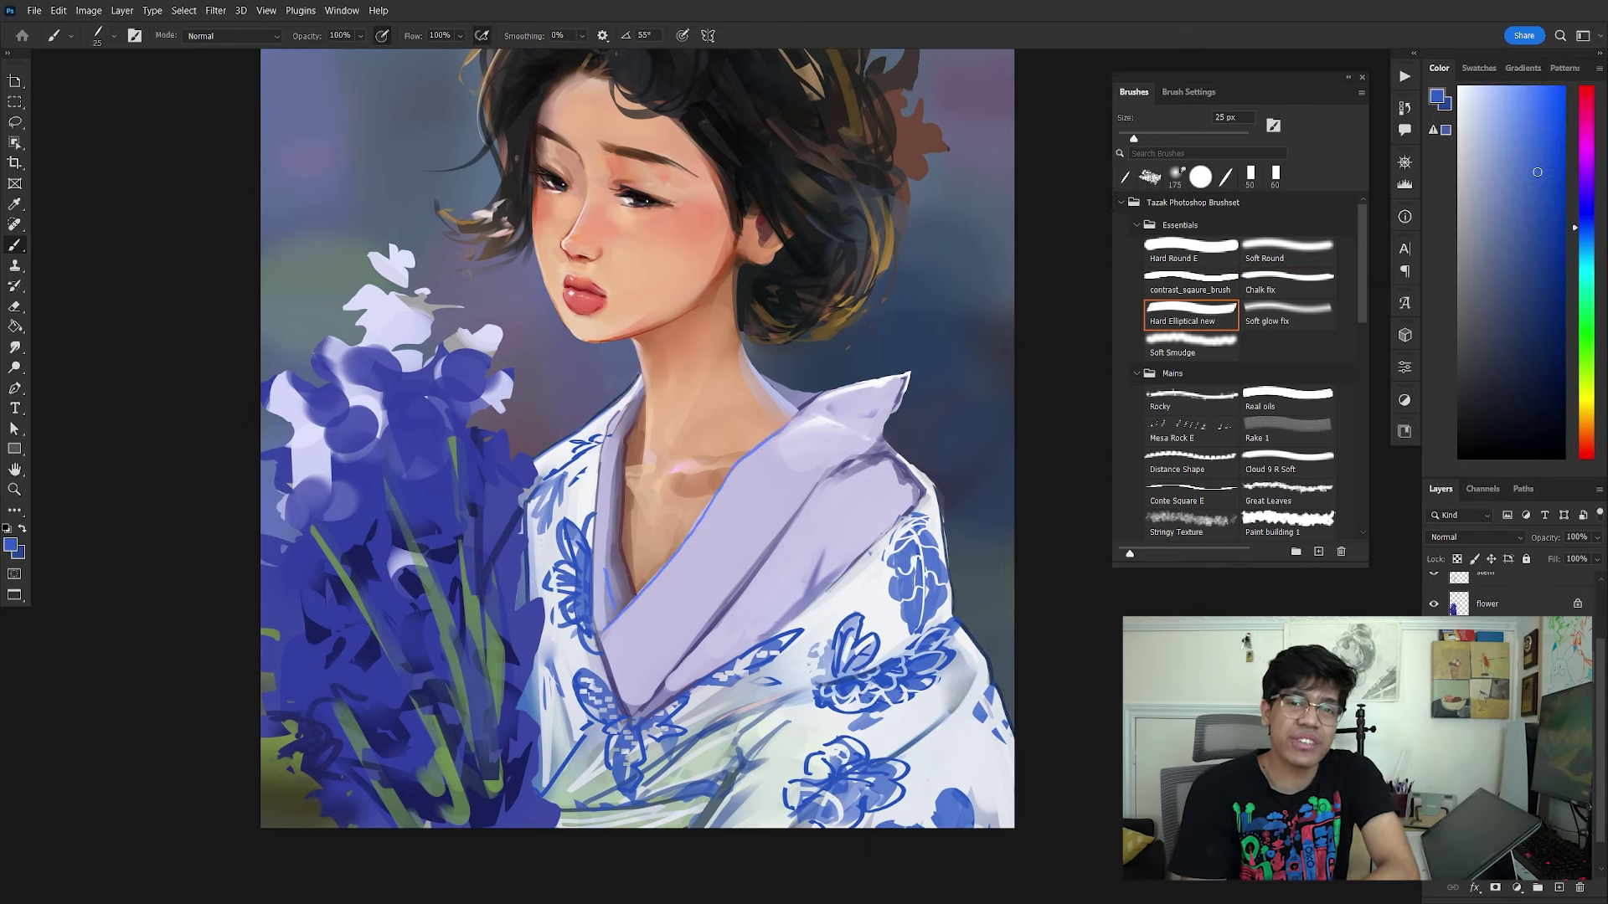
scroll(1239, 369, down, 4)
click(1189, 411)
click(1526, 135)
drag(753, 603, 472, 448)
key(e)
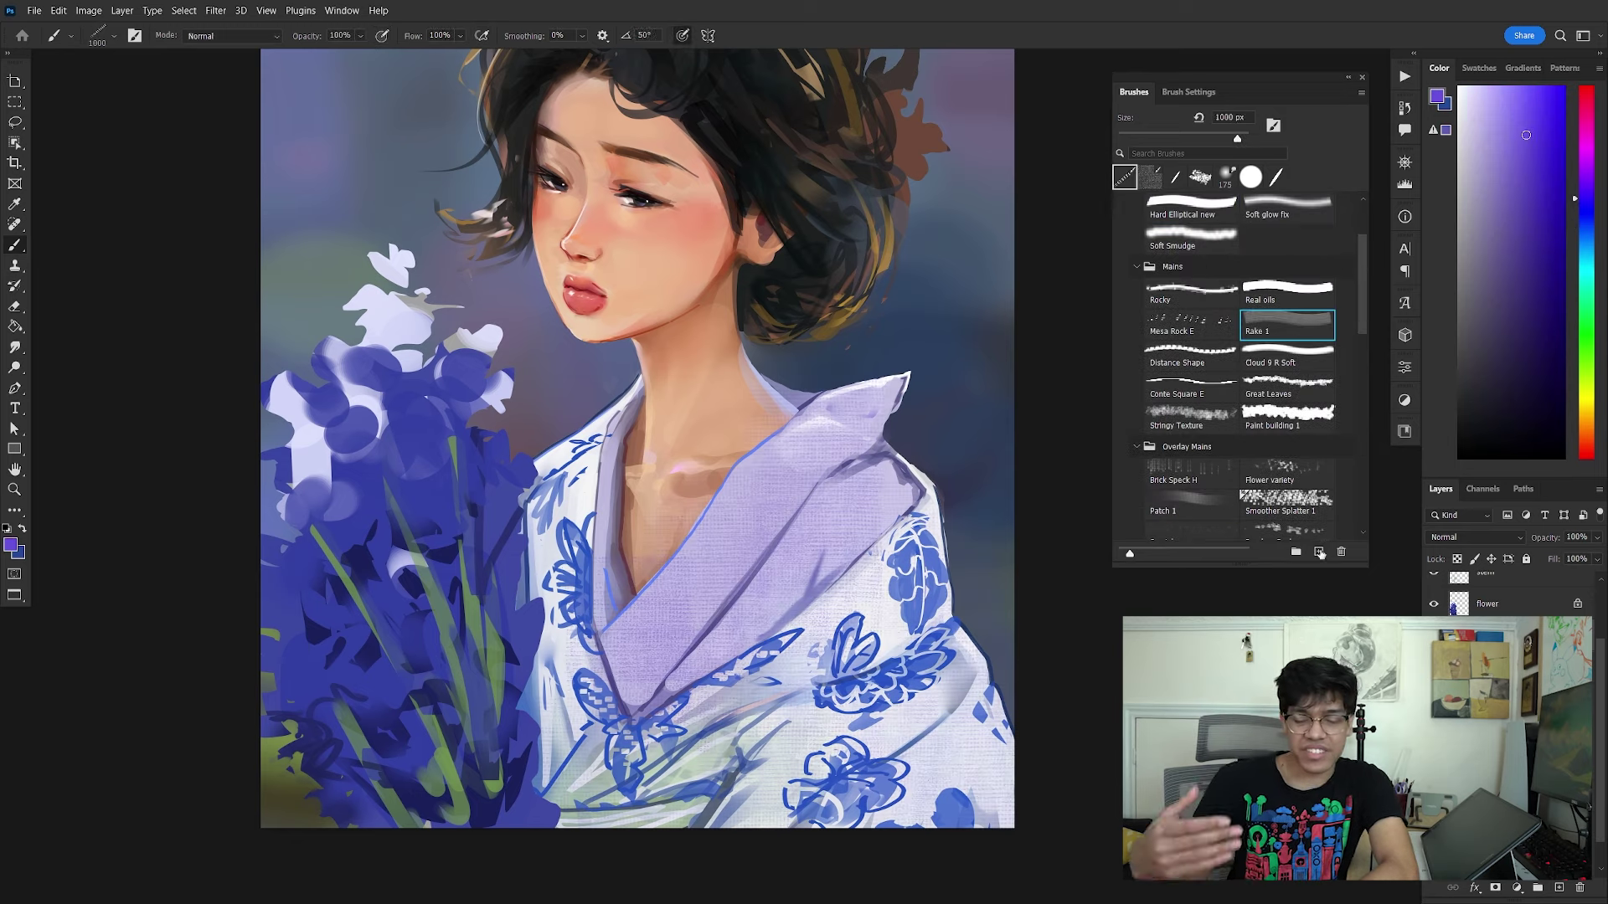
key(b)
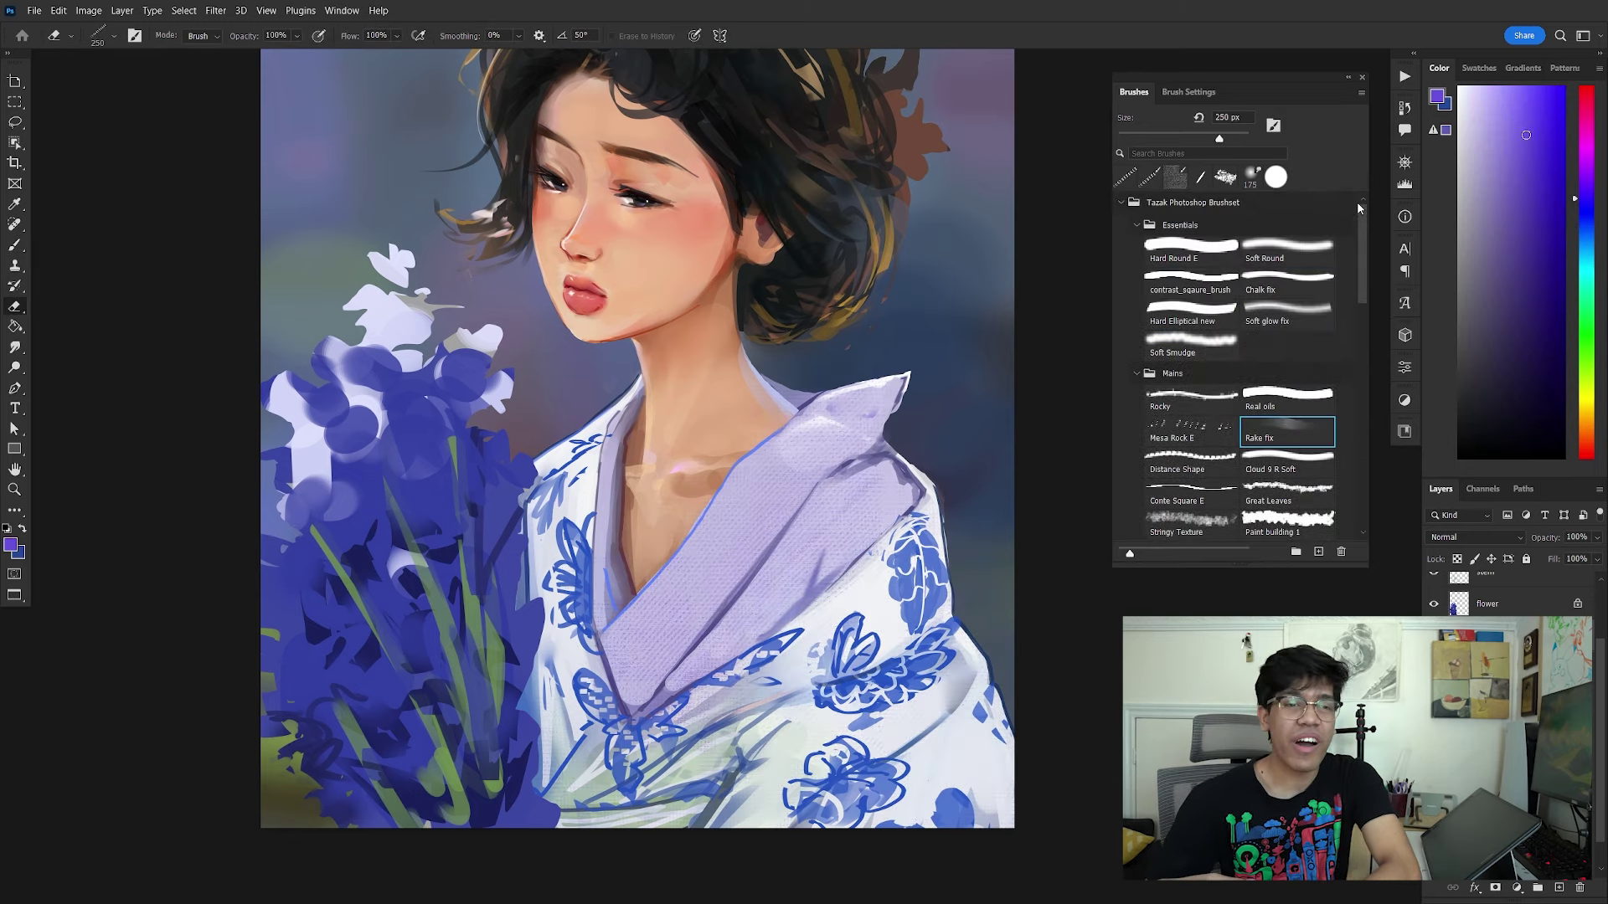
key(ctrl+z)
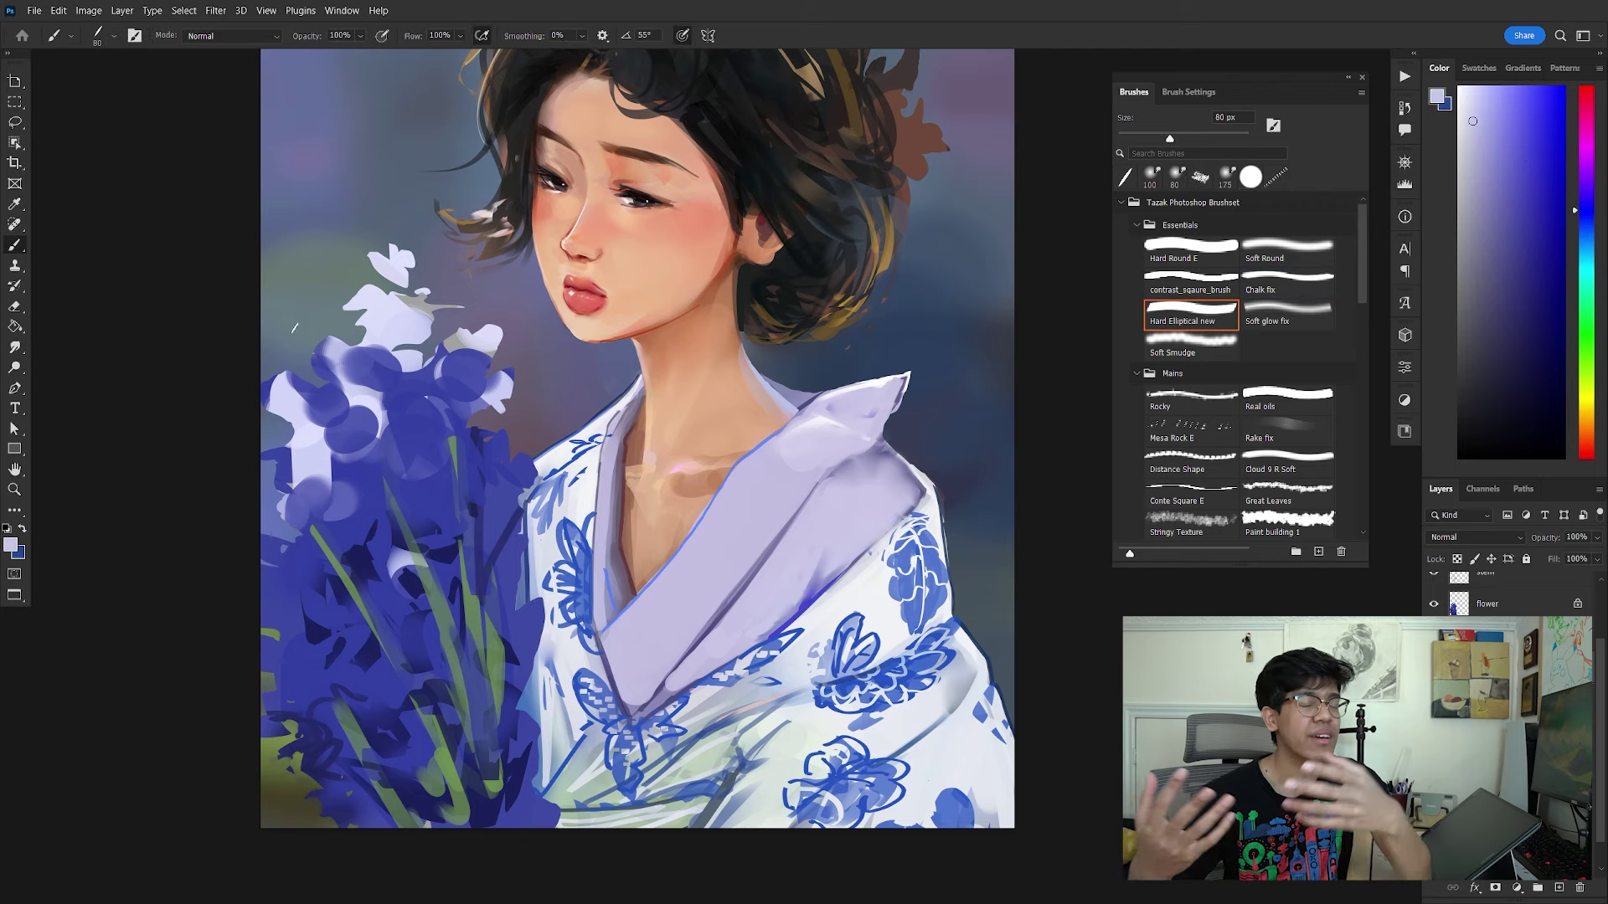
Step: Deepen the collar's fold shadows in dark blue with Soft glow fix at 40 px, and soften them with the eraser at 100 px
alt+click(774, 623)
key(bracketleft)
key(bracketleft)
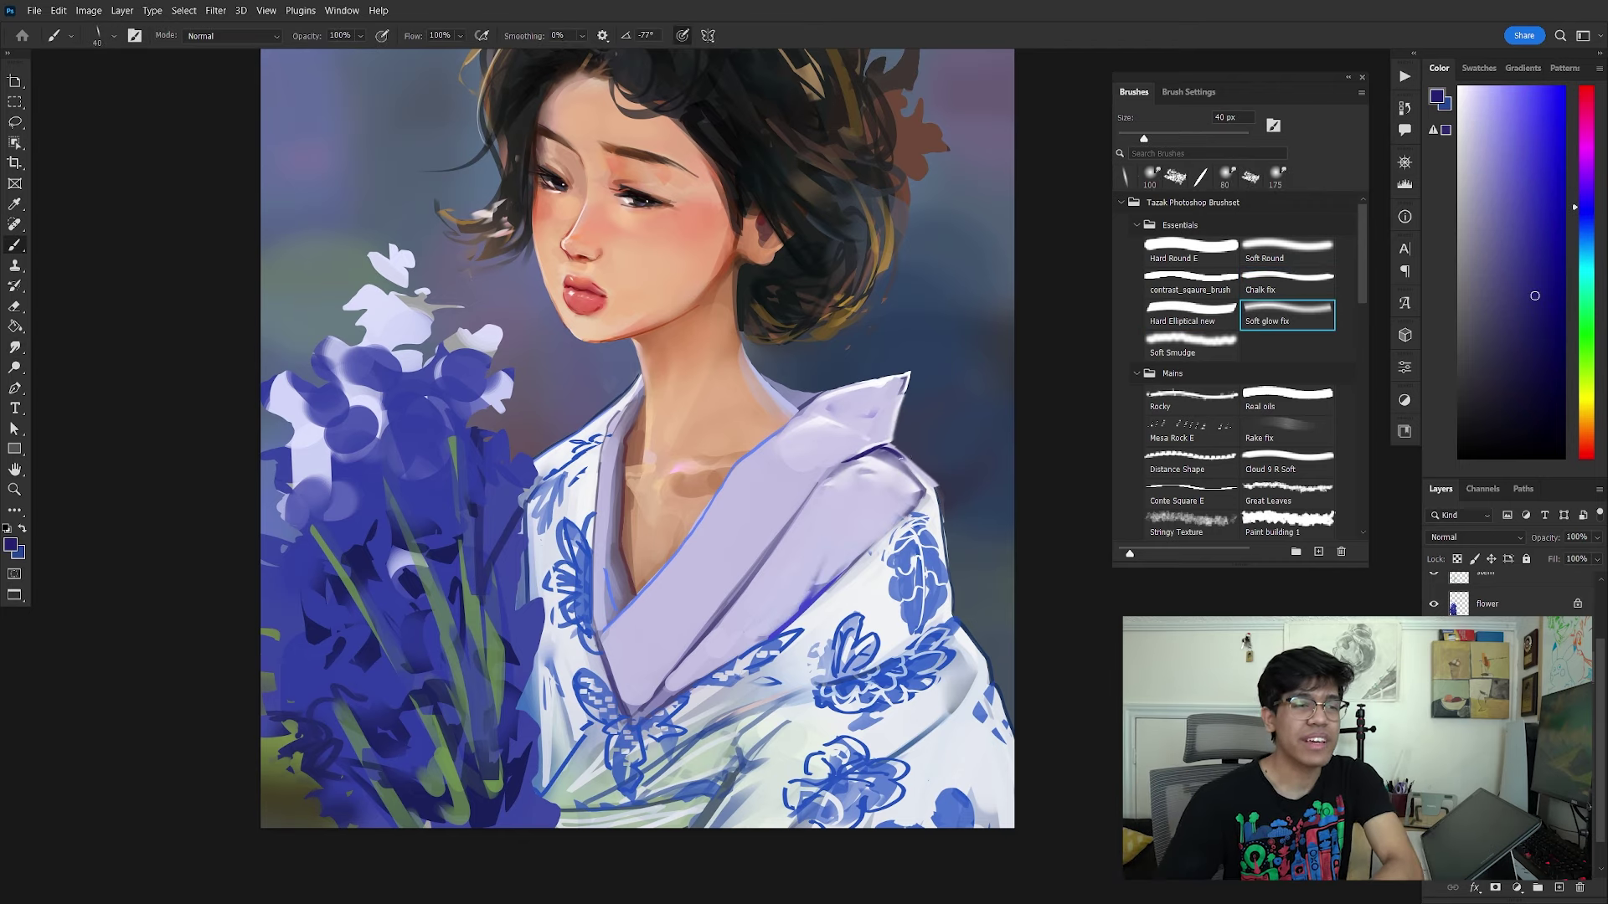
key(x)
key(e)
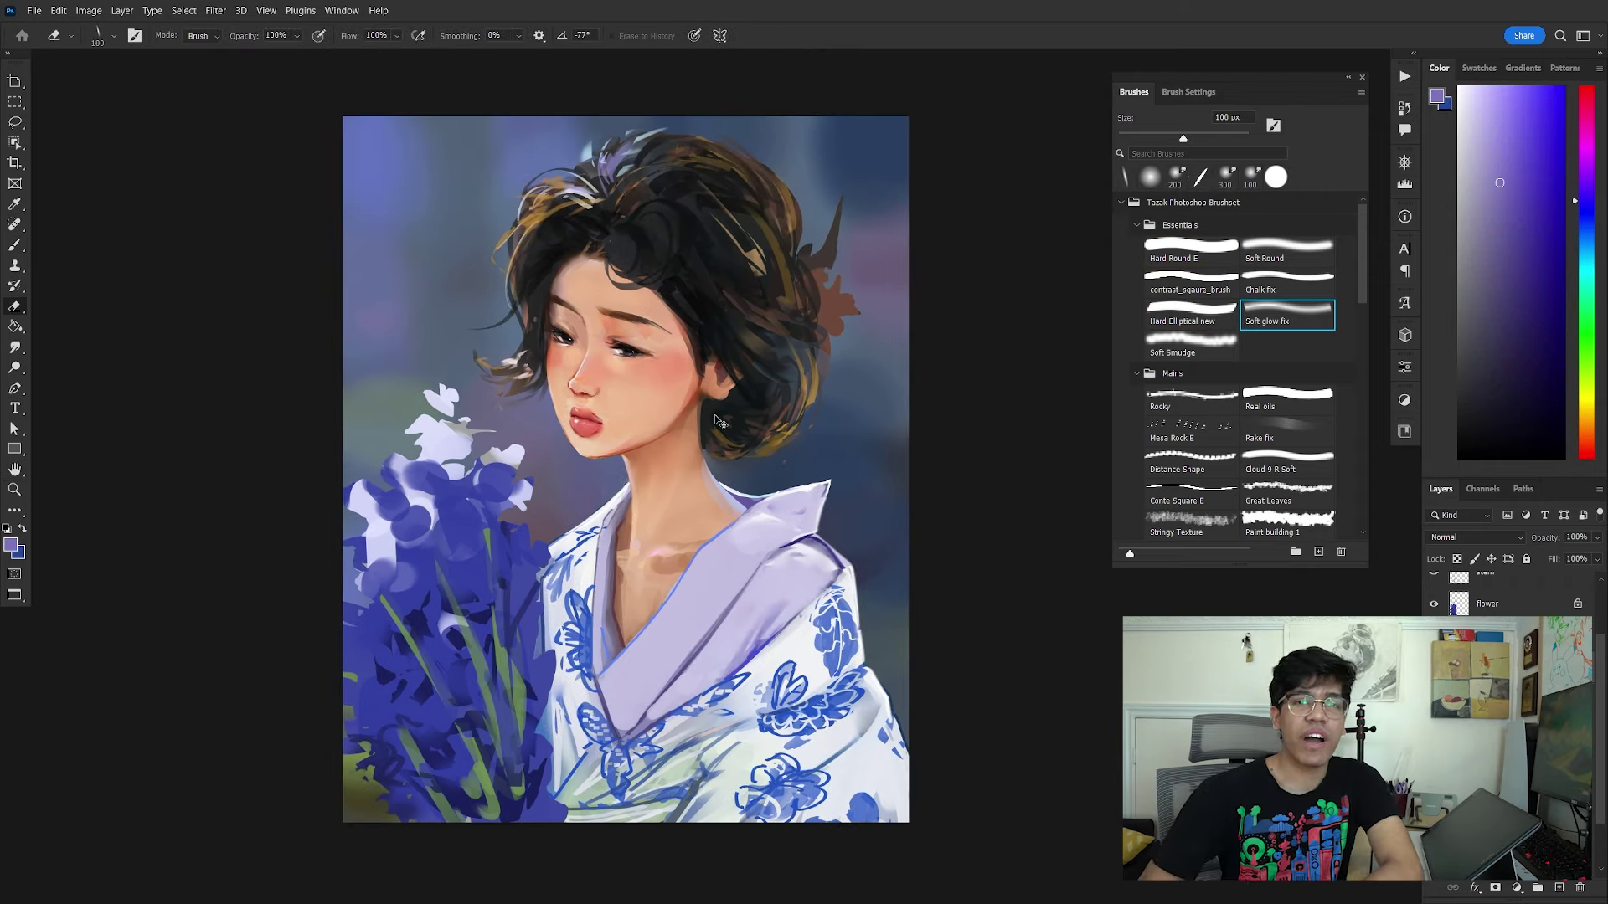
Step: Clean up the collar's lower folds with sampled pale lavender, using Chalk fix at 45 px, and smudge the point where they meet
key(i)
click(766, 638)
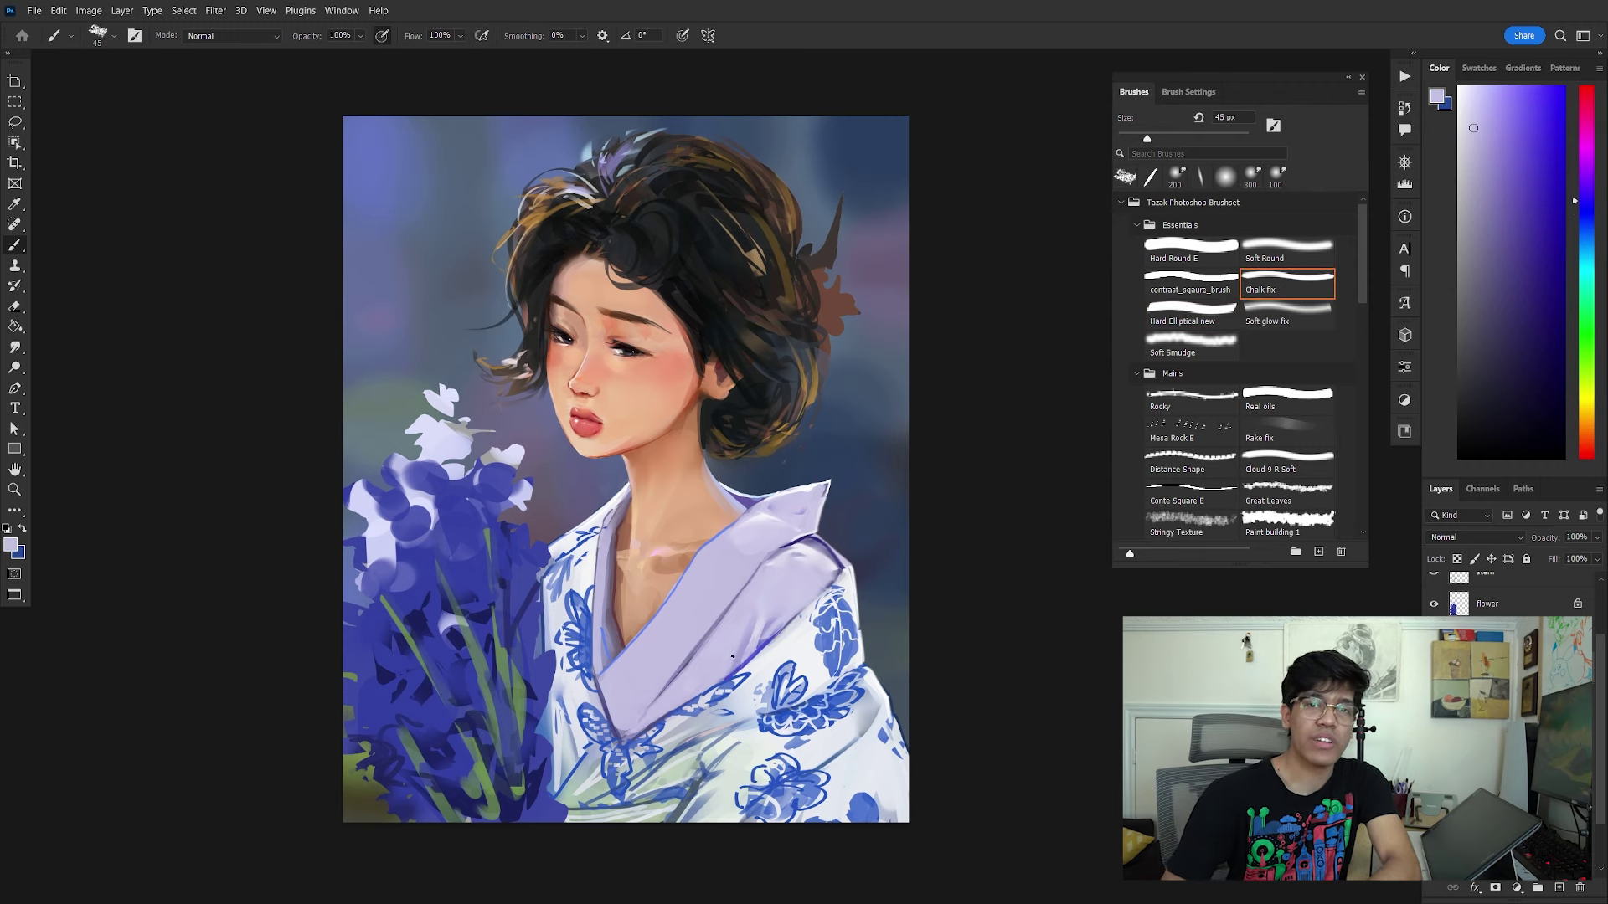
click(653, 712)
key(r)
drag(619, 728, 636, 696)
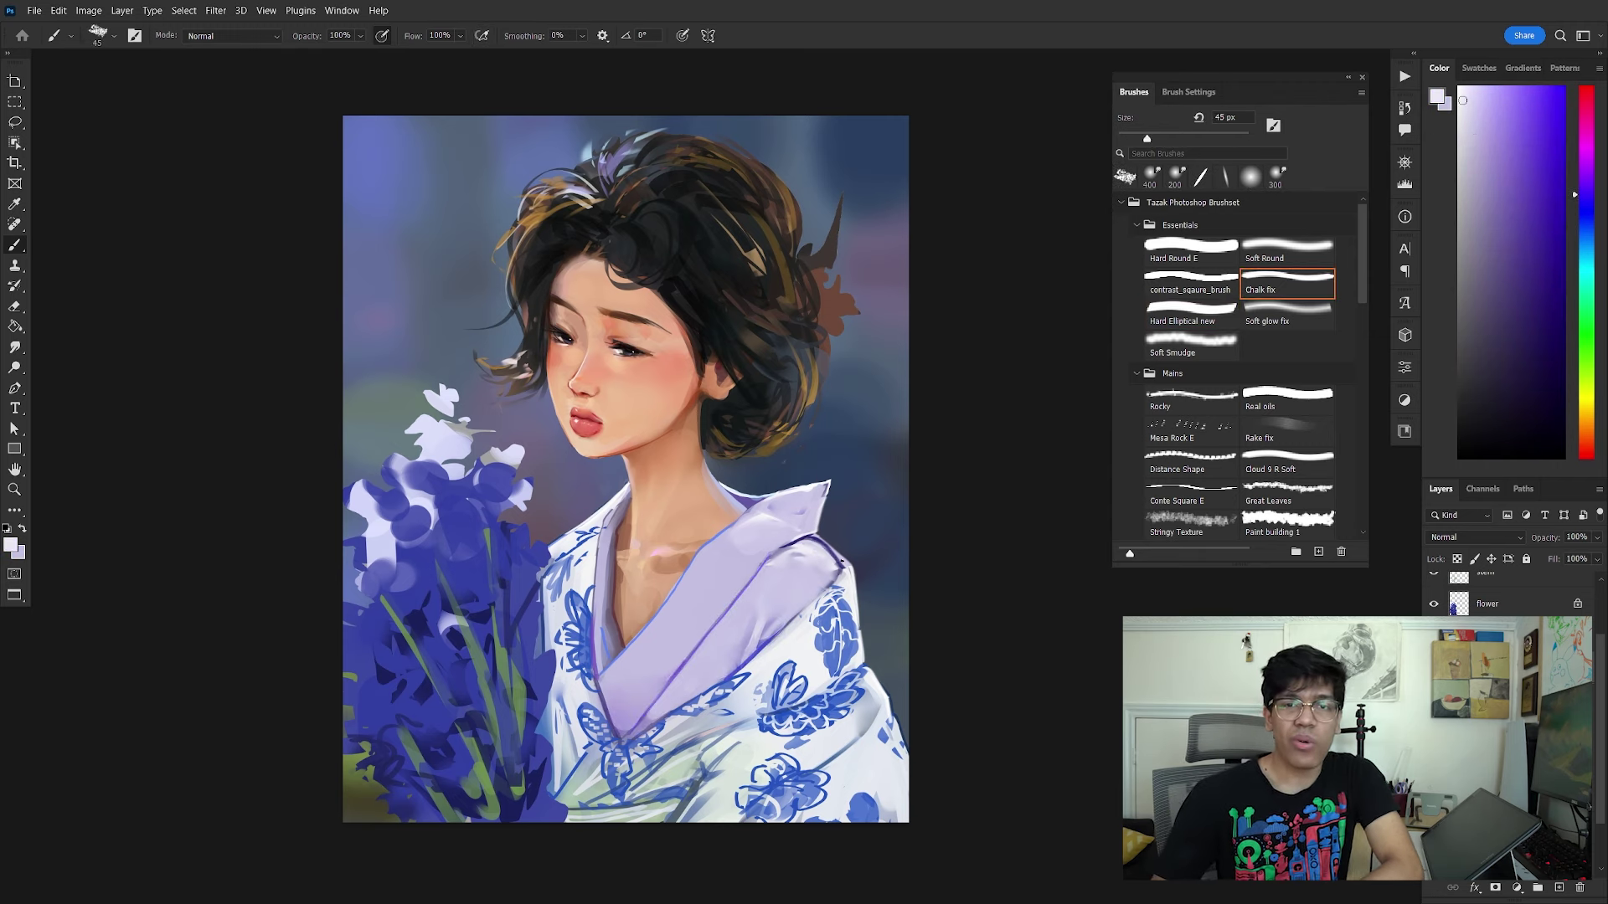
Step: Repaint the ornament behind the hair as a blue flower with green leaves, and blend its petals with Soft Smudge at 125 px
alt+click(829, 586)
key(bracketleft)
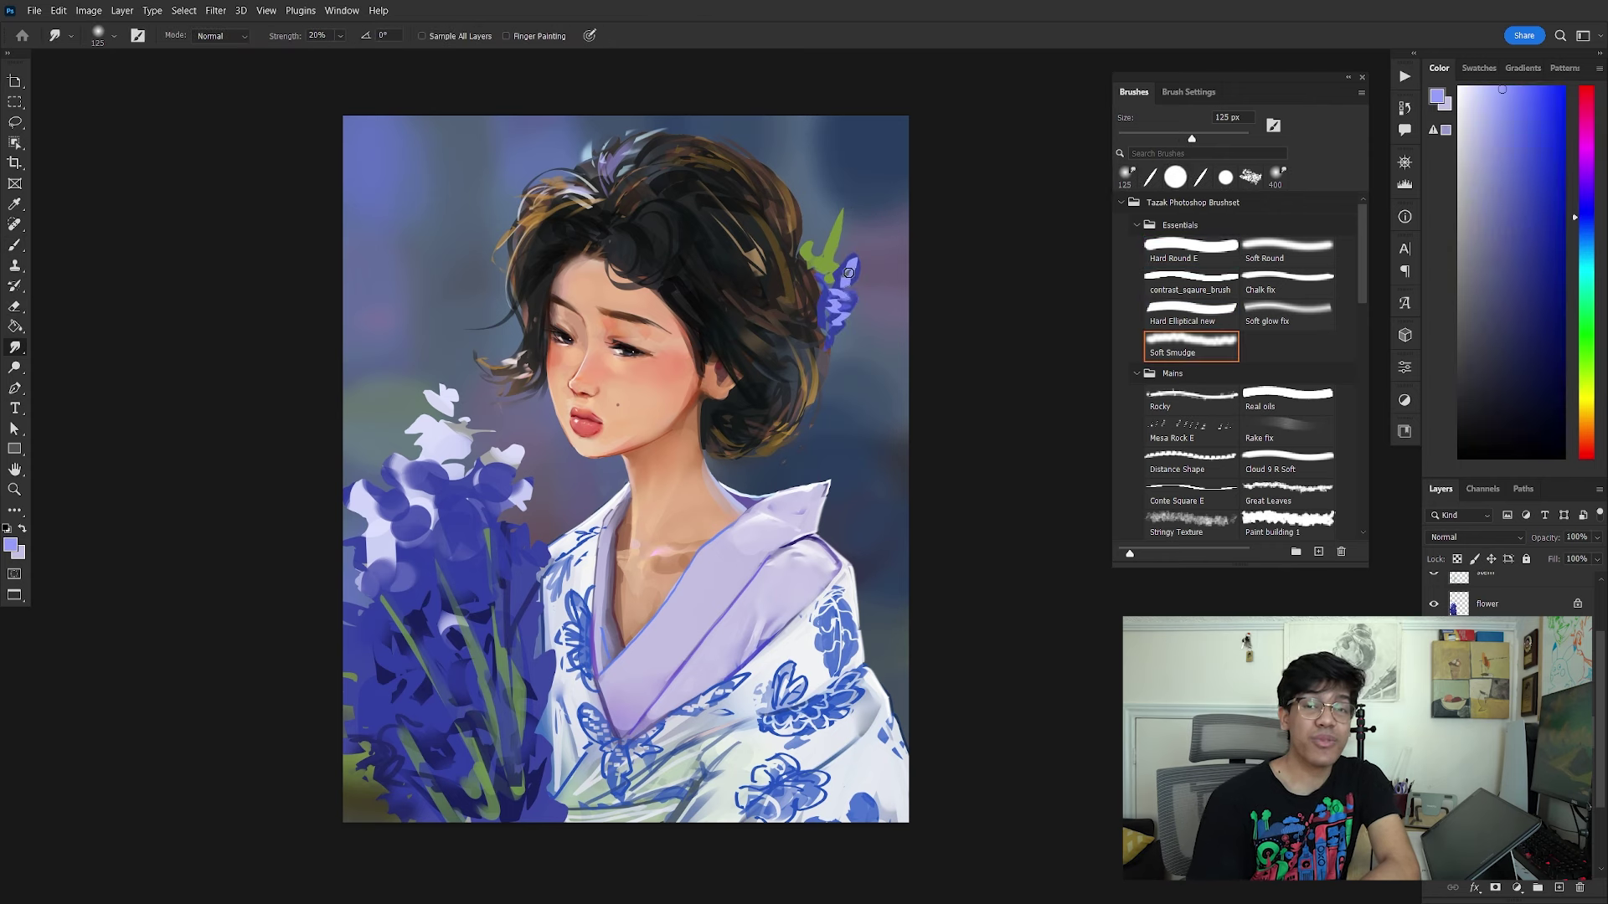
key(bracketleft)
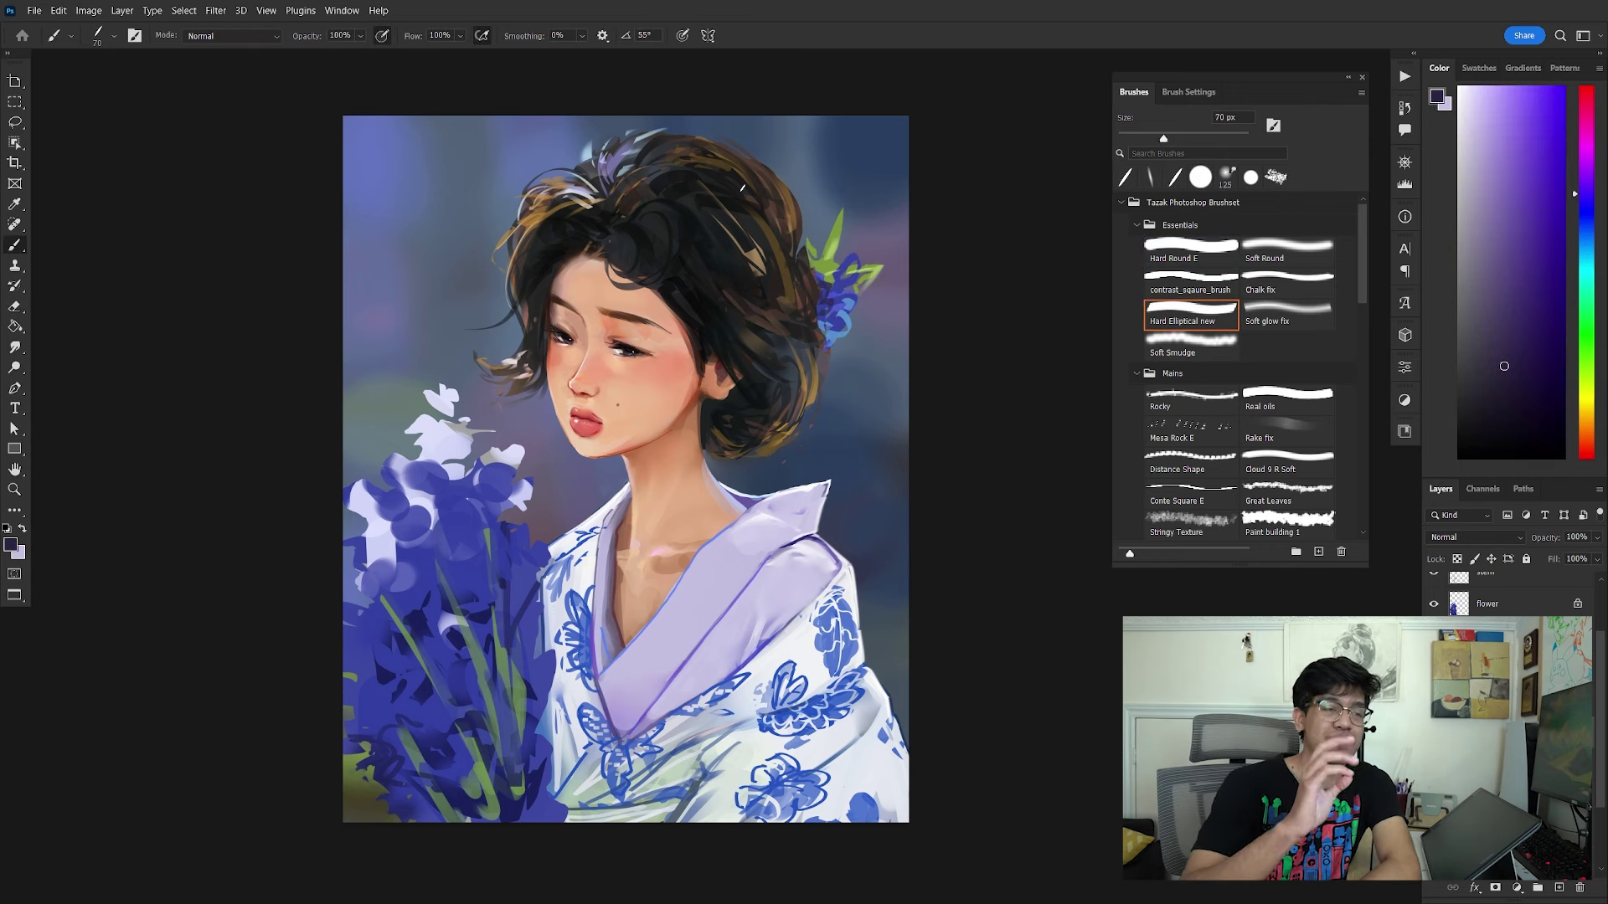
Step: Add fine dark and golden strands throughout the hair, using Hard Elliptical new at 70 px and Real oils at 45 px
alt+click(760, 287)
alt+click(578, 222)
key(period)
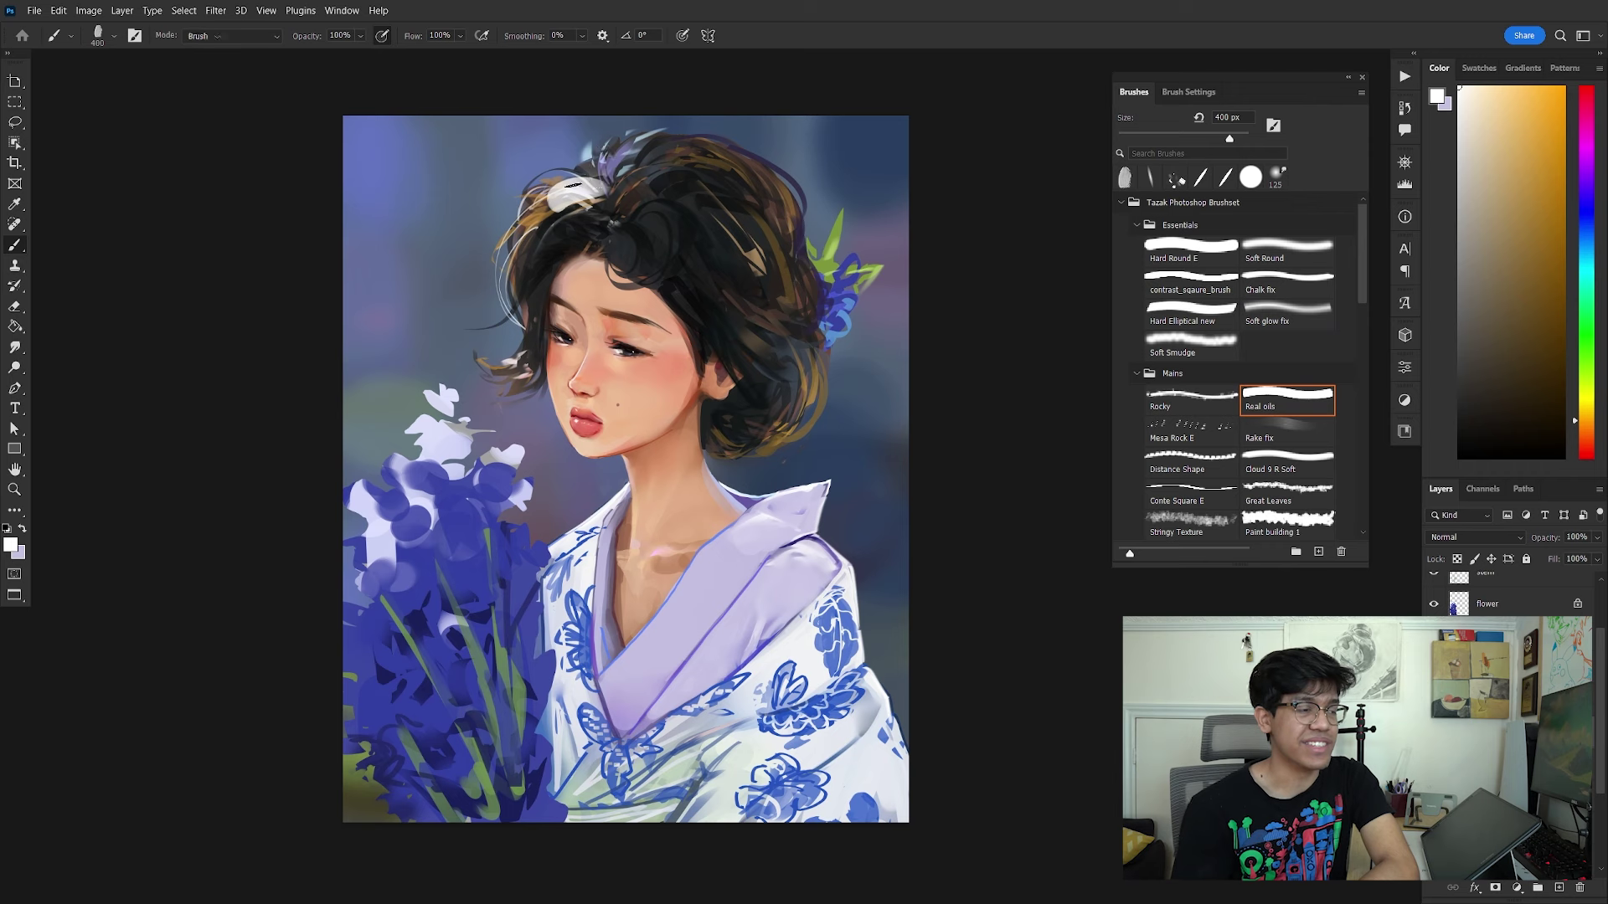
key(e)
key(b)
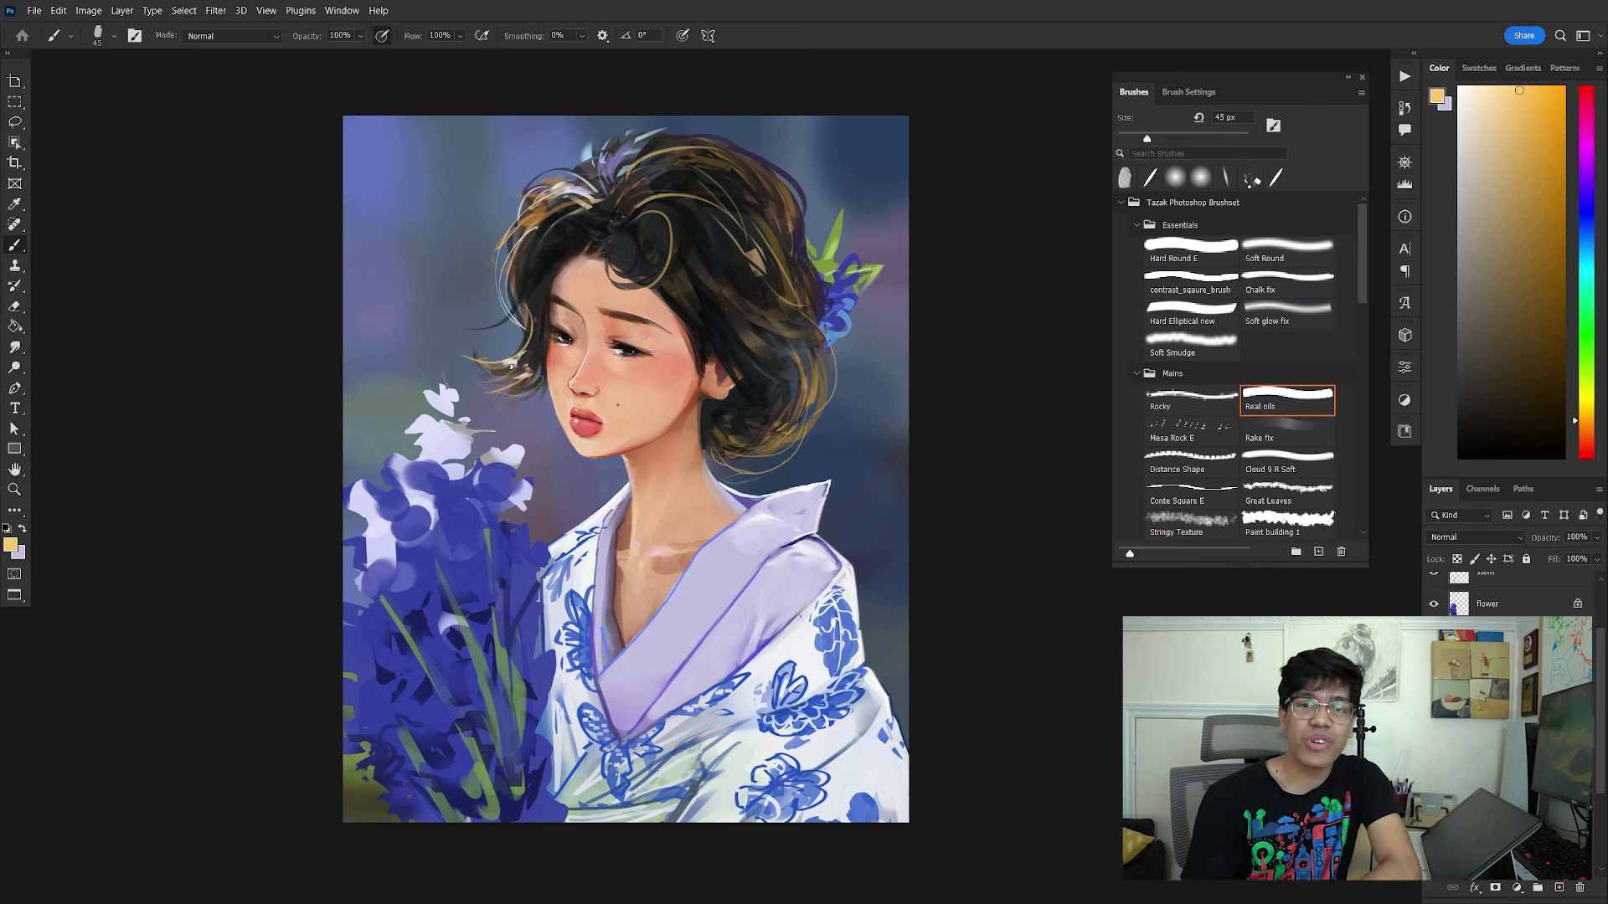
key(comma)
key(comma)
key(comma)
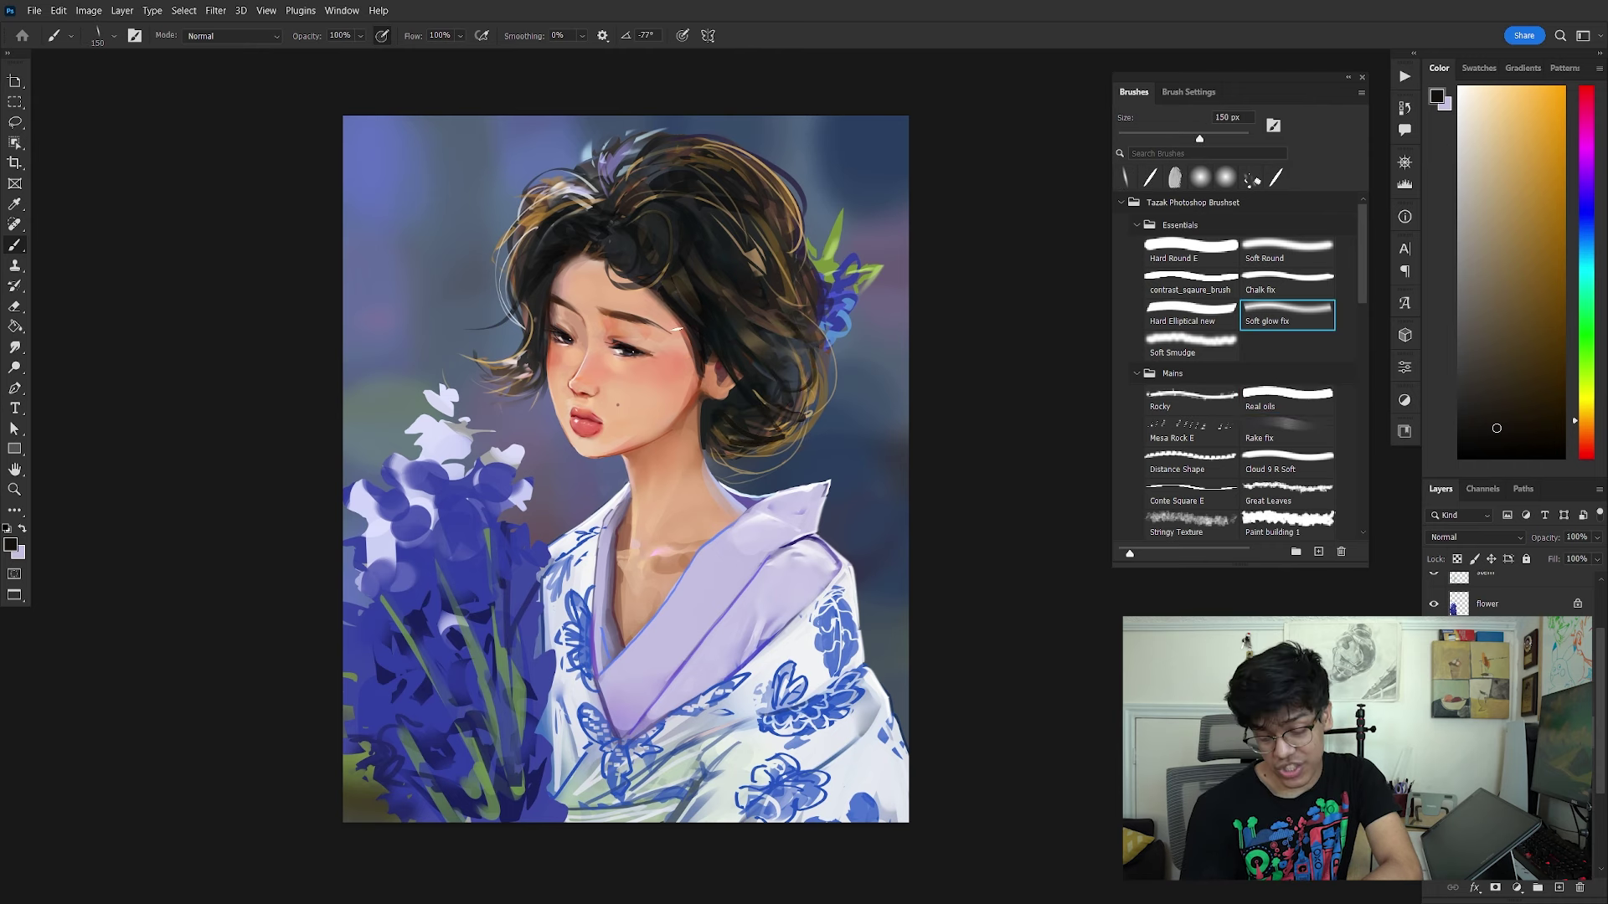
Step: Paint a fine woven texture over the lavender collar, and pick Chalk fix at 30 px with white for highlights
alt+click(737, 636)
key(period)
drag(703, 603, 795, 669)
key(comma)
key(bracketright)
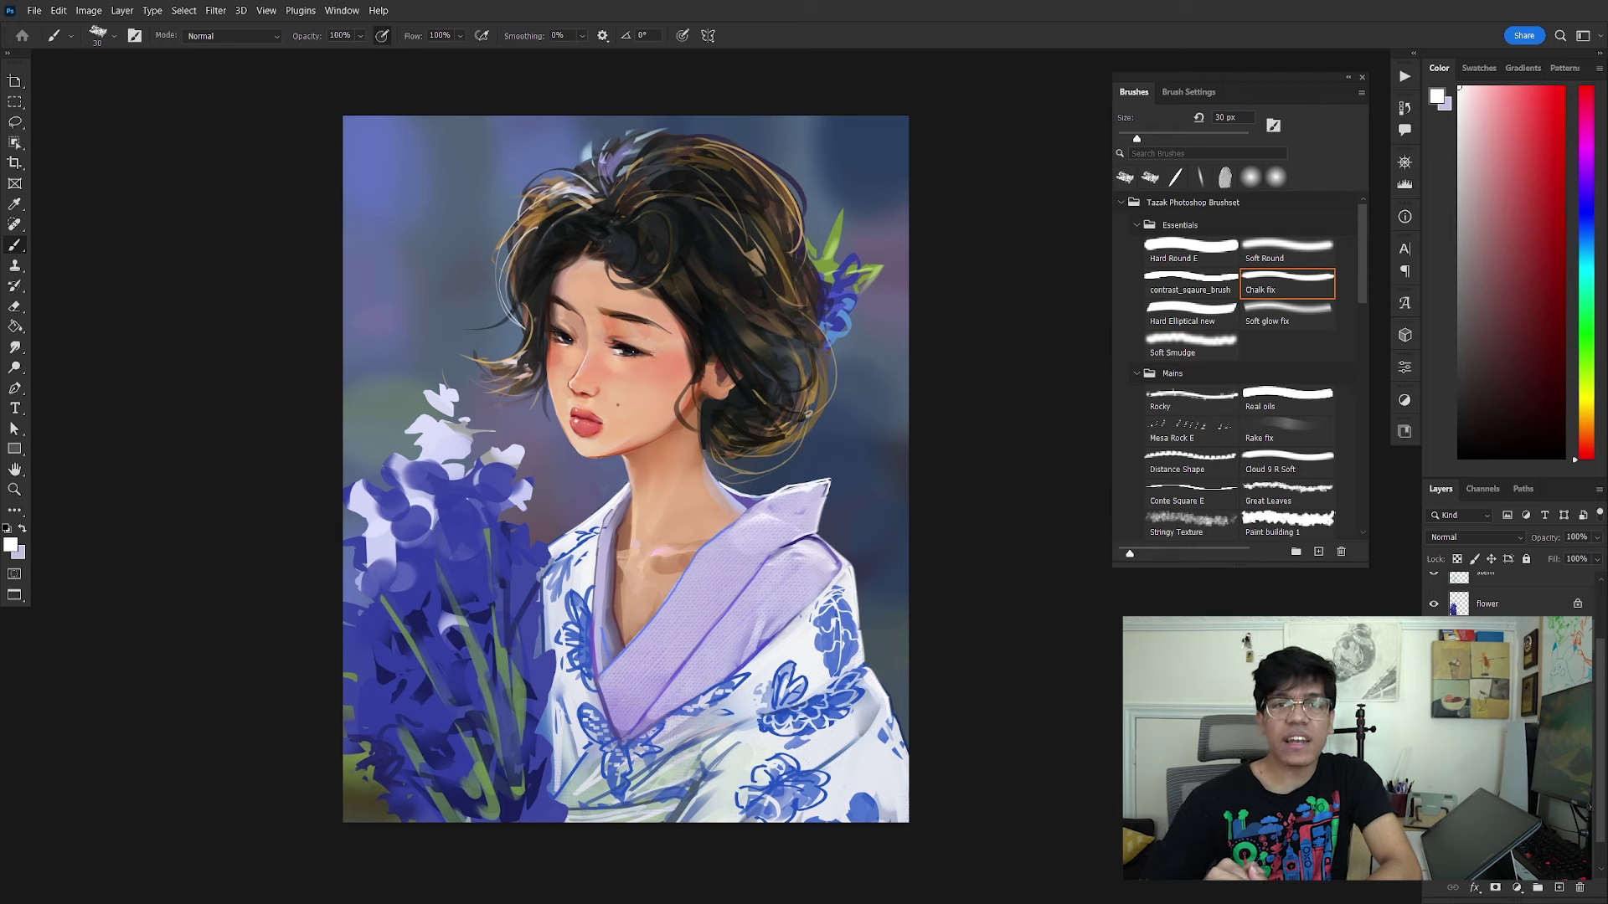
Step: Dab small white petals onto the bouquet's upper blossoms with Chalk fix at 30 px
key(period)
key(comma)
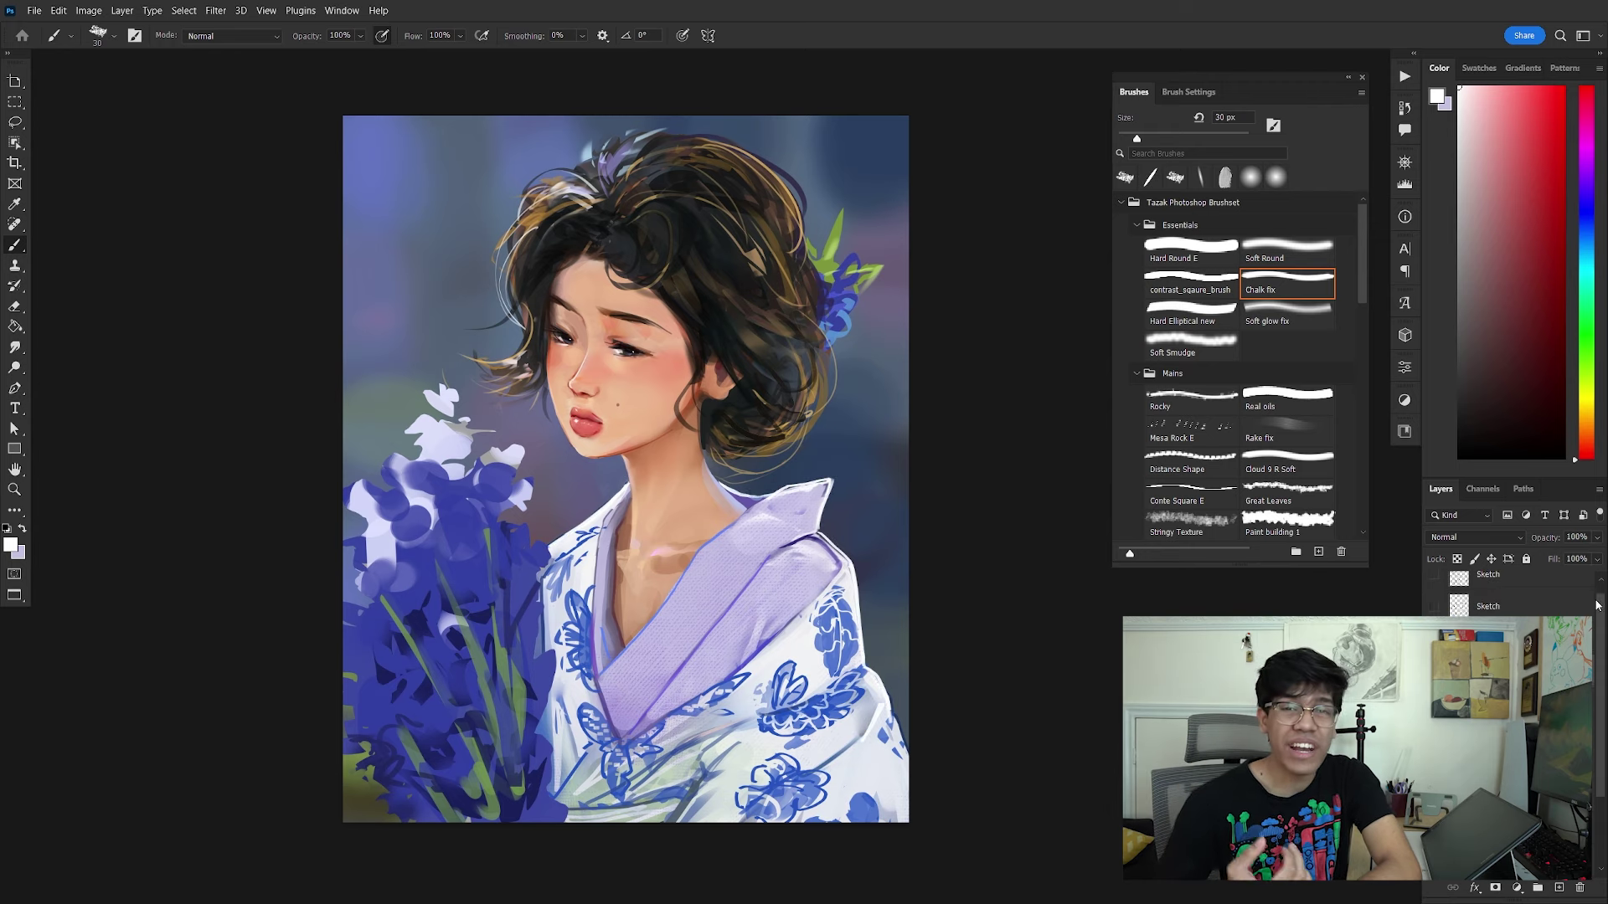
key(period)
drag(423, 440, 469, 465)
drag(356, 490, 402, 532)
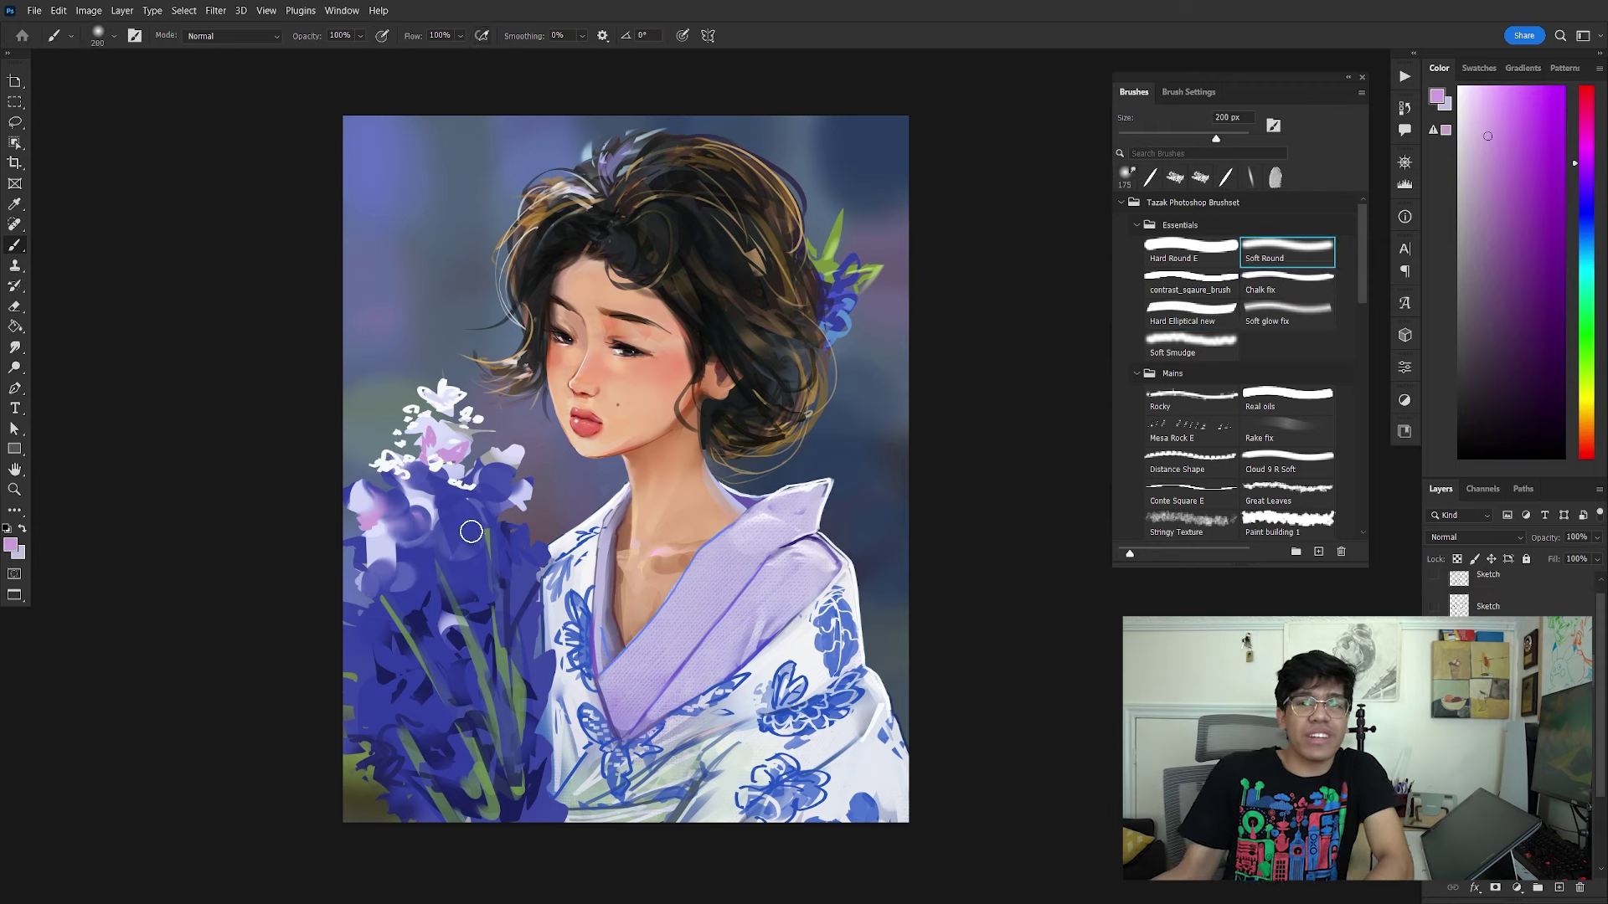
Step: Glaze pinkish purple over the bouquet with Soft Round at 200 px, and add violet petals with Hard Elliptical new at 100 px
drag(419, 473, 507, 540)
alt+click(452, 456)
mouse_move(385, 536)
mouse_down()
mouse_move(418, 573)
mouse_move(490, 577)
mouse_up()
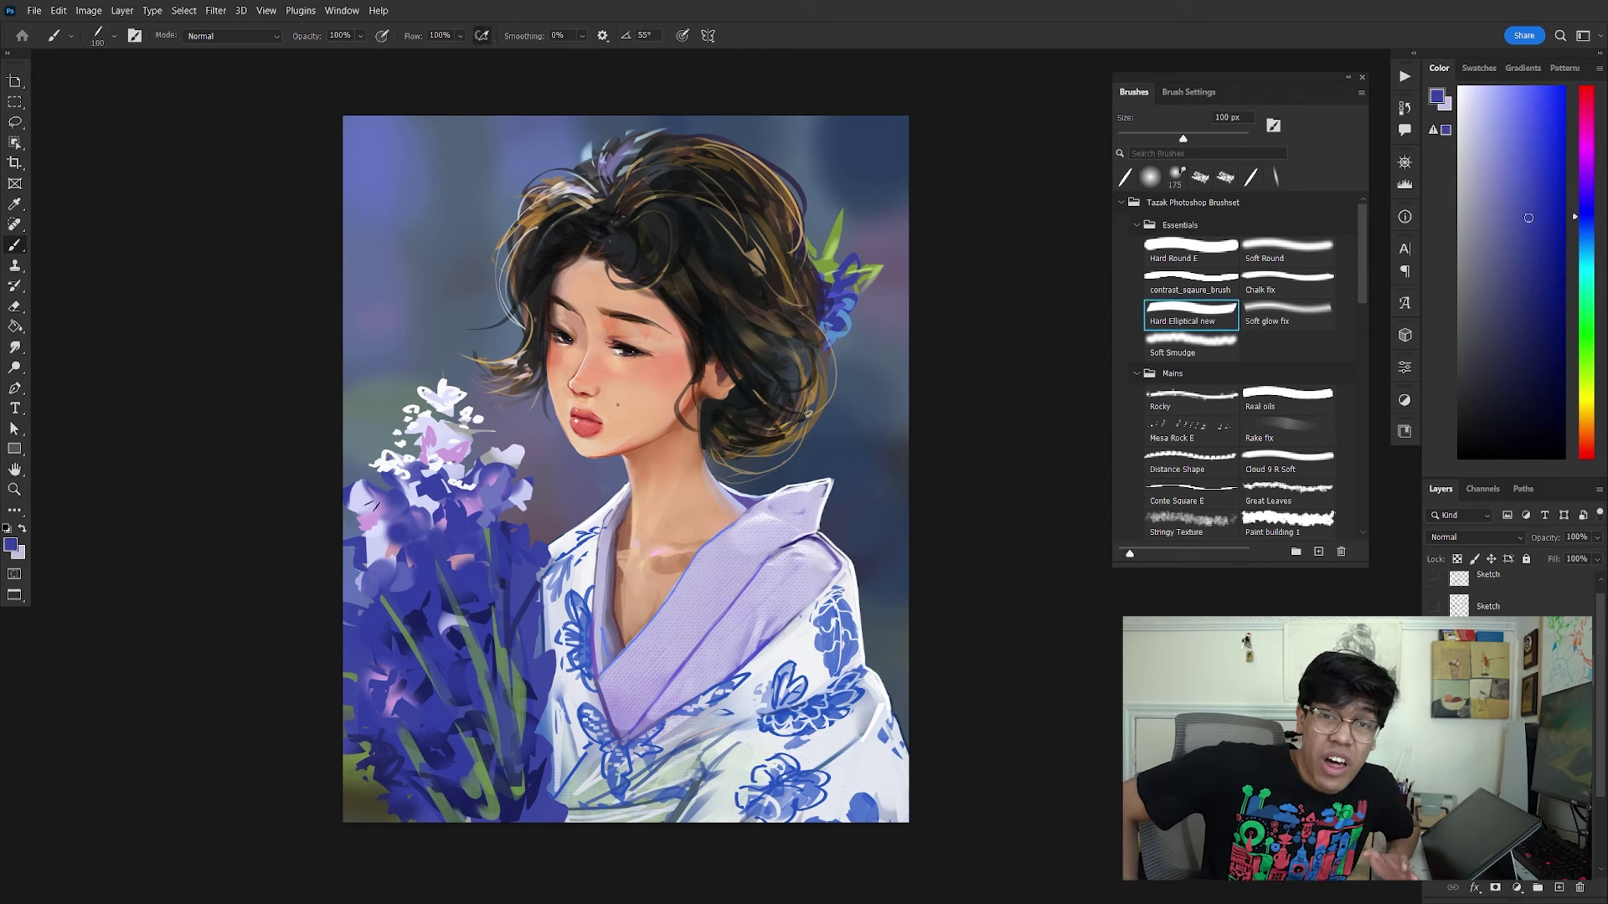
Step: Paint bright blue strokes through the lower bouquet with Hard Elliptical new at 175 px, and add a pink bloom at its base
key(comma)
alt+click(453, 566)
drag(352, 695, 402, 753)
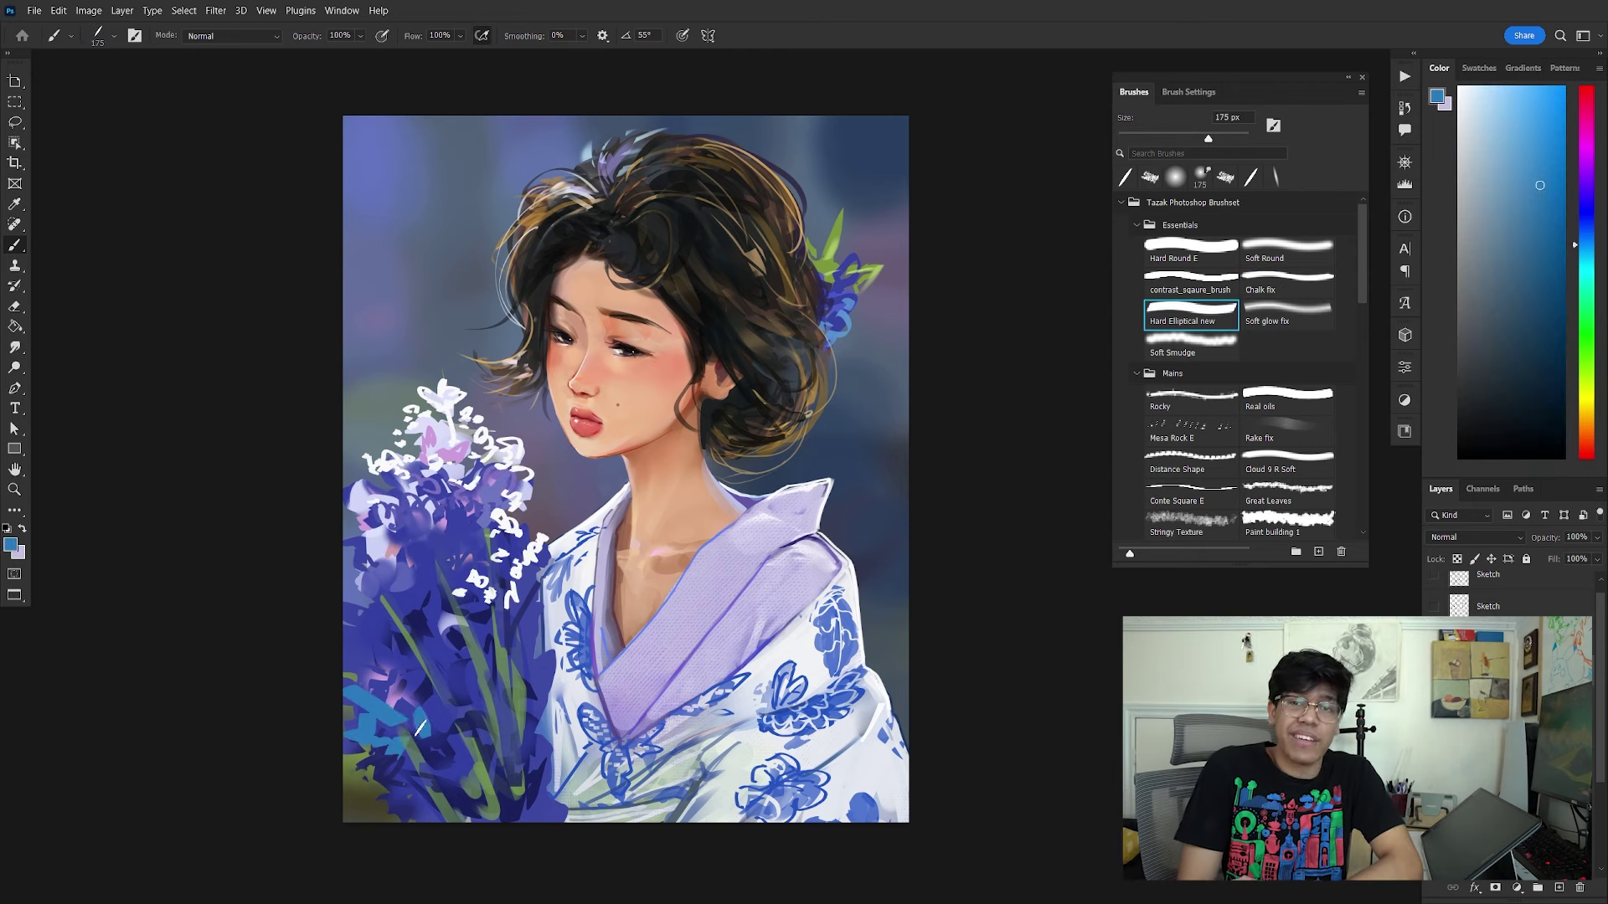
drag(520, 644, 544, 708)
drag(377, 536, 443, 561)
drag(423, 770, 473, 808)
Step: Soften the bouquet's bright blue strokes with the Soft glow fix eraser at 250 px, and blend dark blue in with Soft Smudge at 175 px
key(e)
drag(352, 670, 410, 753)
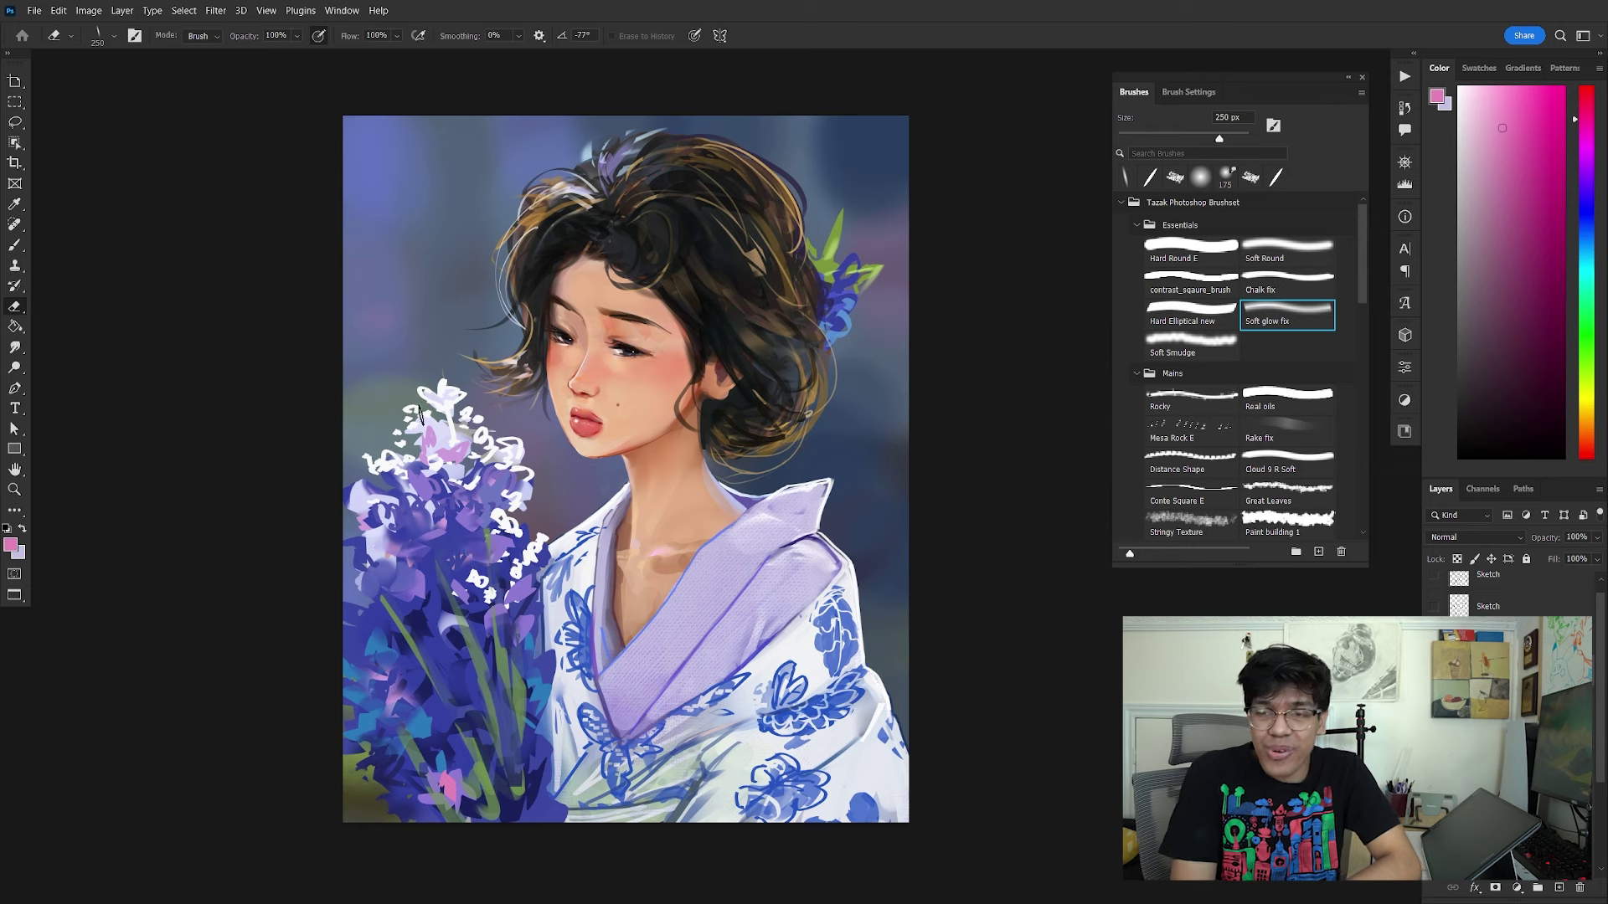
key(b)
alt+click(448, 553)
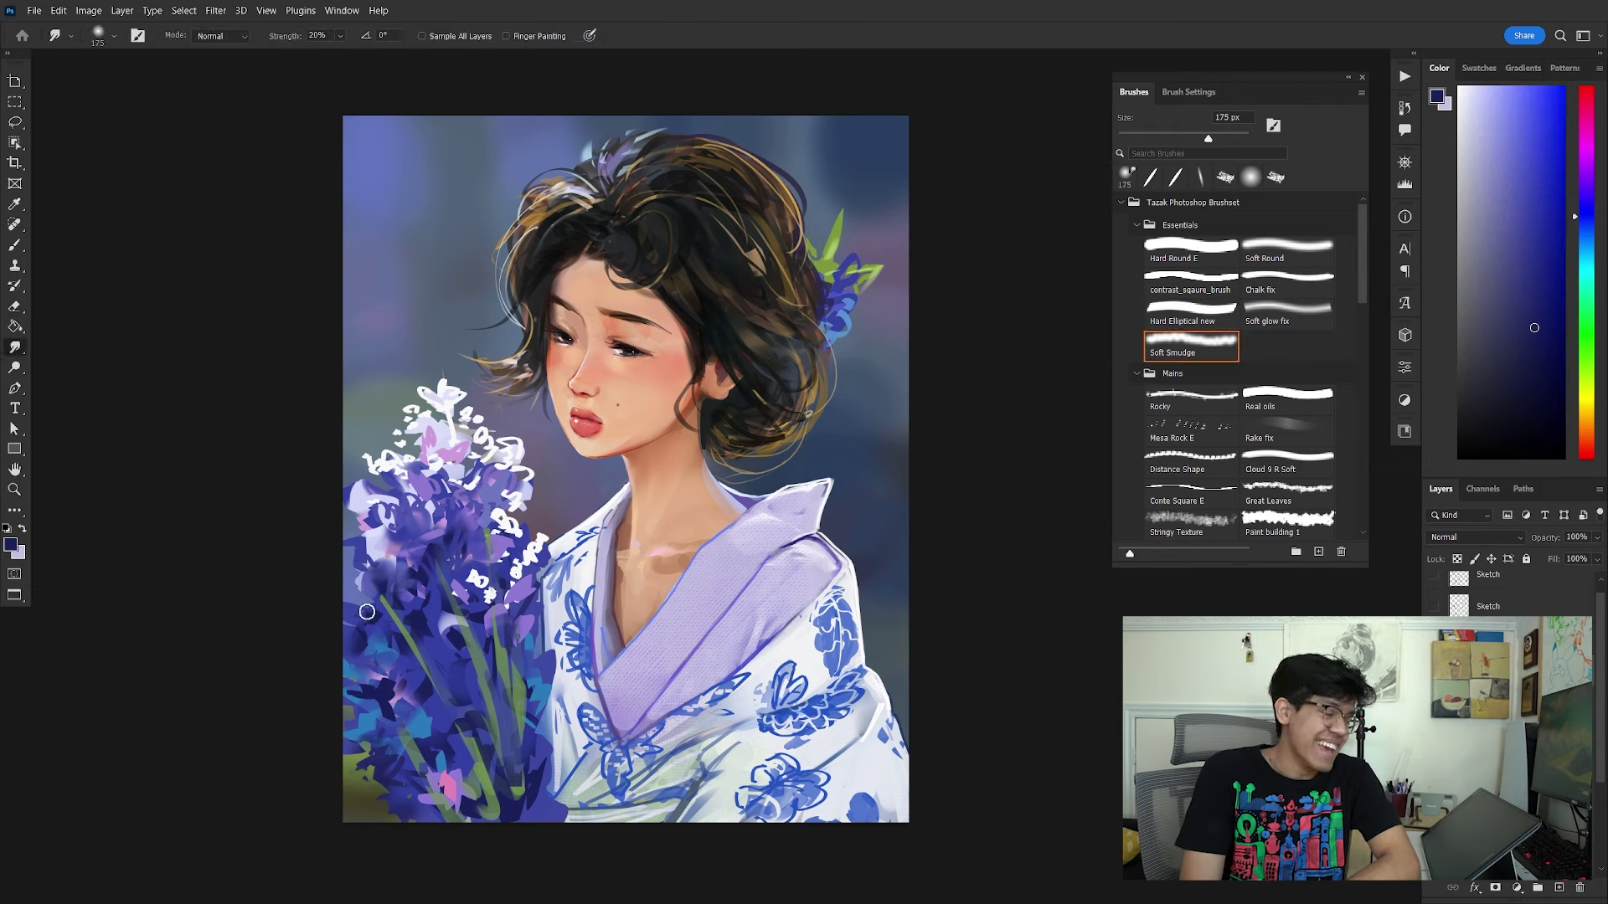
Step: Add a Color Dodge glow over the bouquet's white blossoms with Soft Round at 400 px, and tone down the excess by erasing
alt+click(448, 410)
mouse_move(419, 373)
mouse_down()
mouse_move(477, 418)
mouse_move(523, 535)
mouse_up()
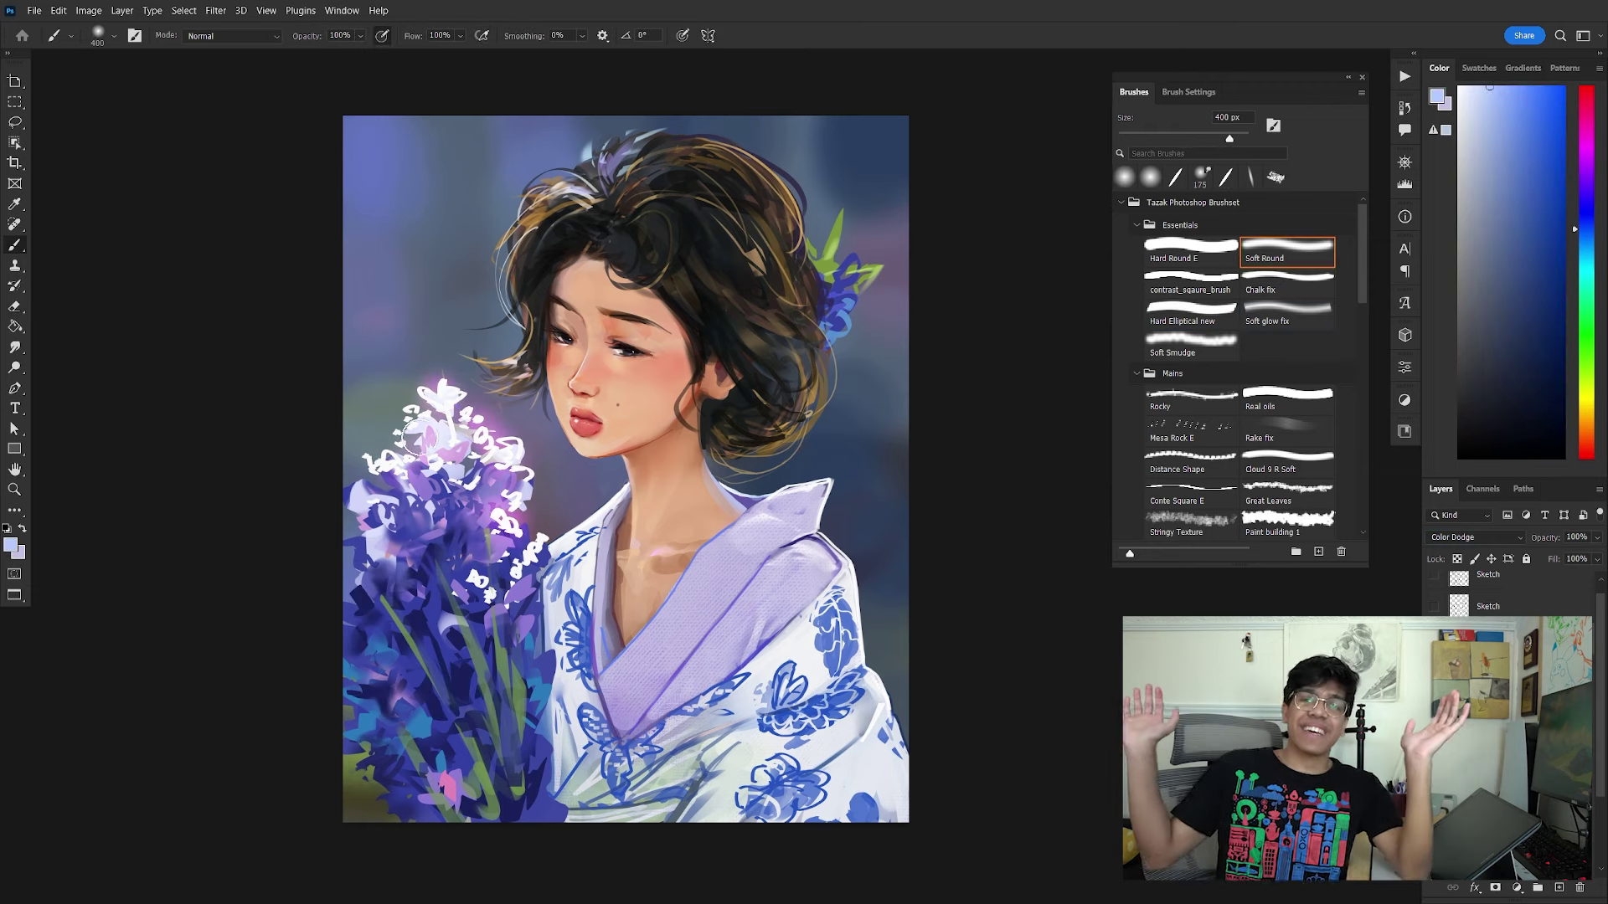
drag(502, 457, 469, 662)
key(e)
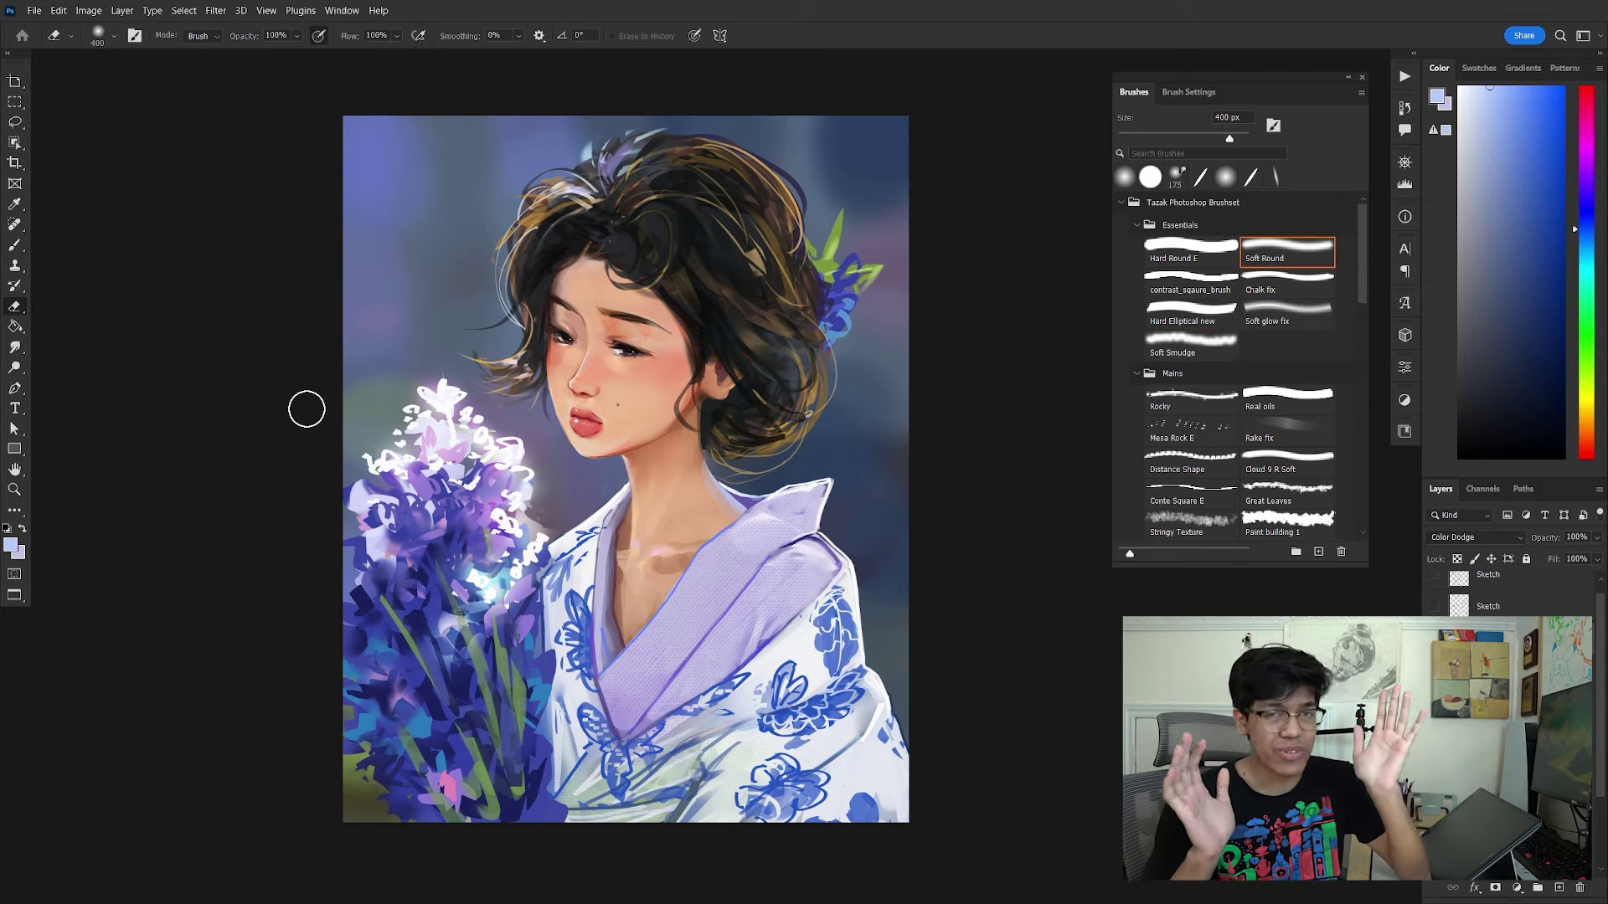
Step: Paint small pink blossoms at the bouquet's base, and add magenta petals and loose white accents with Chalk fix at 30 and 25 px
key(b)
alt+click(461, 781)
drag(444, 783, 452, 804)
drag(536, 770, 548, 792)
alt+click(557, 783)
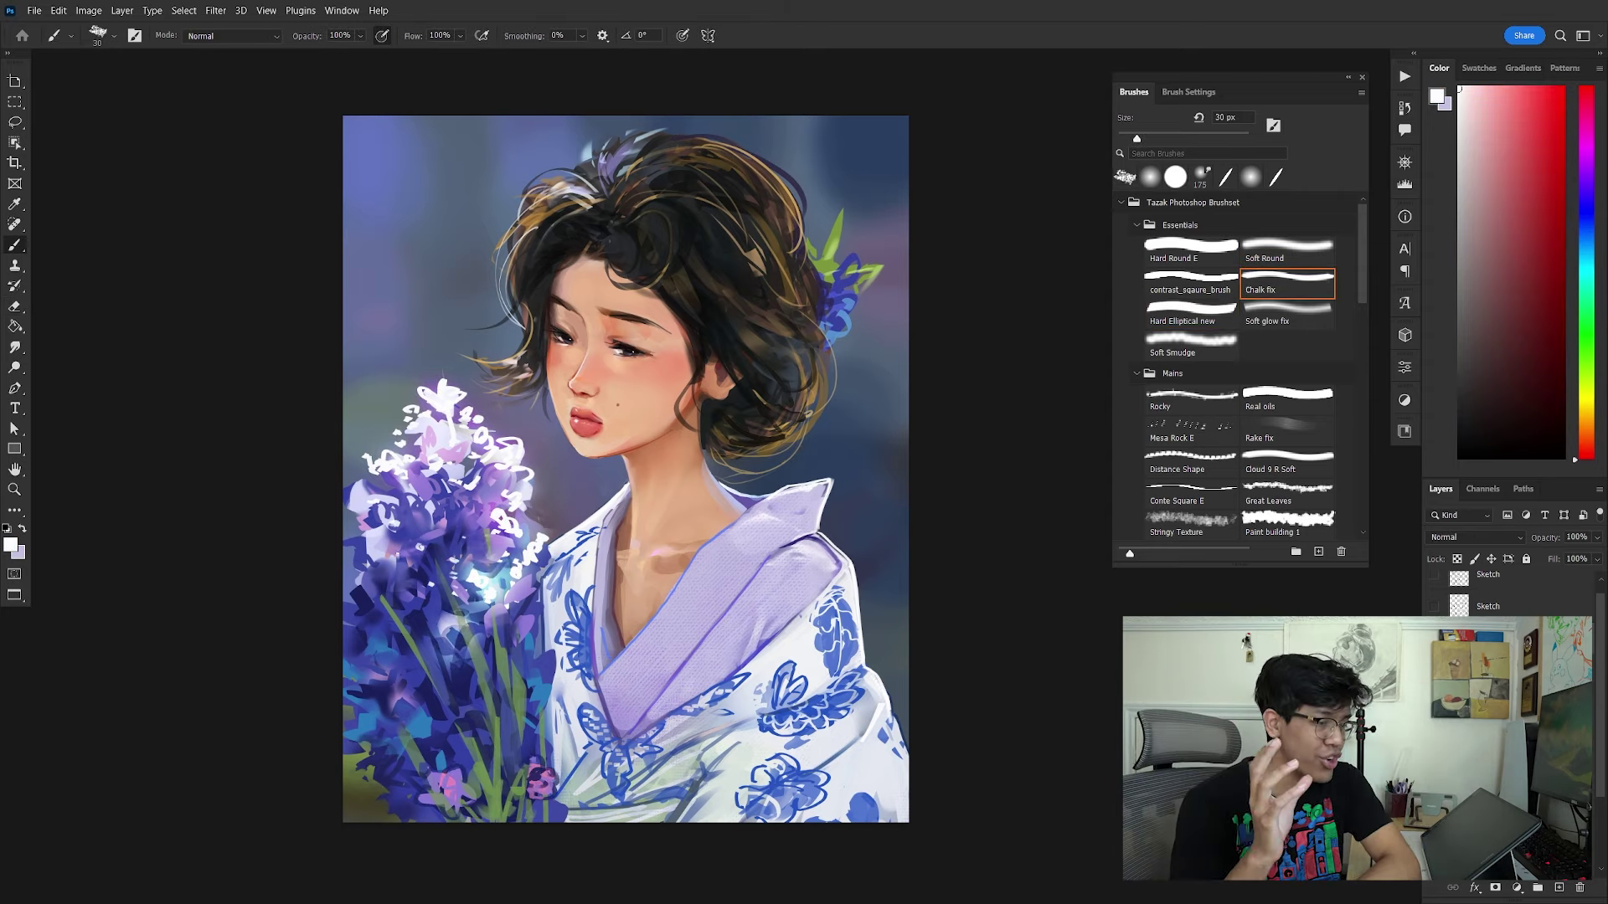
drag(536, 515, 548, 607)
key(bracketleft)
Step: Darken the kimono's lower fold lines with a sampled dark blue, and paint a white pearl earring with Chalk fix at 30 px
alt+click(548, 687)
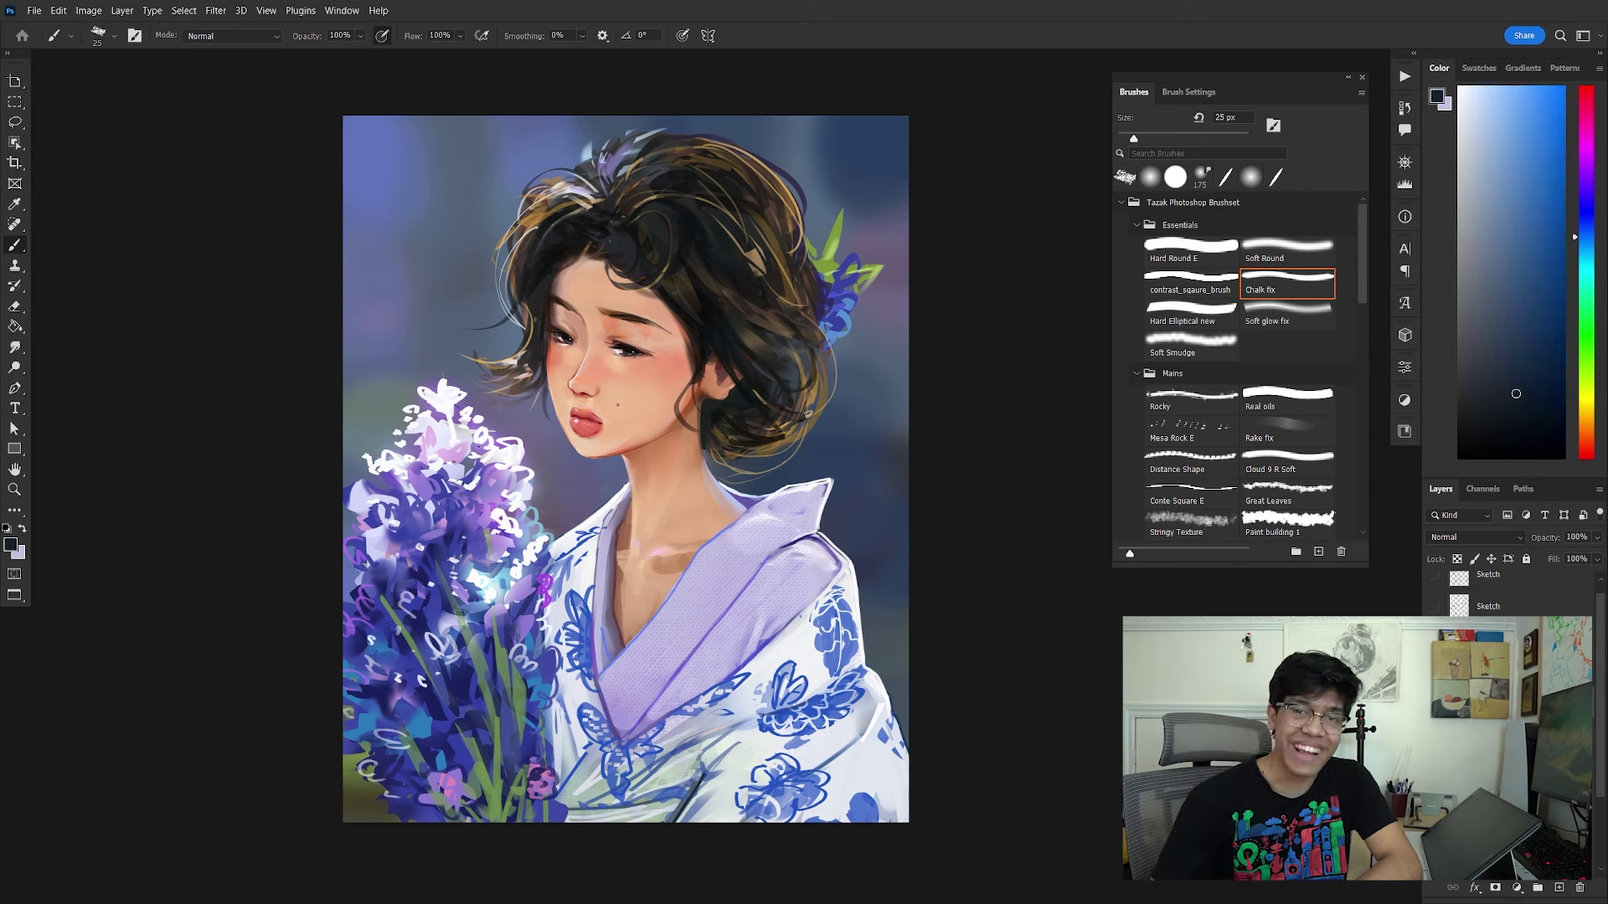
alt+click(794, 599)
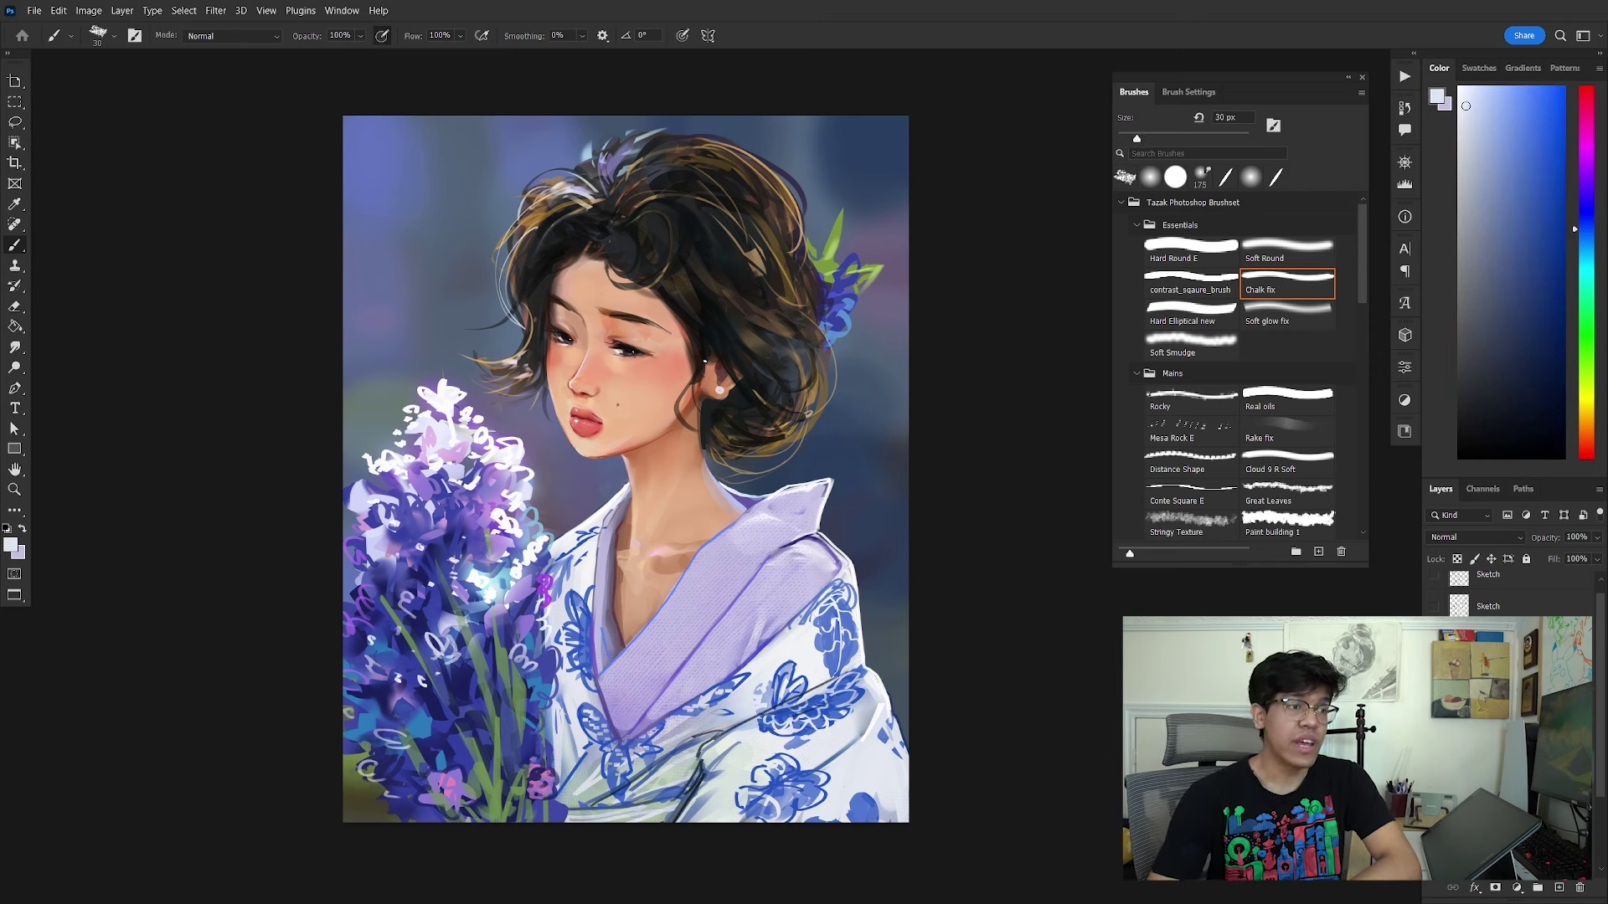
alt+click(589, 422)
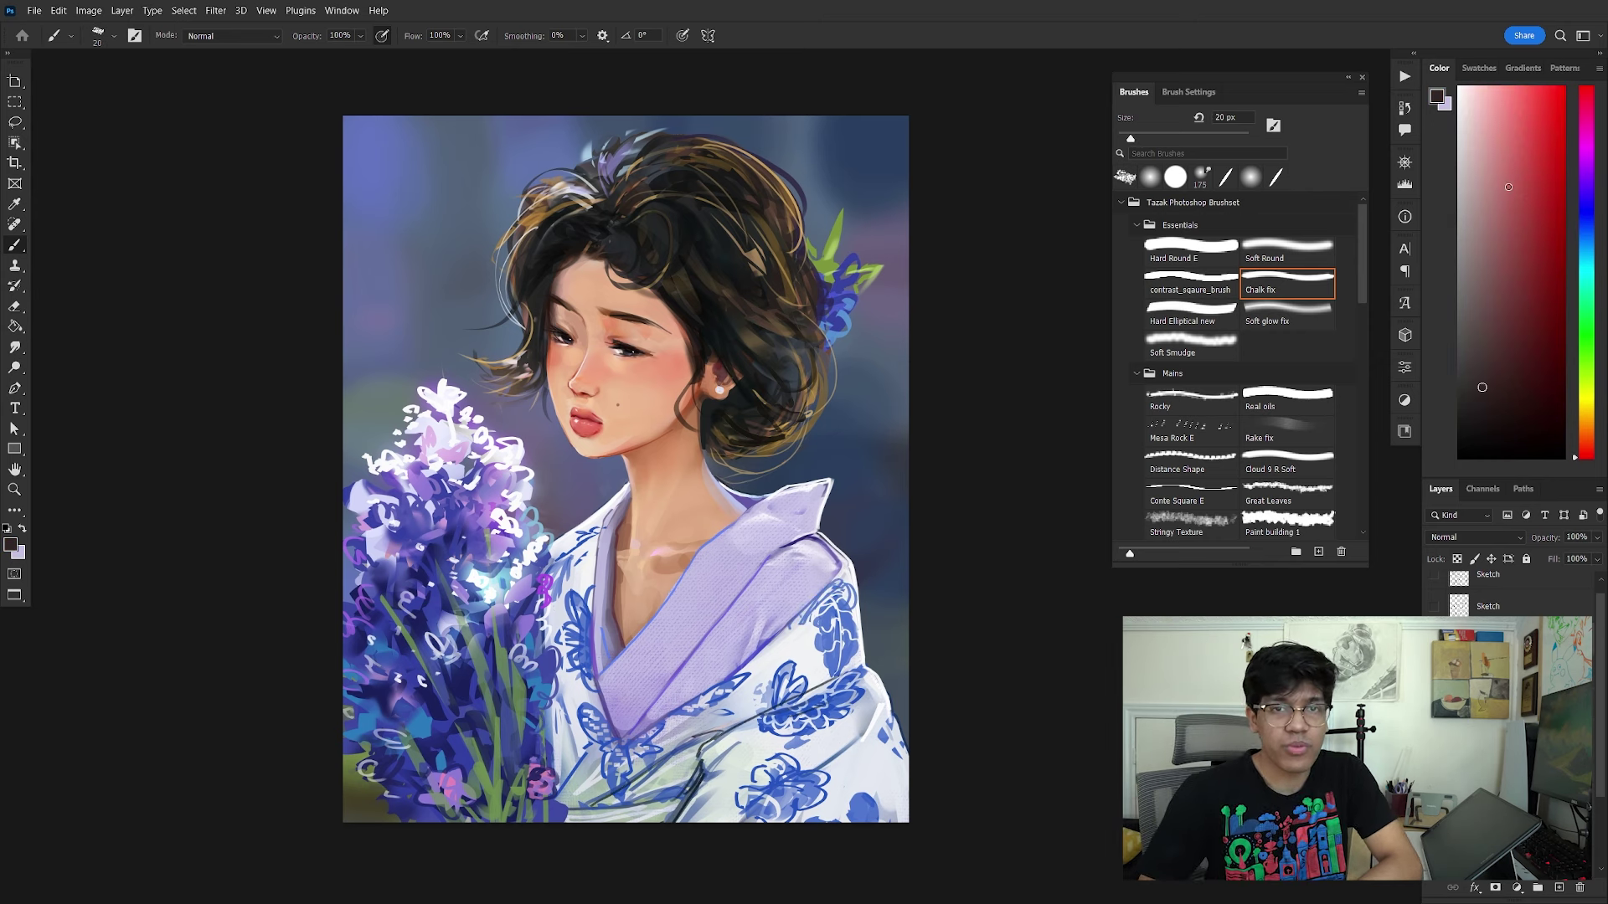